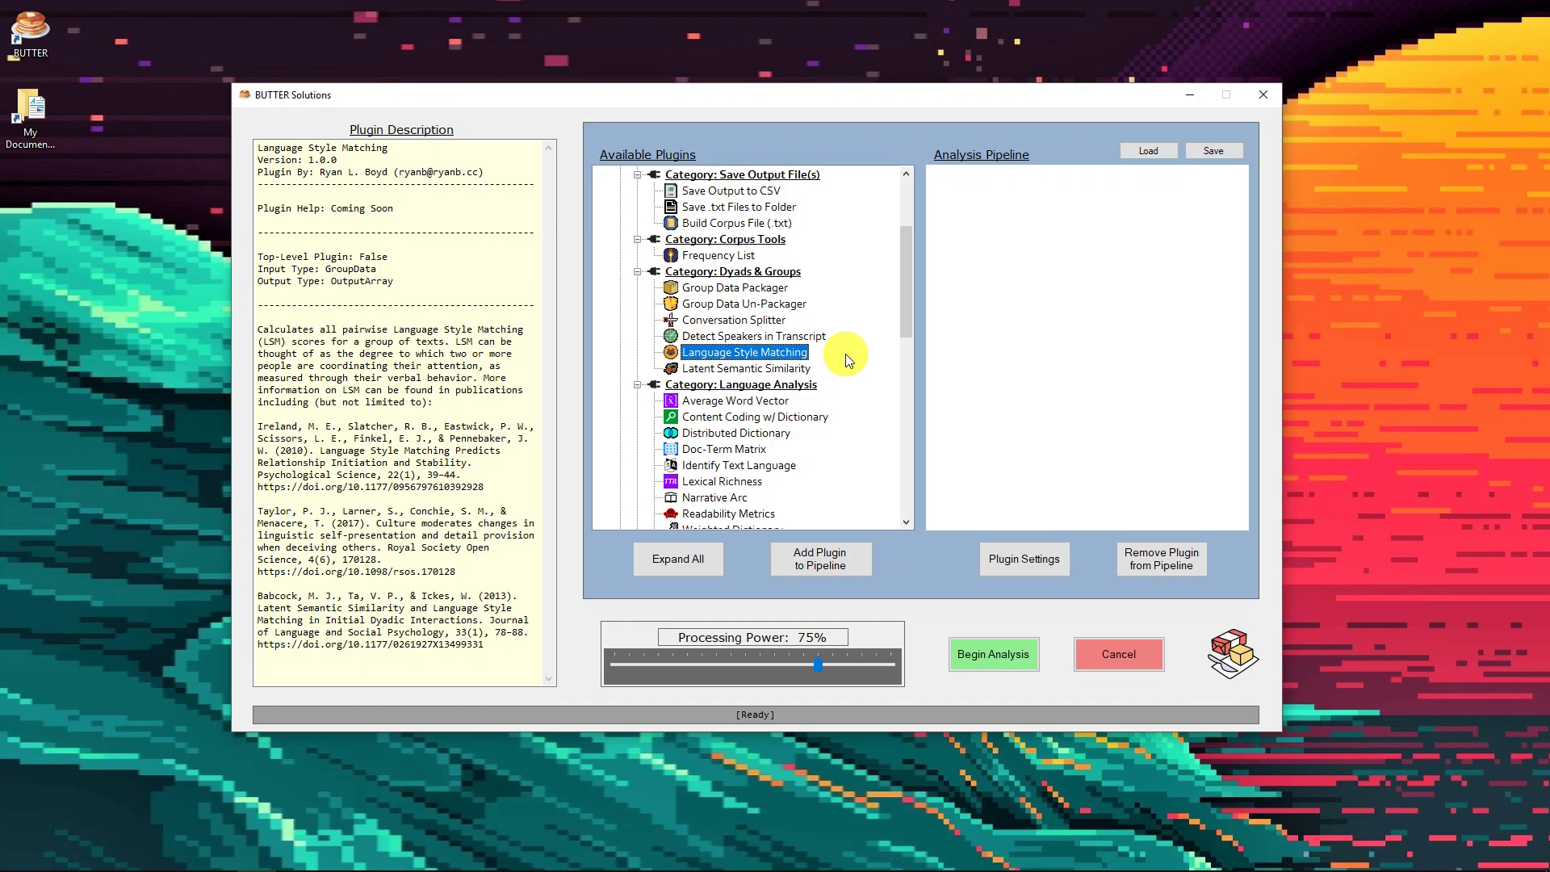
Examine the Language Style Matching paper's title and first page in Acrobat, then close the PDF
left_click_drag(1549, 795, 785, 5)
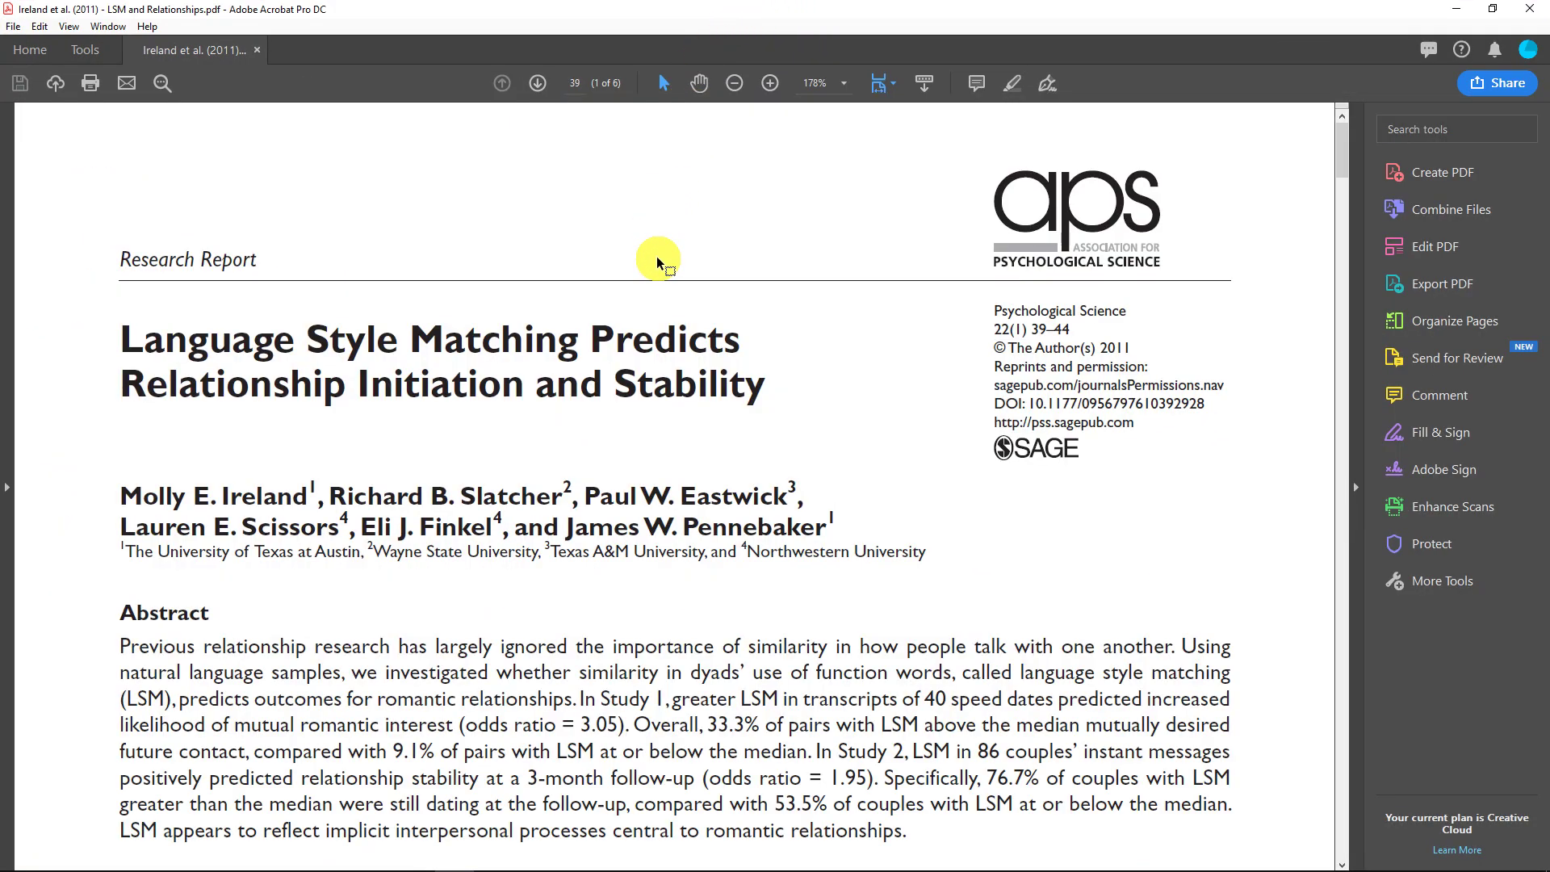
left_click_drag(133, 333, 539, 336)
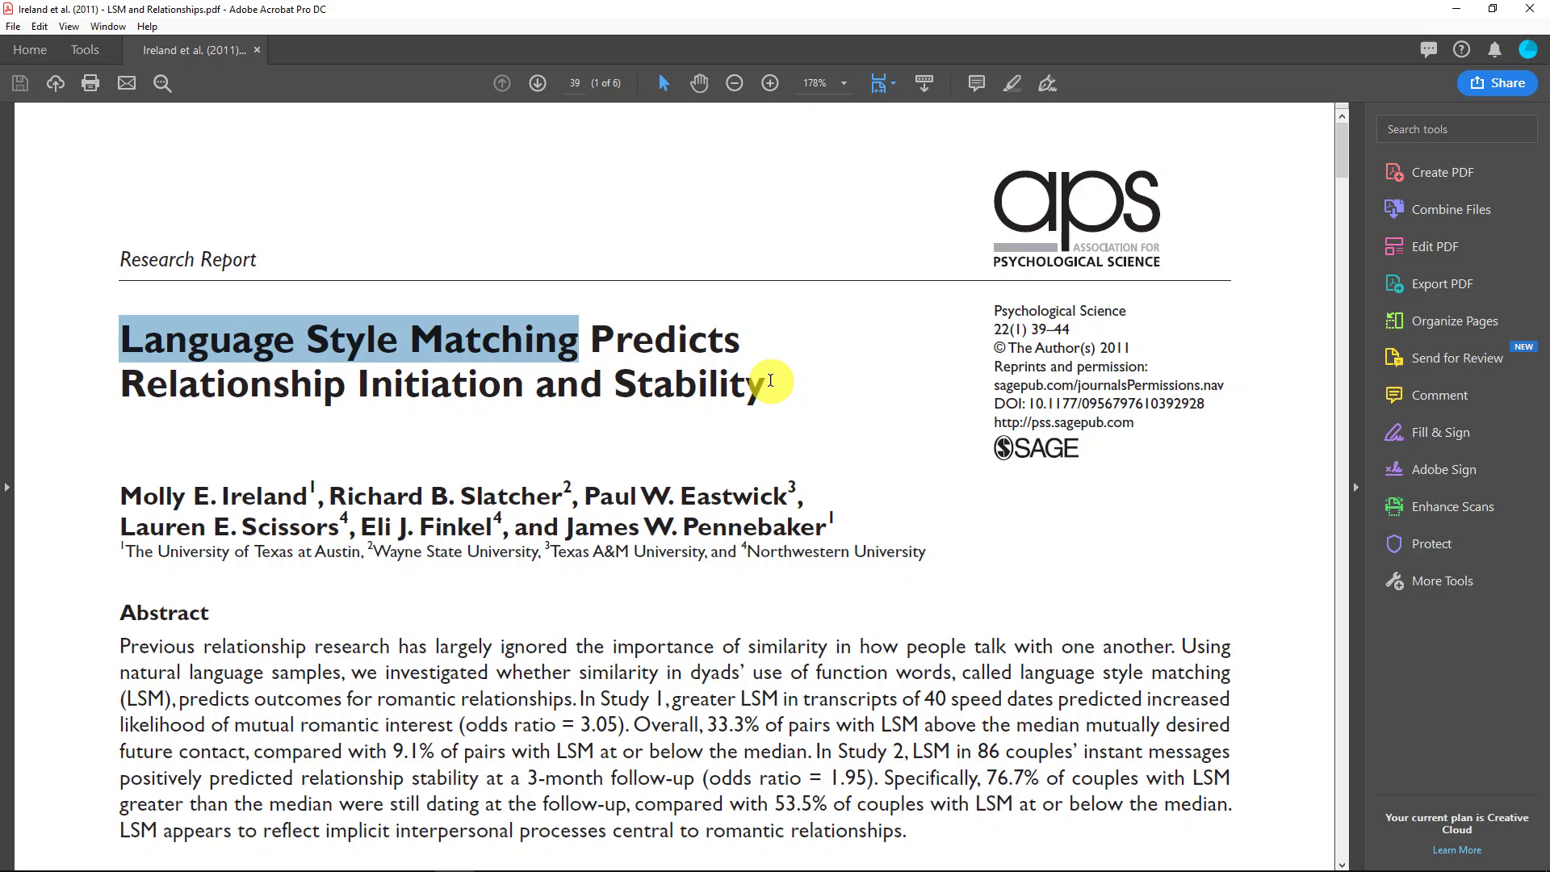
left_click(770, 380)
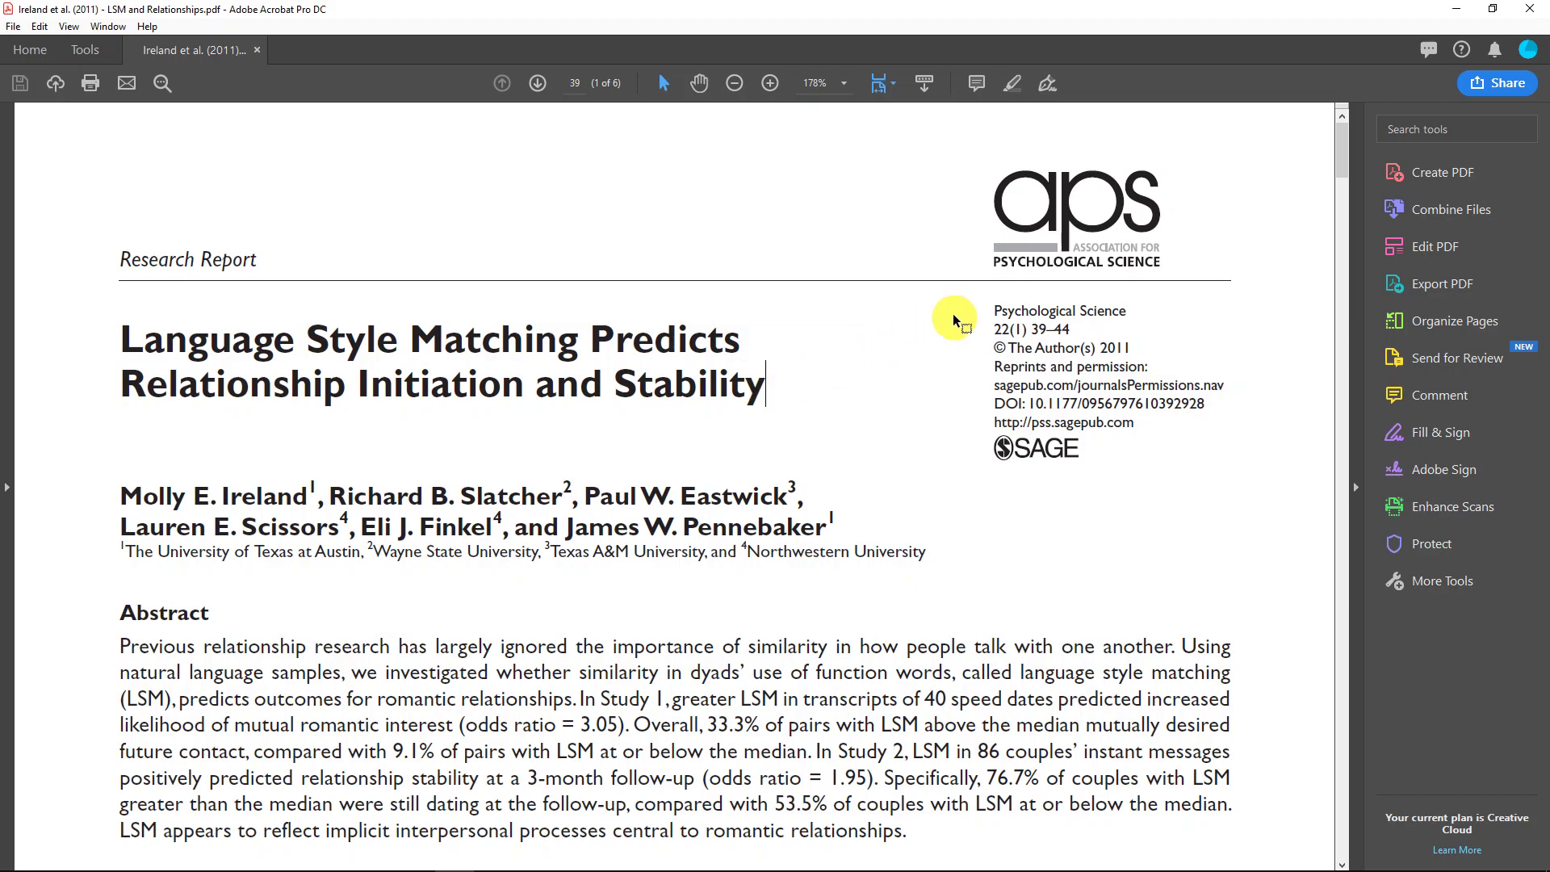
left_click(1530, 8)
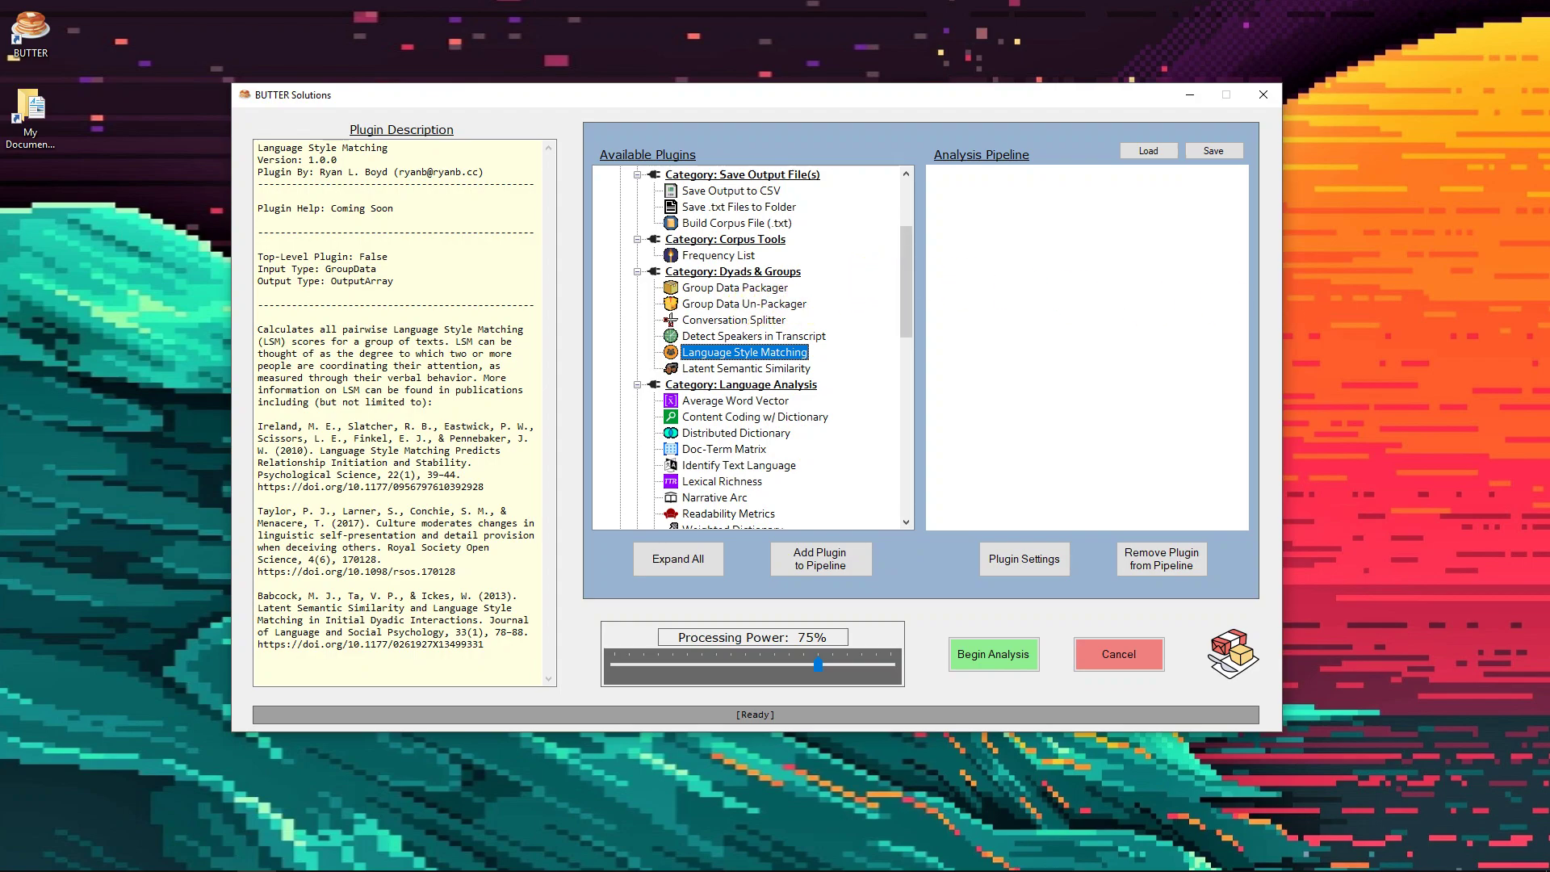
Open m0.txt from the Transcripts folder of Cornell Movie Corpus - BUTTER Demo Version in File Explorer
left_click_drag(1548, 129, 691, 133)
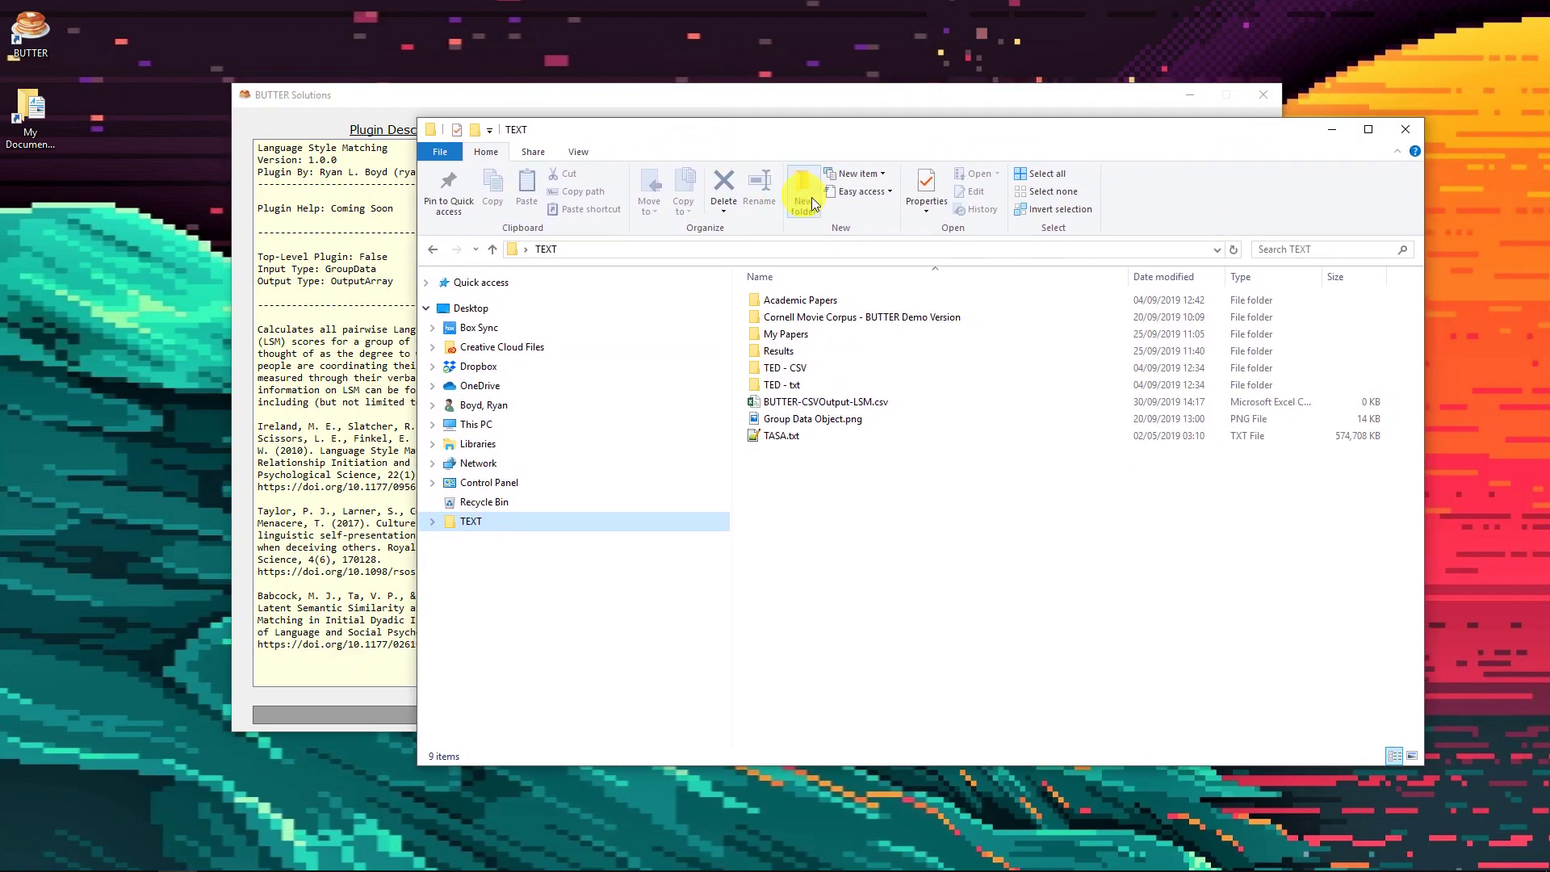
left_click(773, 321)
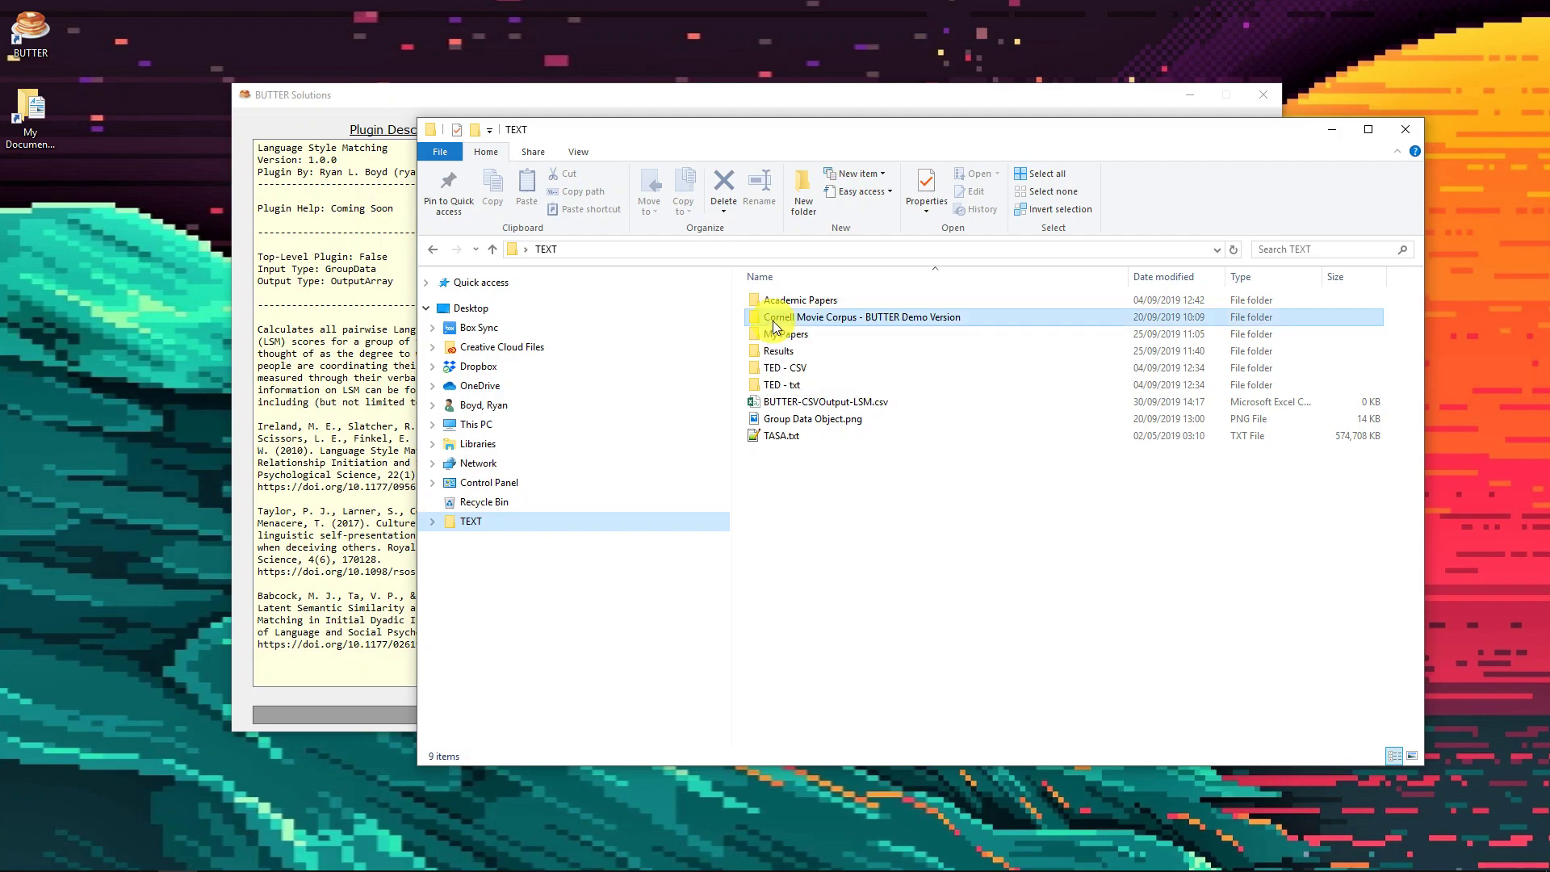
double_click(850, 322)
left_click(828, 318)
double_click(828, 318)
left_click(801, 300)
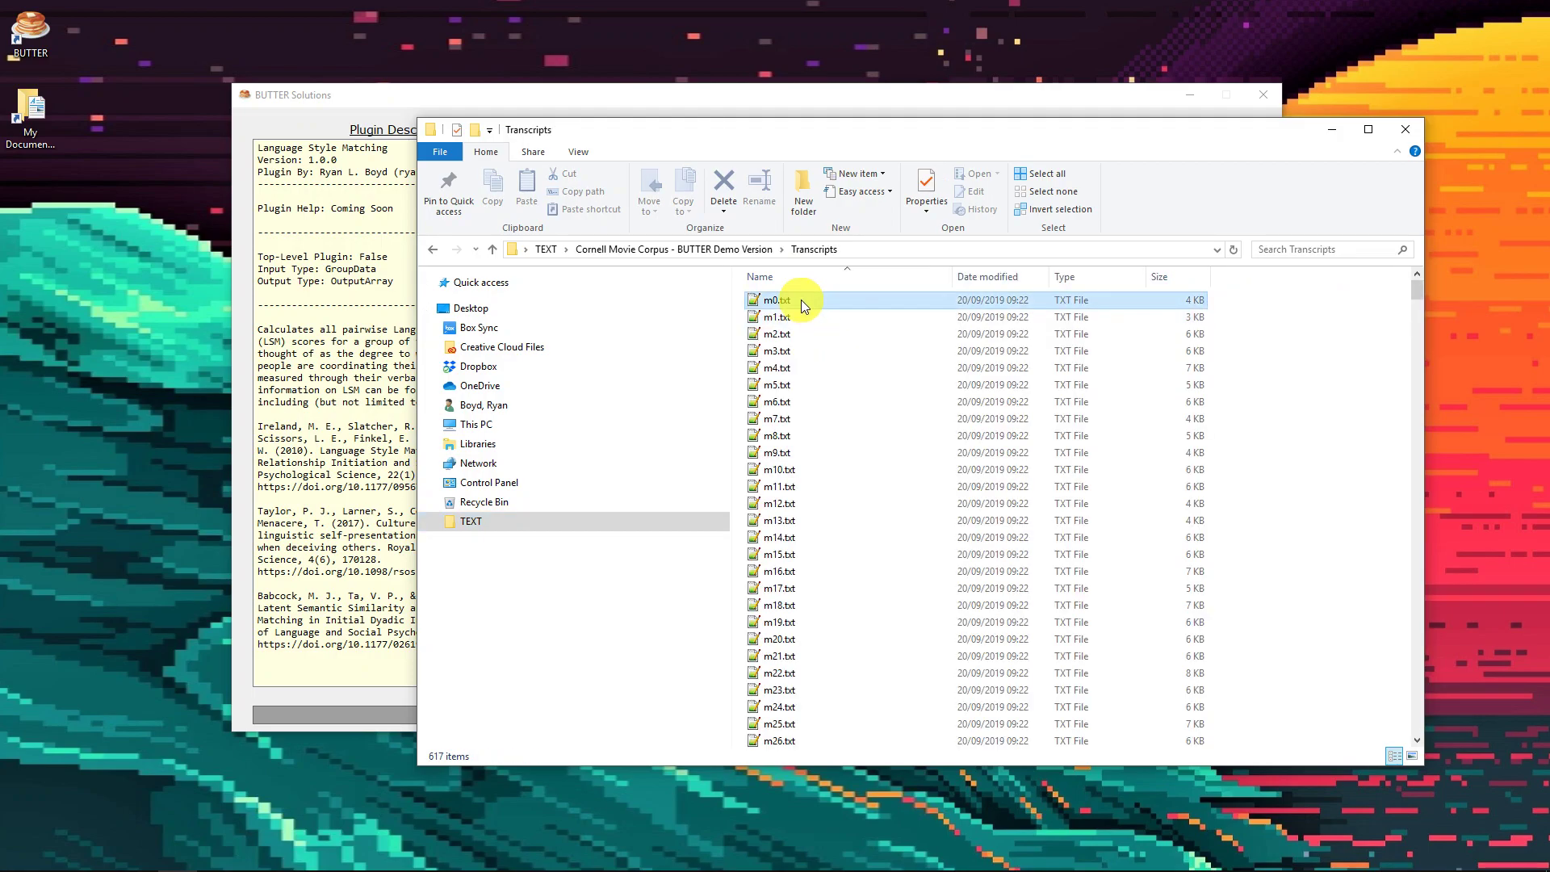
double_click(801, 301)
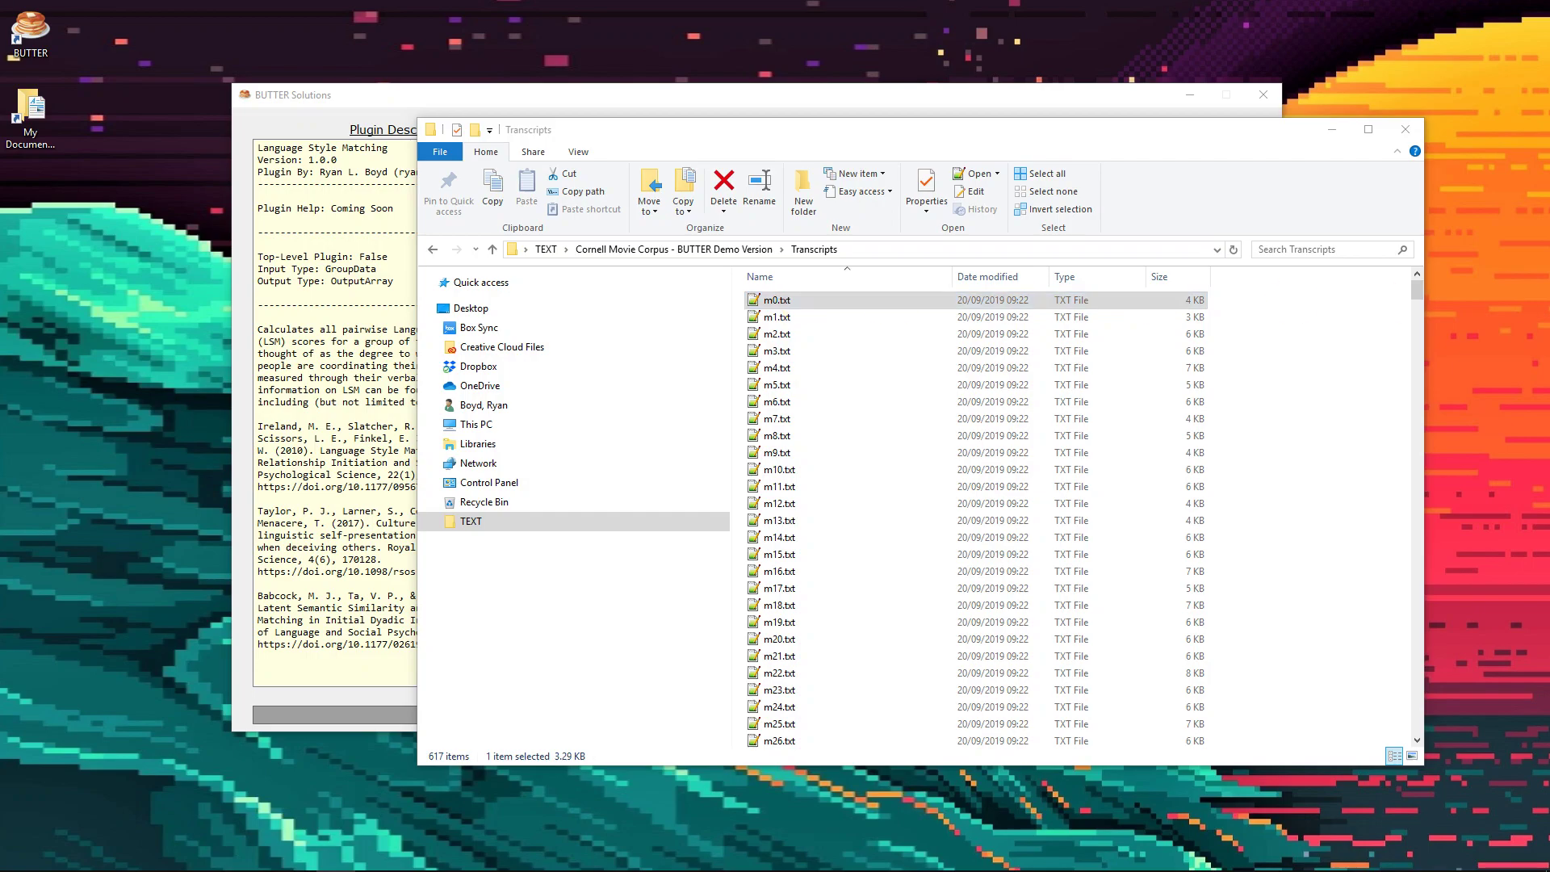
Examine how each line of the m0.txt transcript starts with a speaker tag, then put the text editor away
scroll(396, 245, "up", 1)
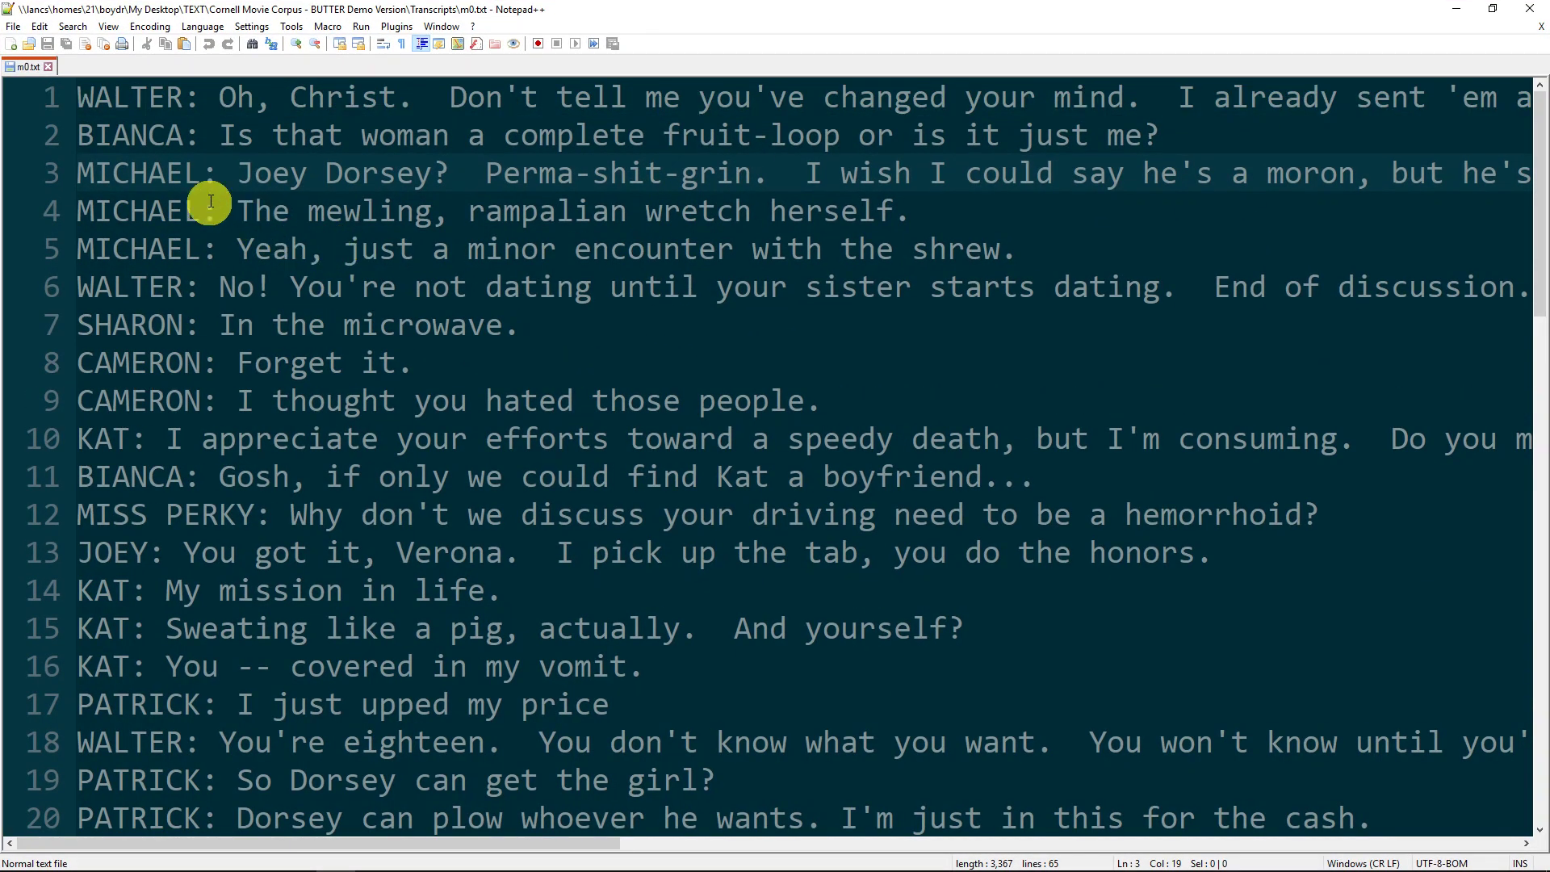
left_click(80, 96)
left_click_drag(80, 96, 733, 97)
left_click(733, 96)
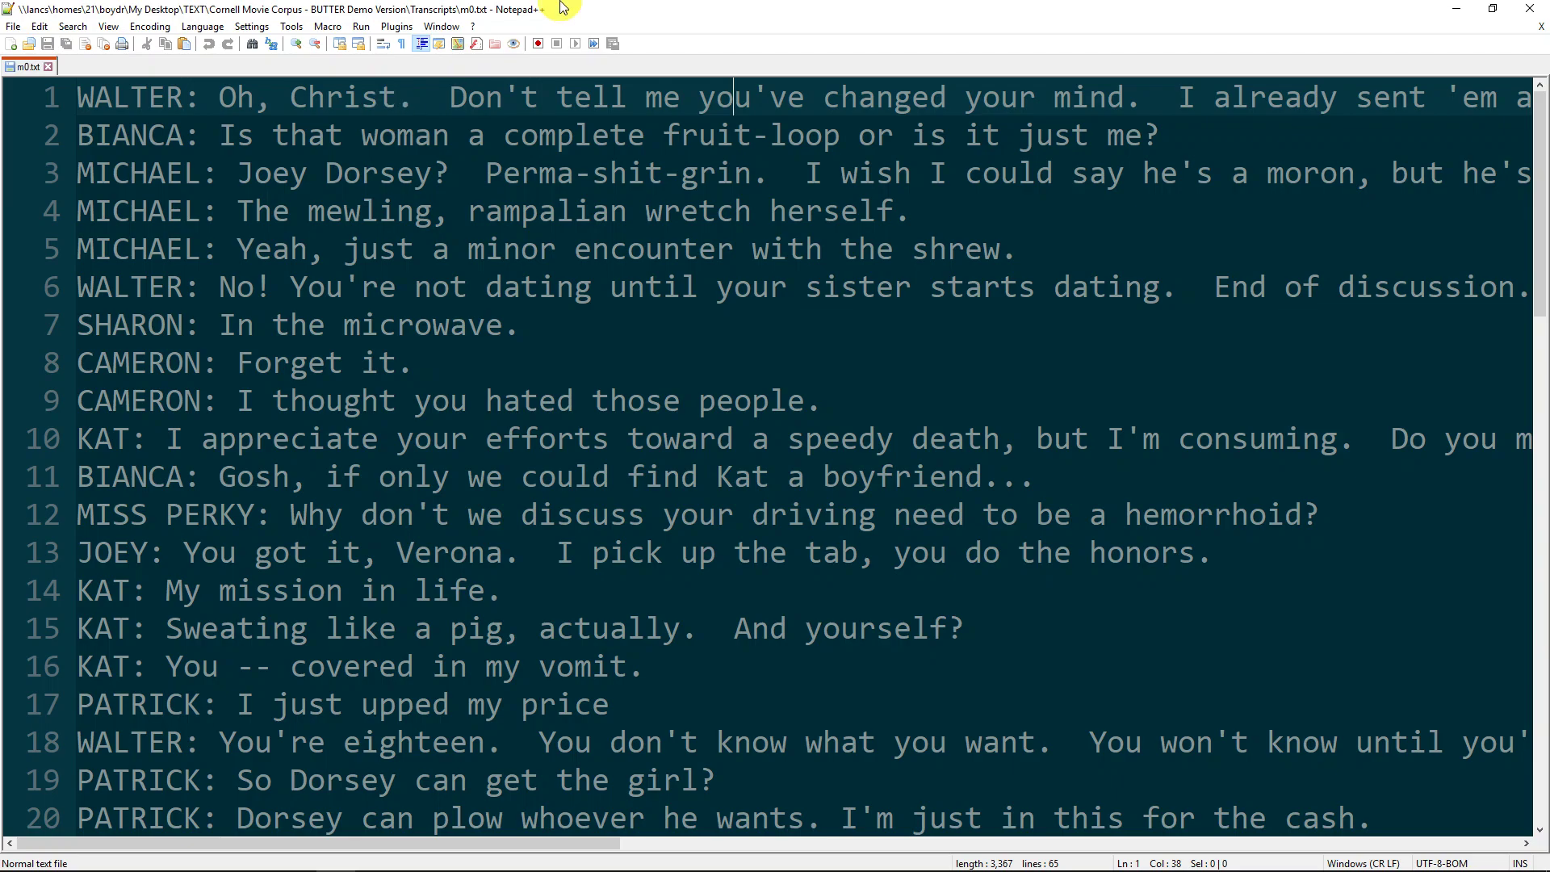
left_click_drag(571, 8, 1549, 242)
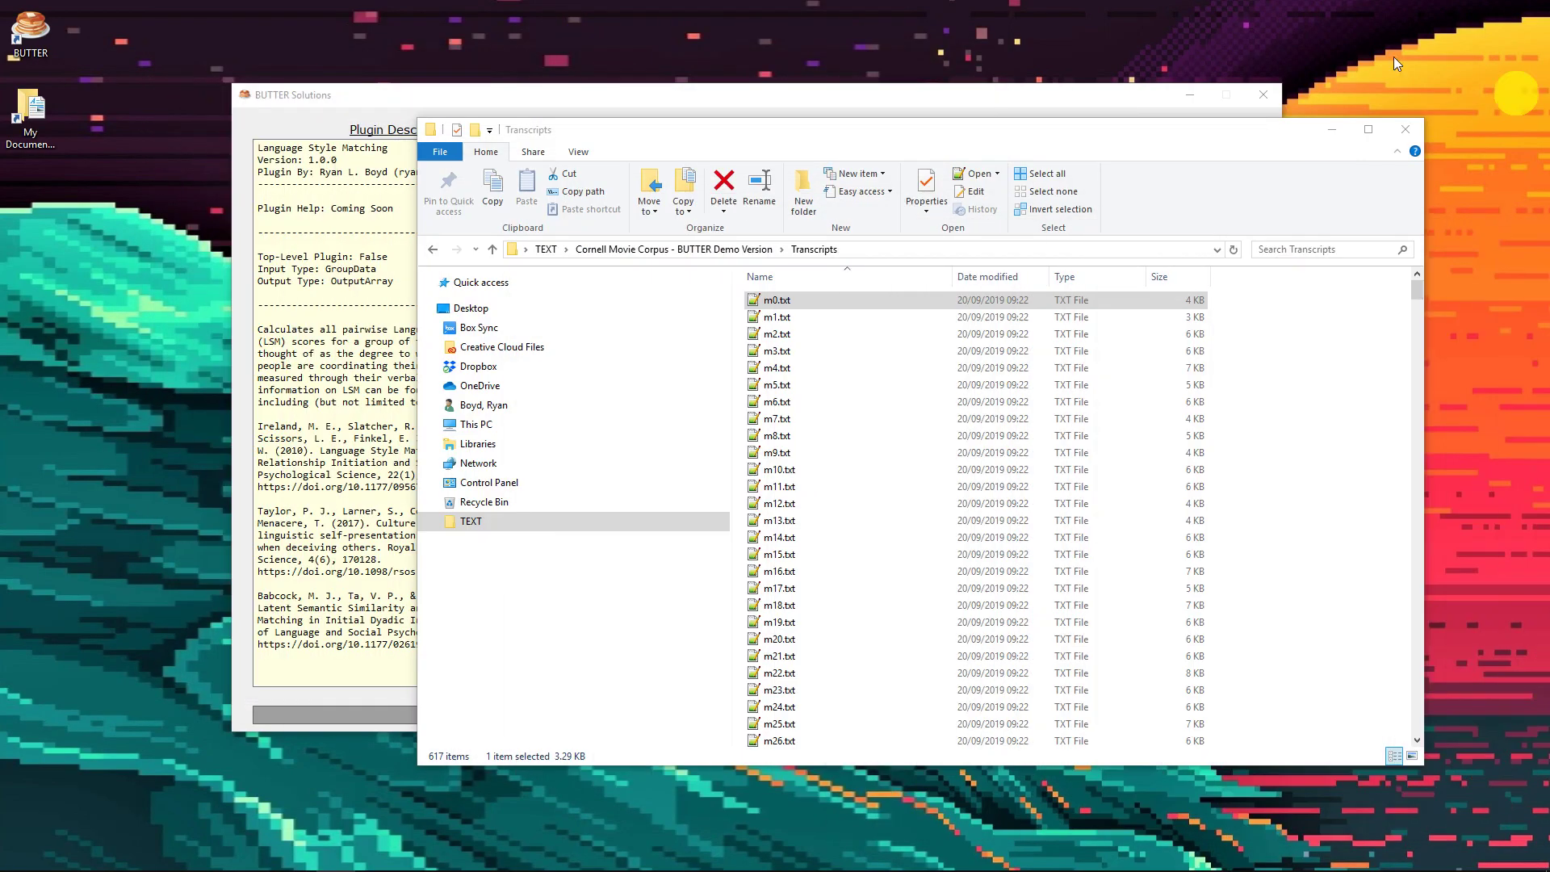
Return to BUTTER Solutions and add the Load .txt Files from Folder plugin to the analysis pipeline
left_click(846, 95)
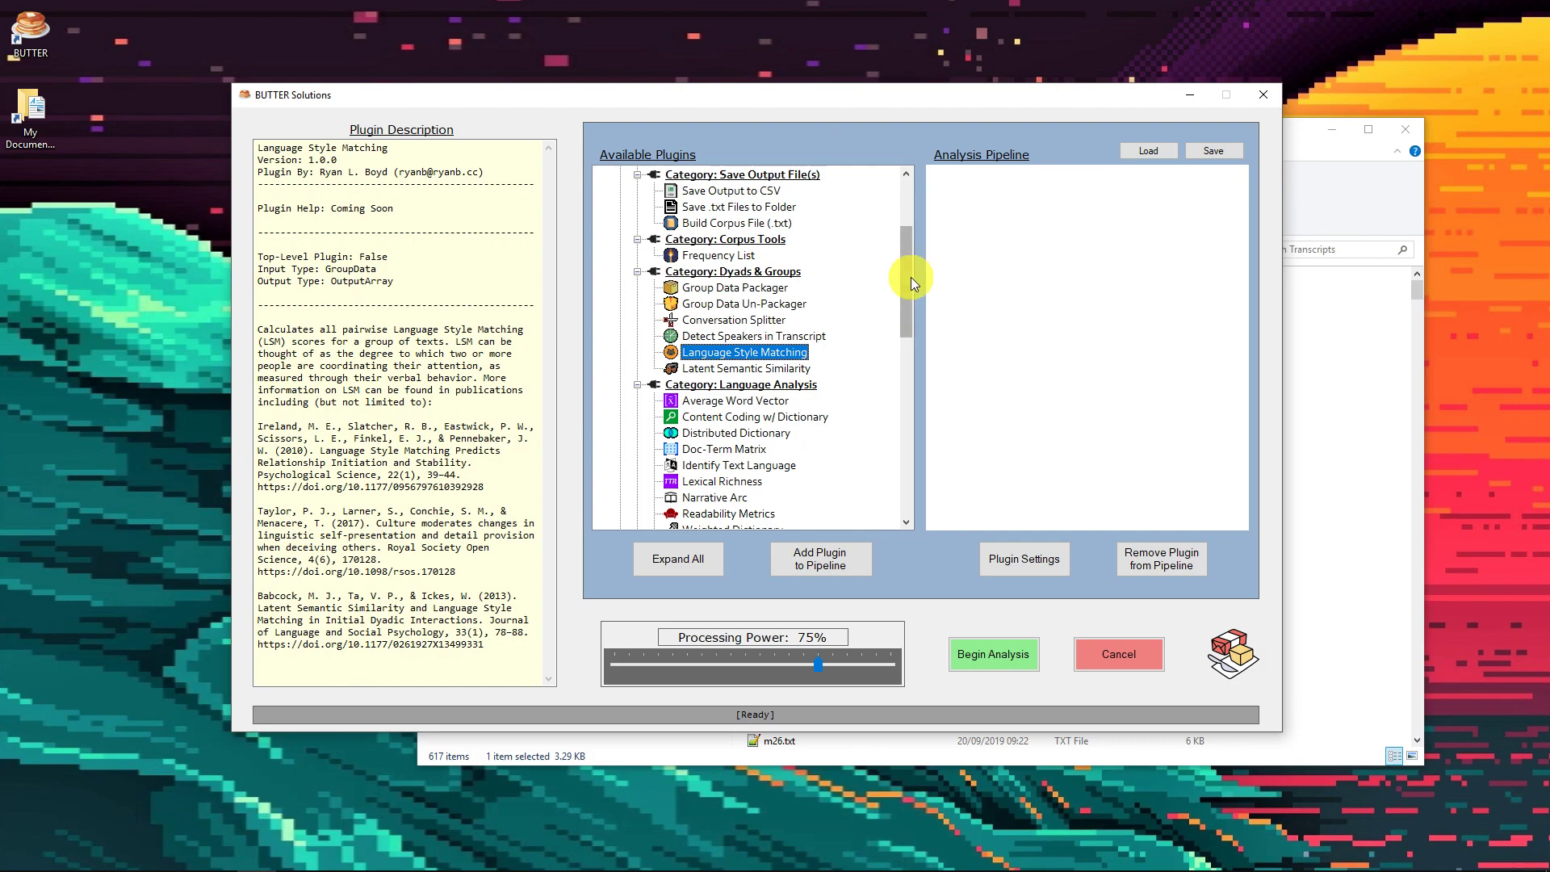
left_click_drag(910, 278, 902, 222)
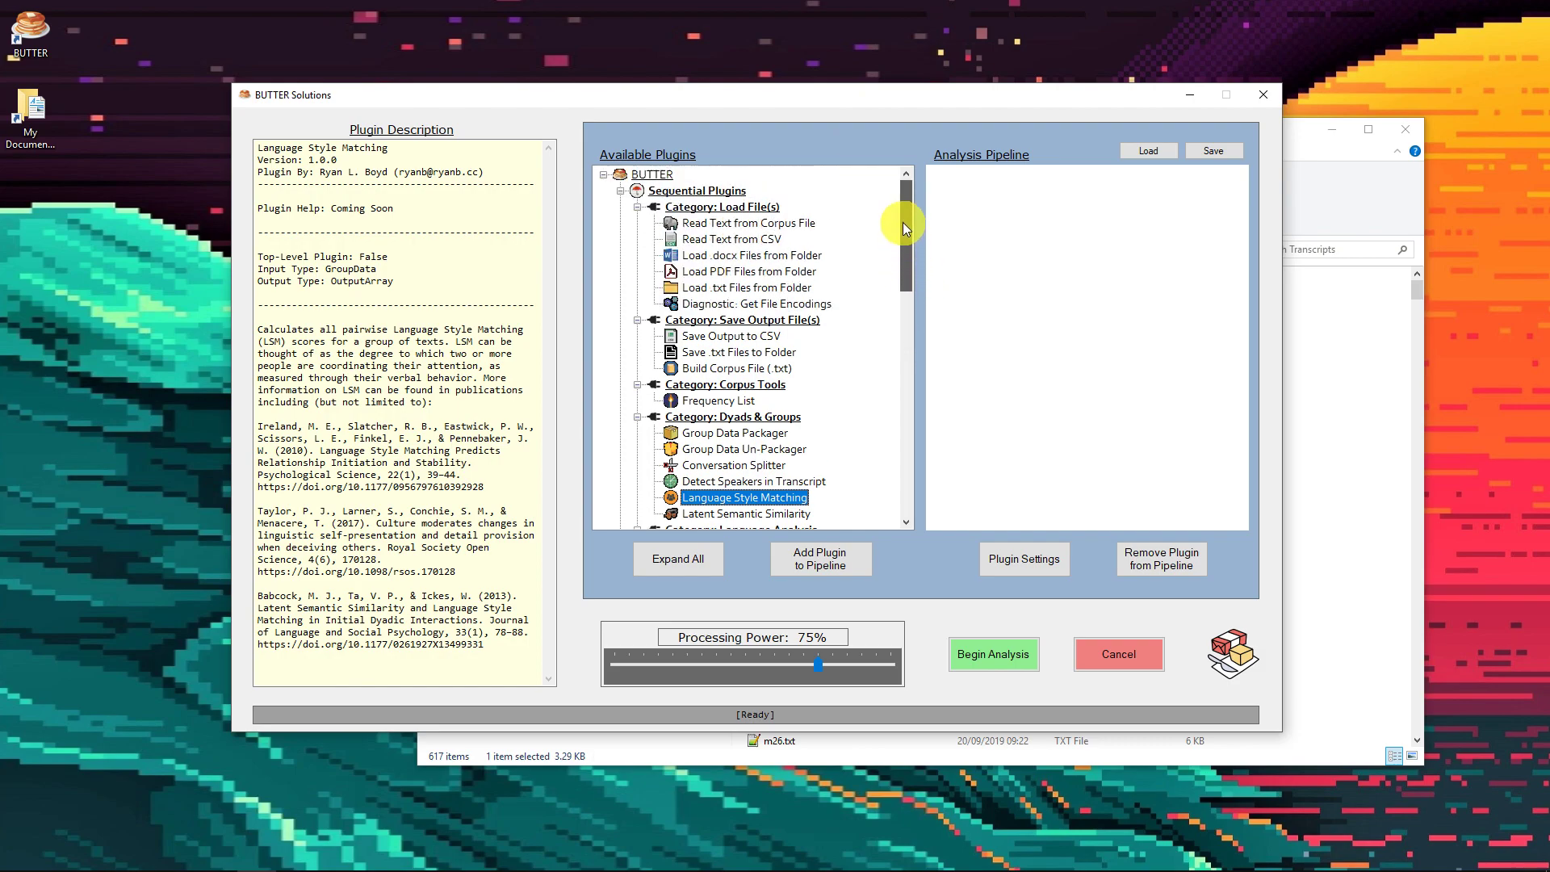
left_click(724, 289)
left_click(821, 565)
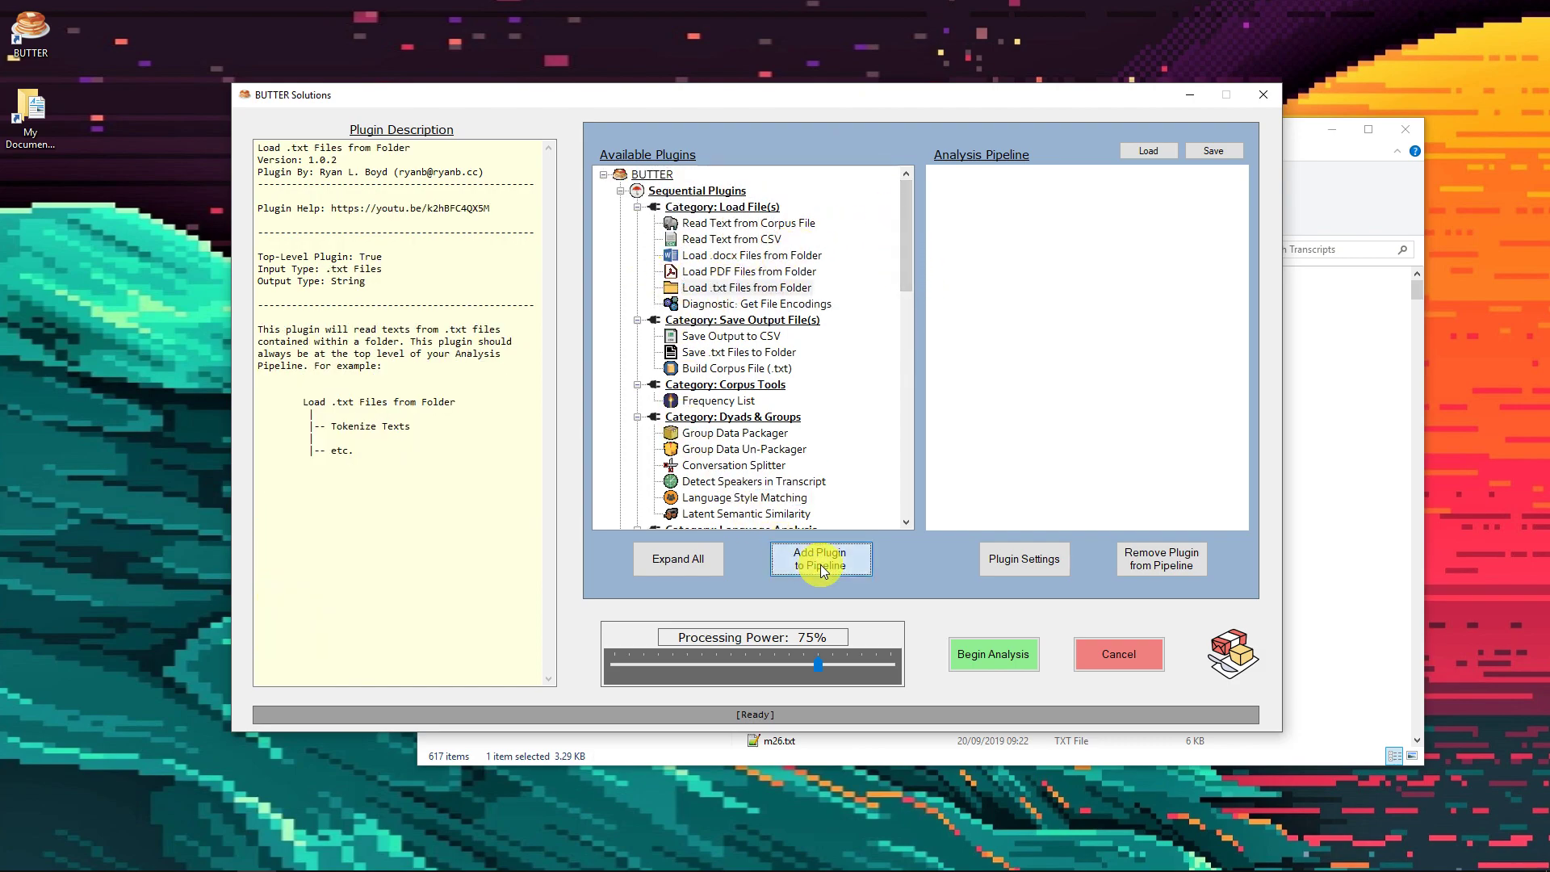
Set the Load .txt Files from Folder plugin to read the Cornell Movie Corpus Transcripts folder with utf-8 encoding
left_click(1043, 555)
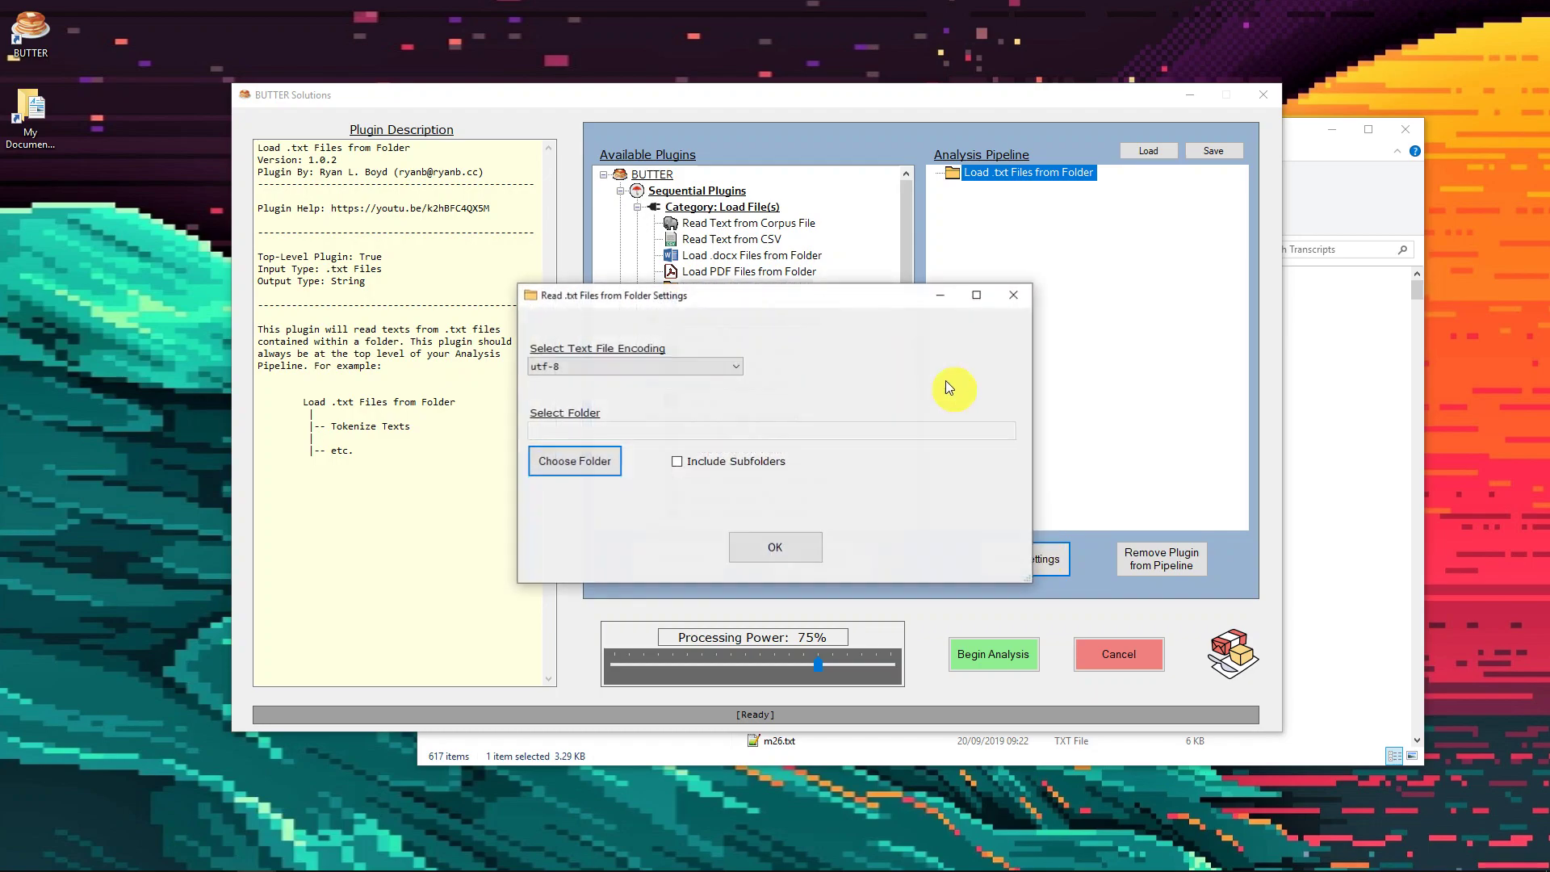
left_click(583, 466)
left_click(665, 546)
left_click(680, 480)
left_click(744, 512)
left_click(797, 595)
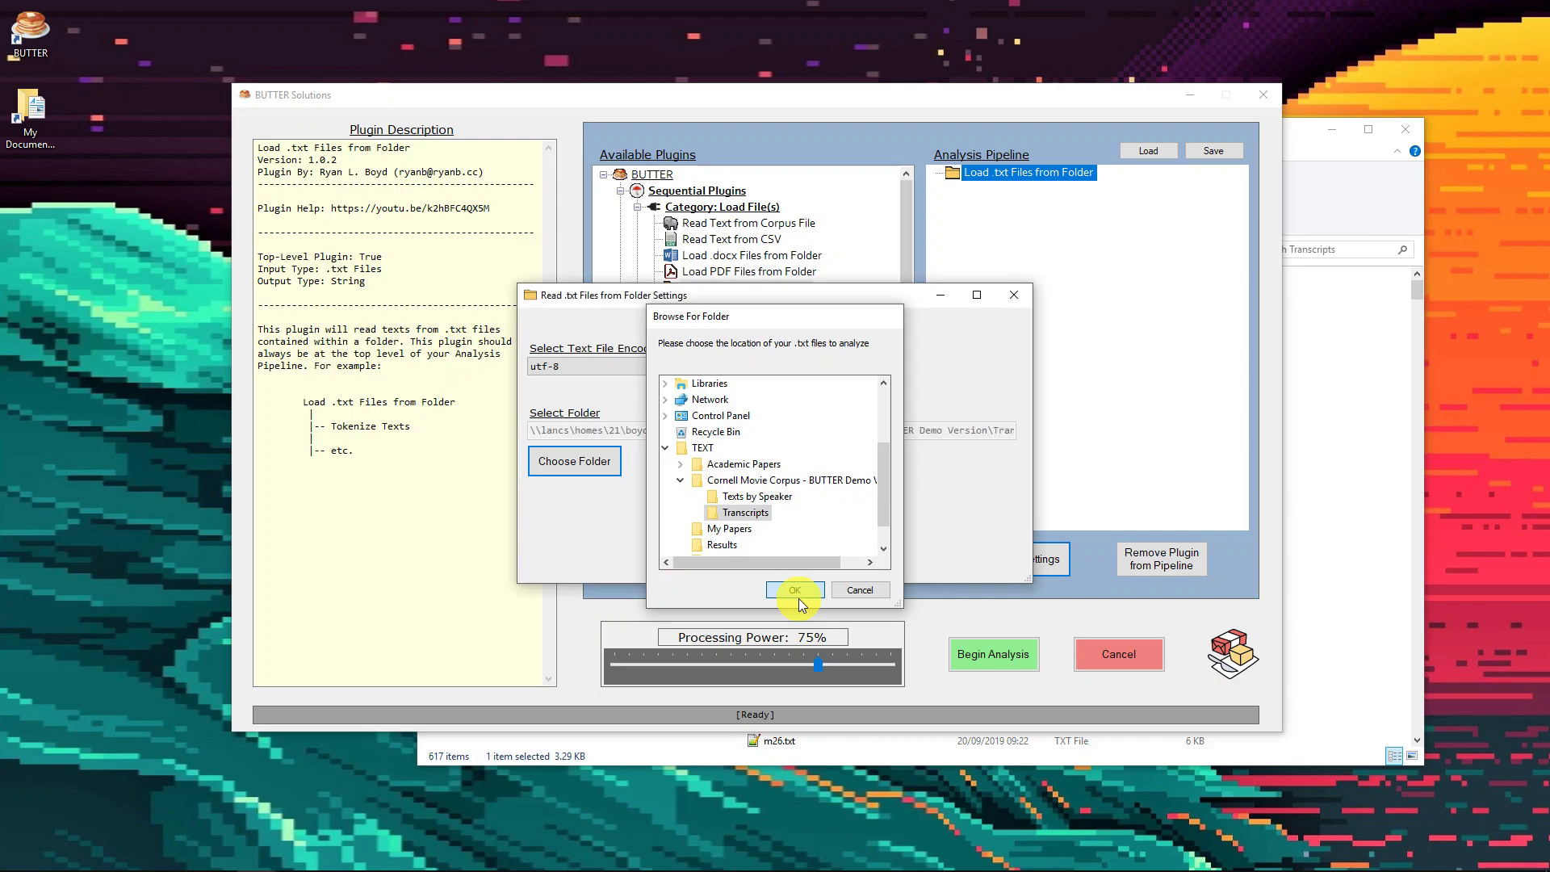
left_click(797, 554)
Add the Conversation Splitter plugin beneath Load .txt Files from Folder in the analysis pipeline
scroll(799, 404, "down", 2)
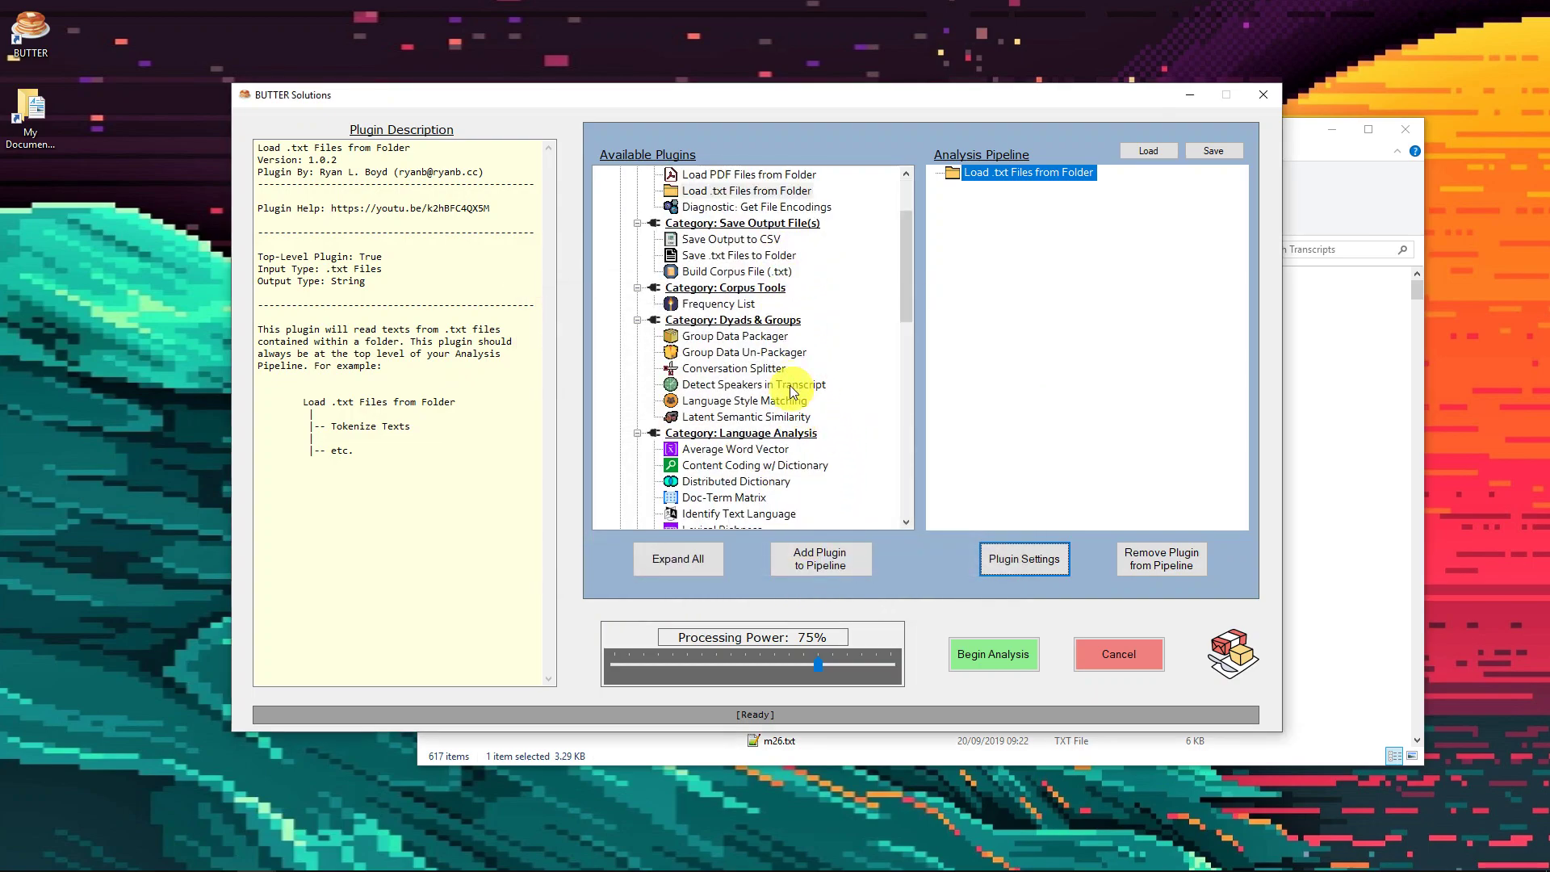
left_click(733, 369)
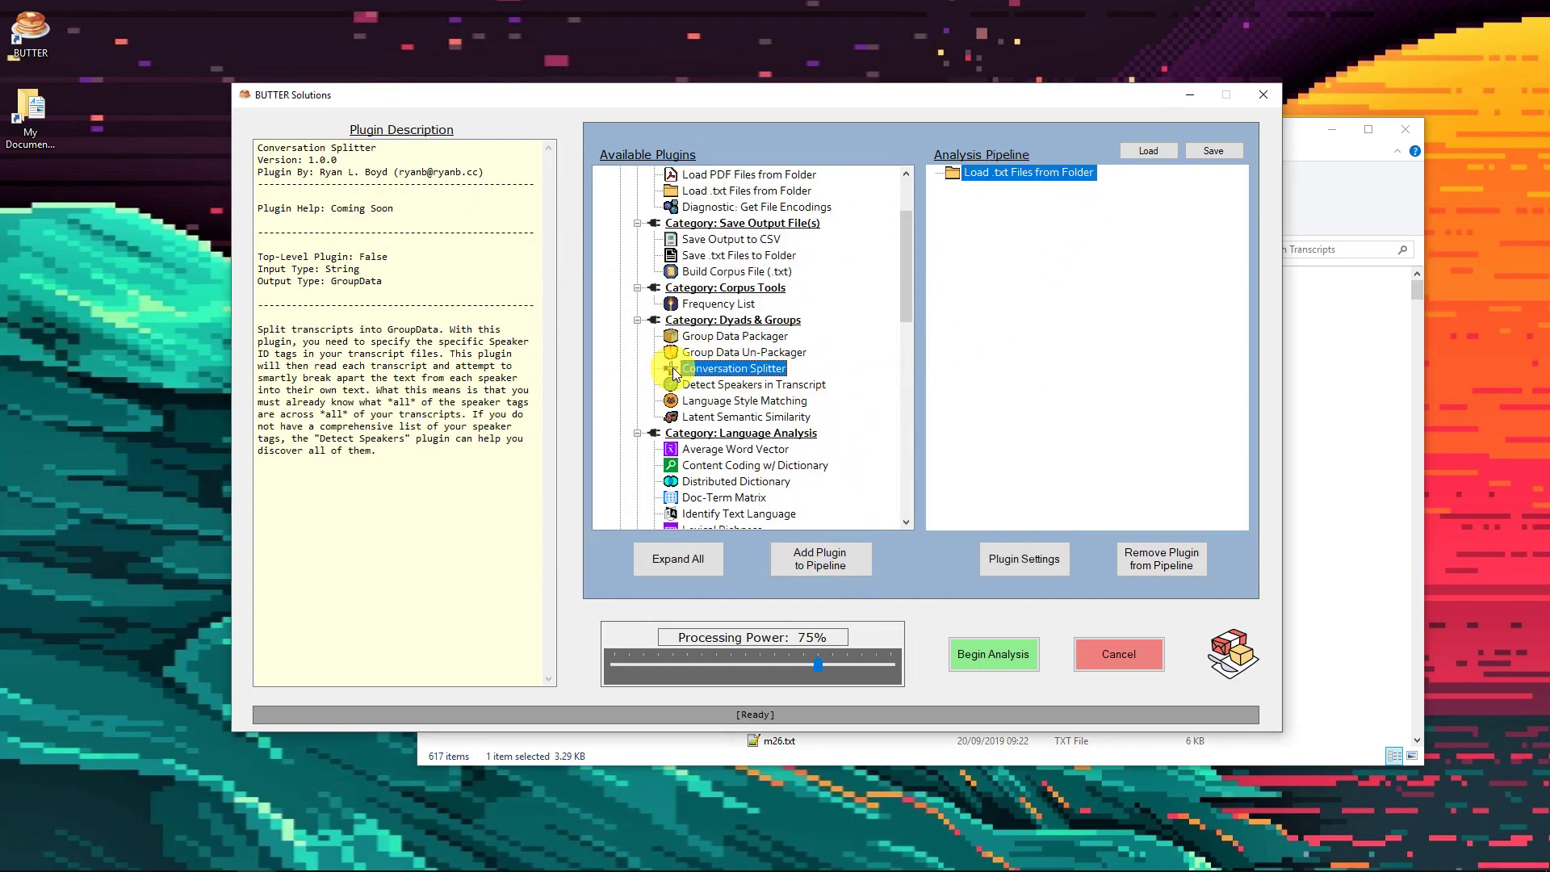
double_click(705, 376)
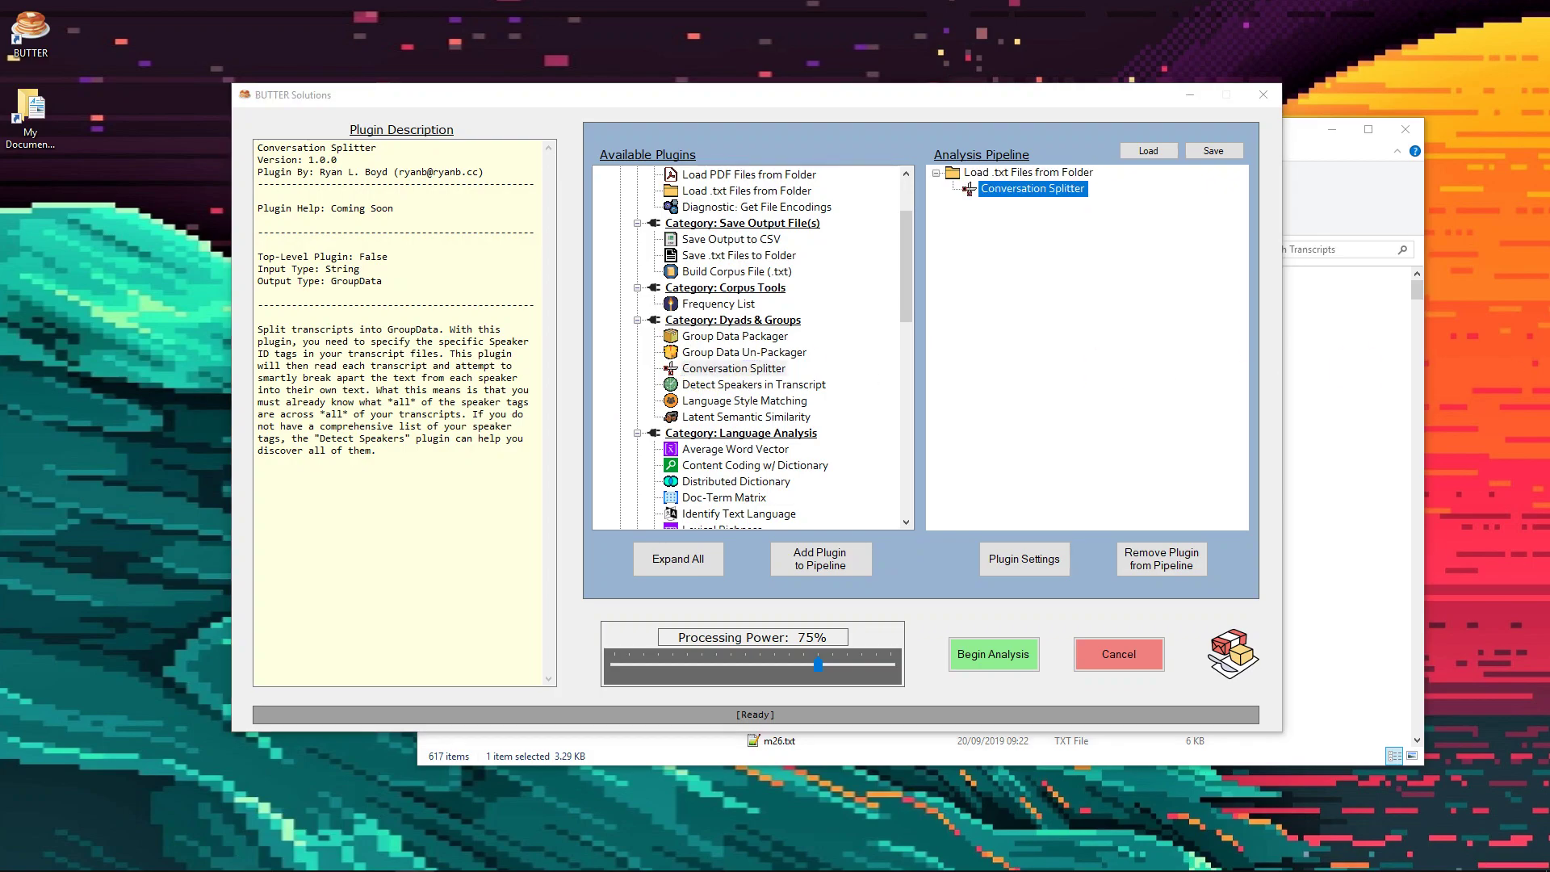
Open the Conversation Splitter's settings and examine its default speaker tags
left_click(1028, 569)
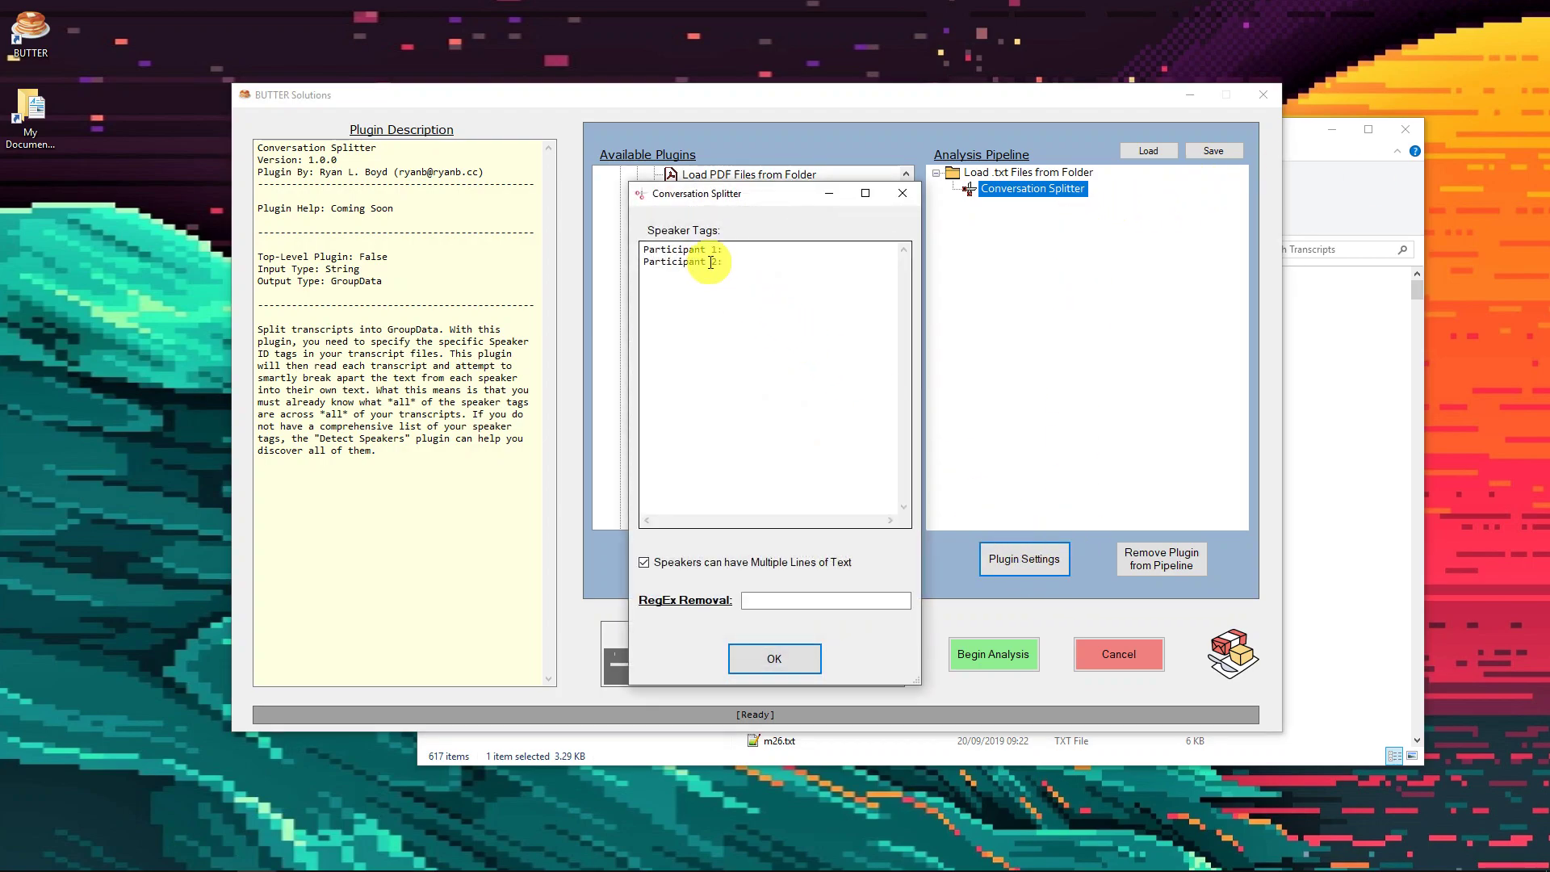
left_click_drag(644, 252, 754, 277)
left_click(757, 281)
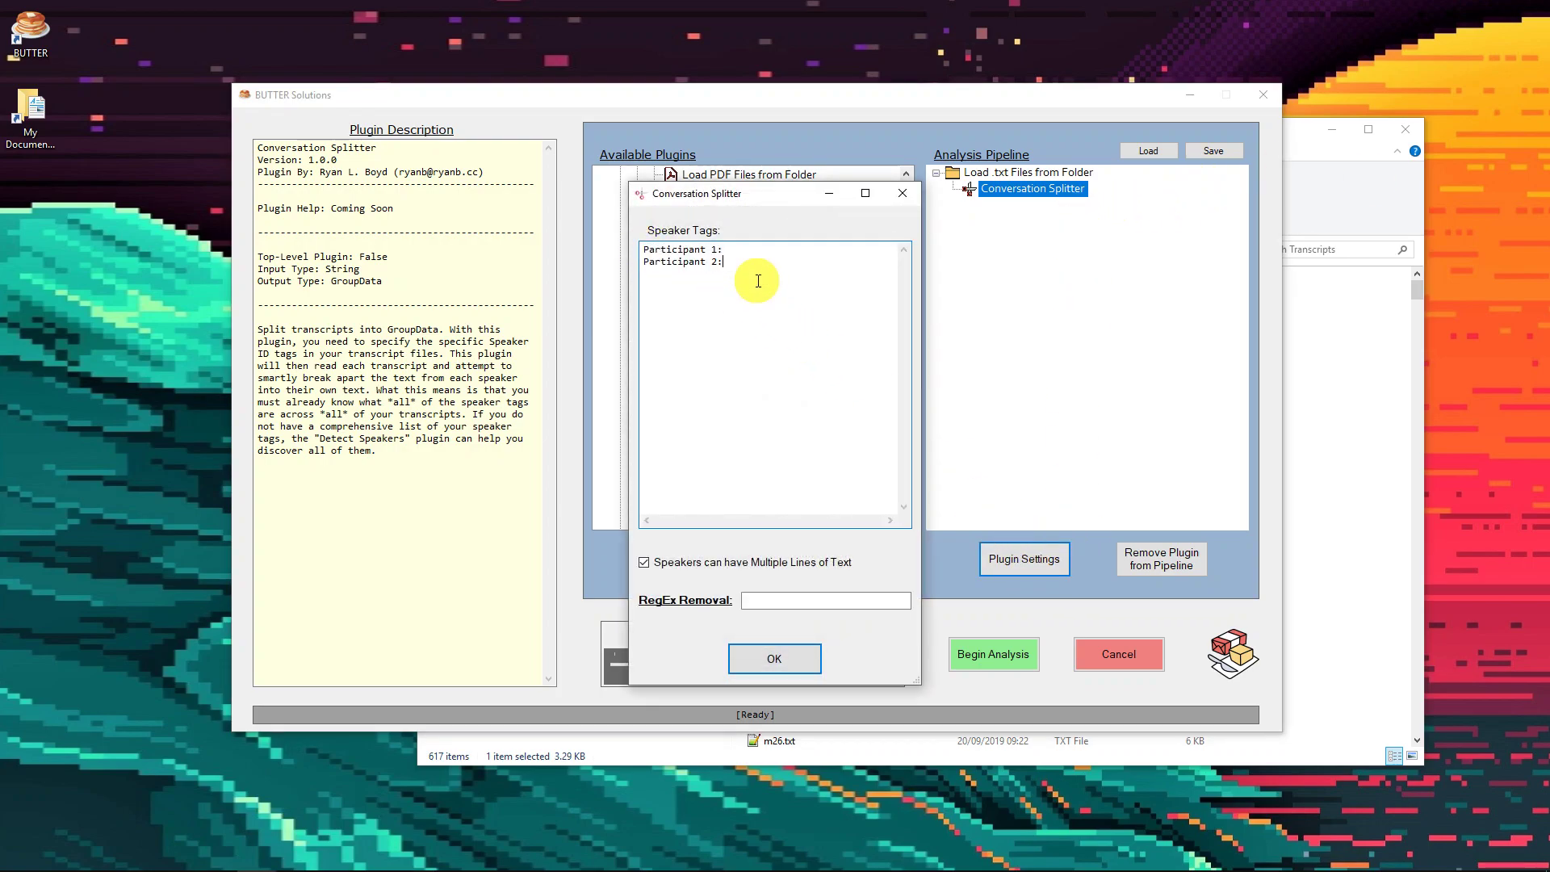
left_click_drag(817, 198, 1160, 223)
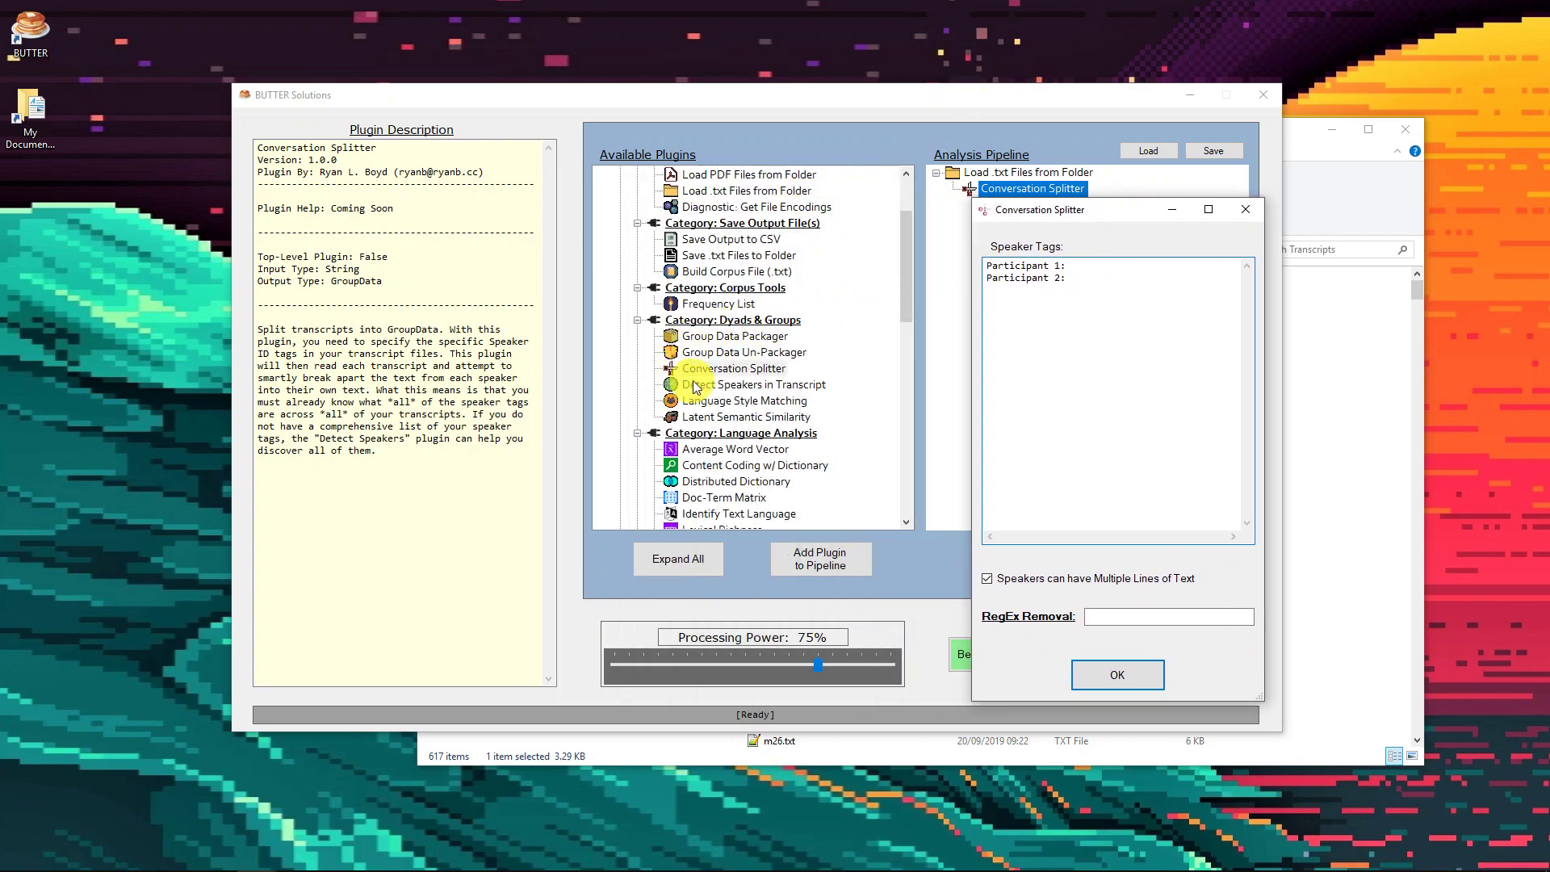
left_click_drag(1120, 215, 739, 174)
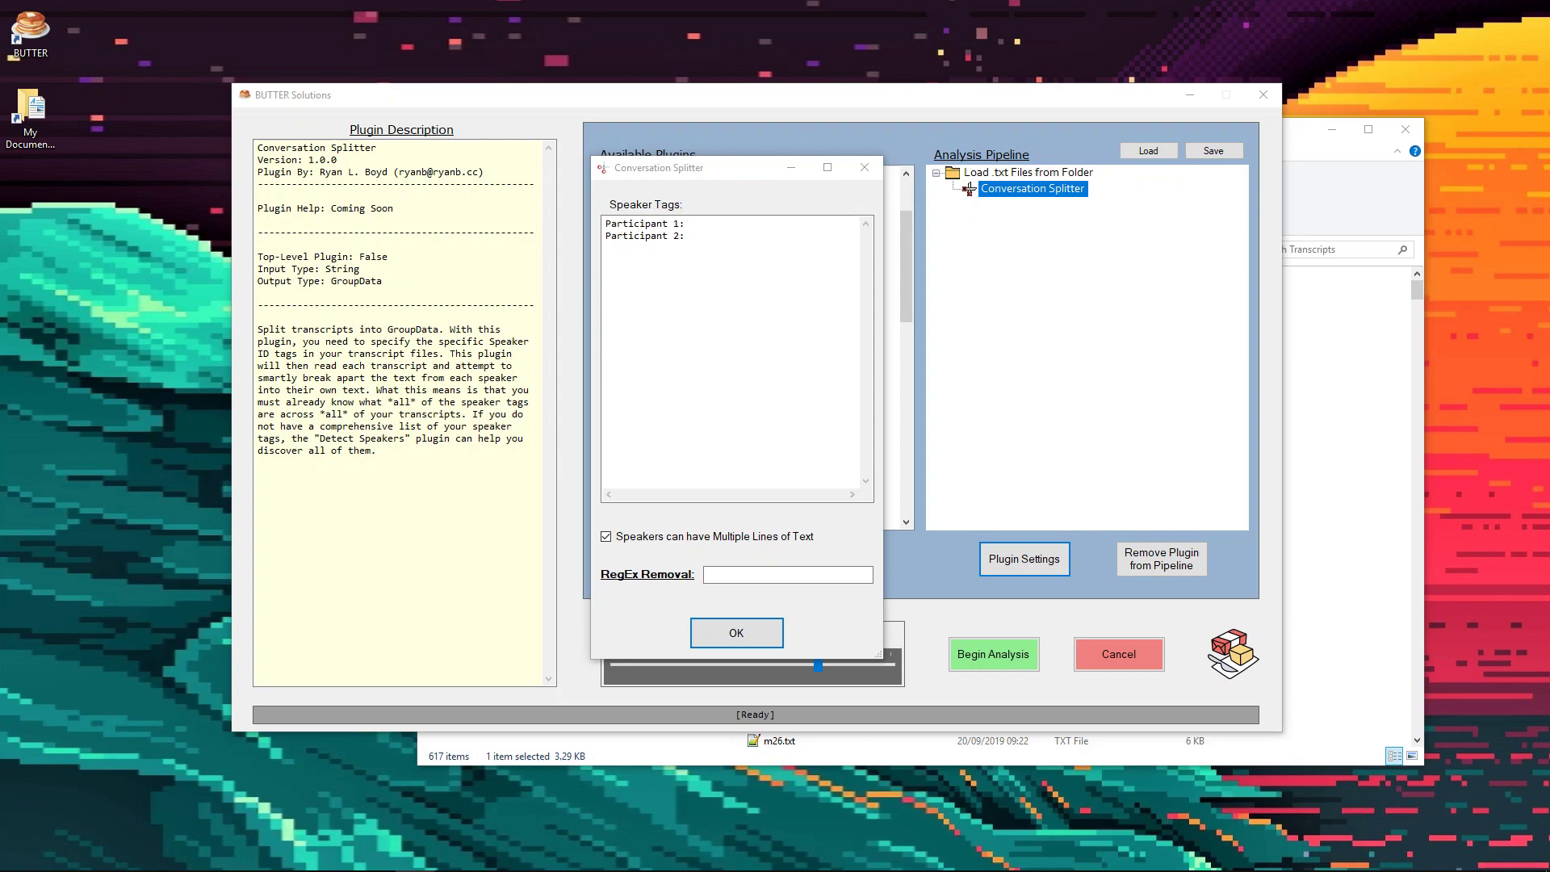
Replace the Conversation Splitter's speaker tags with all SpeakerTag entries copied from SpeakerList.csv in Excel, and accept the settings
left_click_drag(1549, 127, 912, 127)
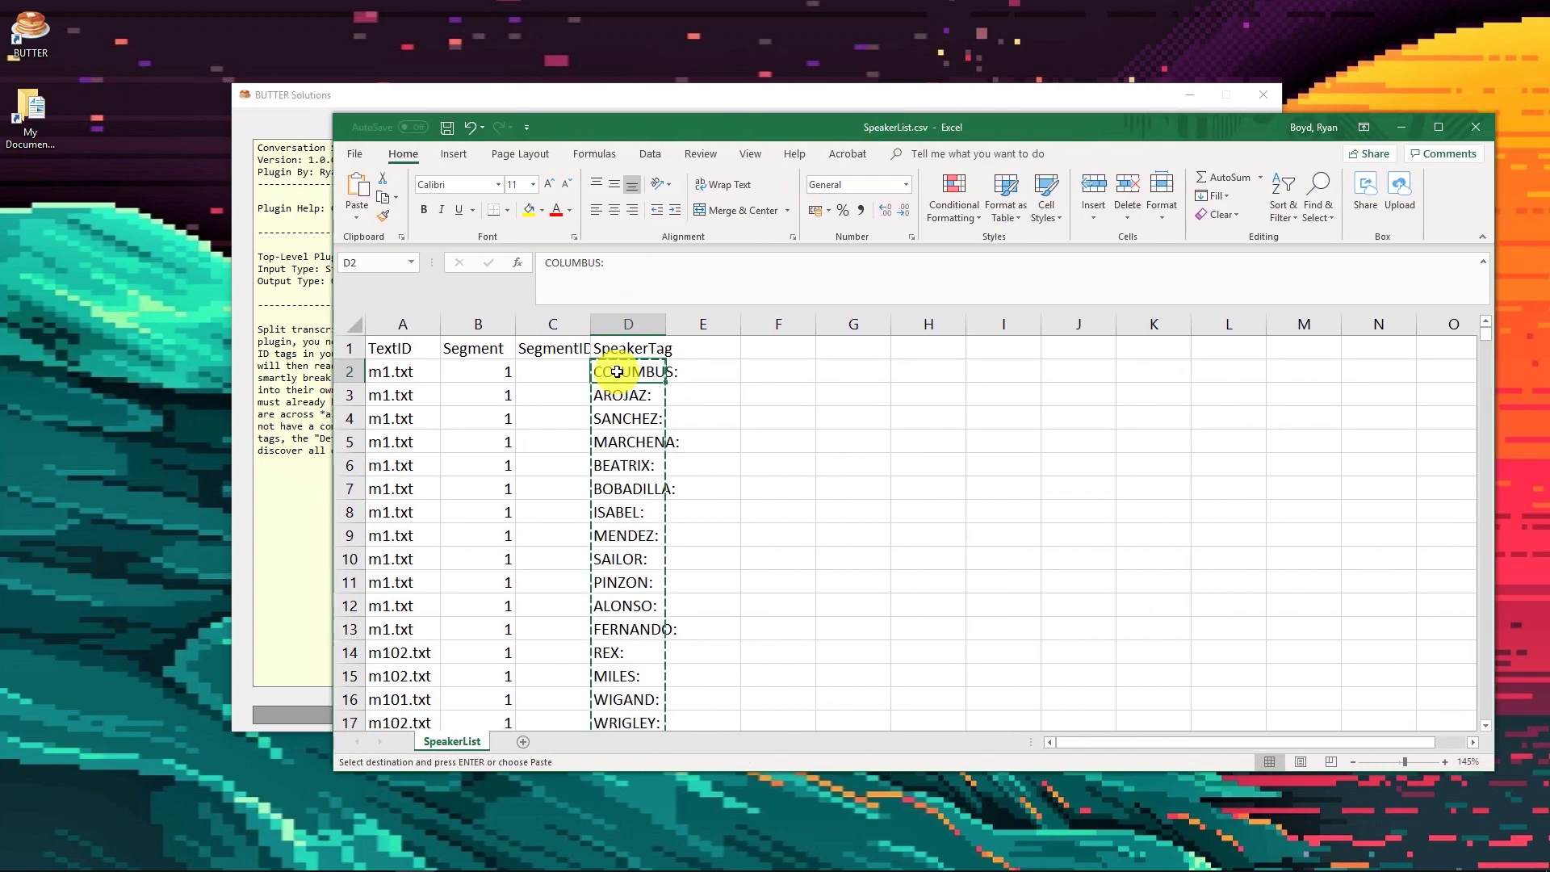
key("ctrl+v")
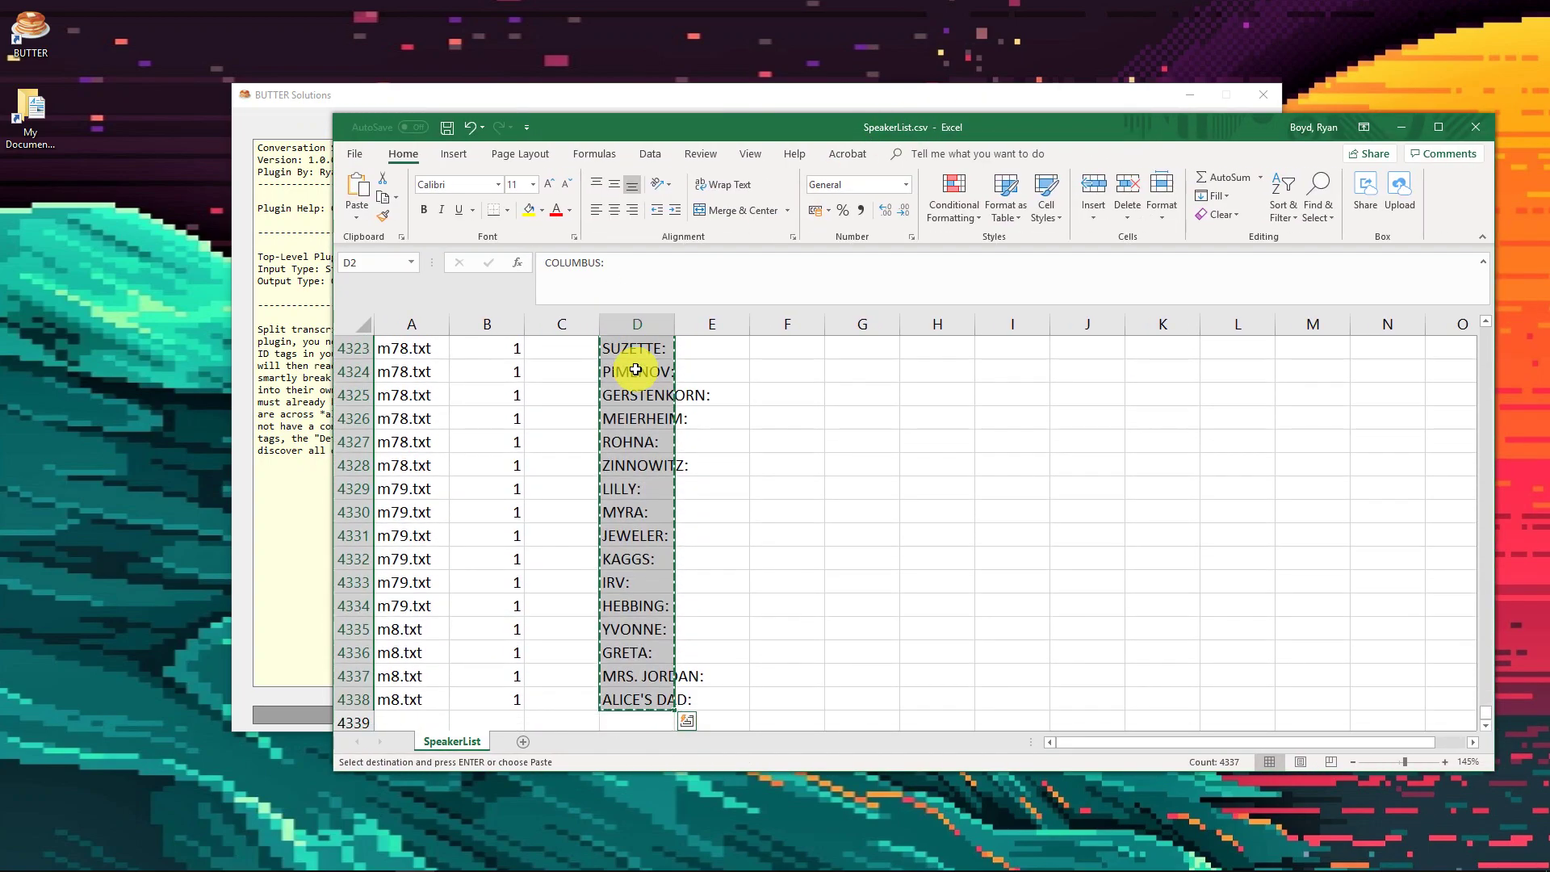
left_click_drag(797, 130, 1549, 242)
left_click(789, 289)
key("ctrl+a")
key("ctrl+v")
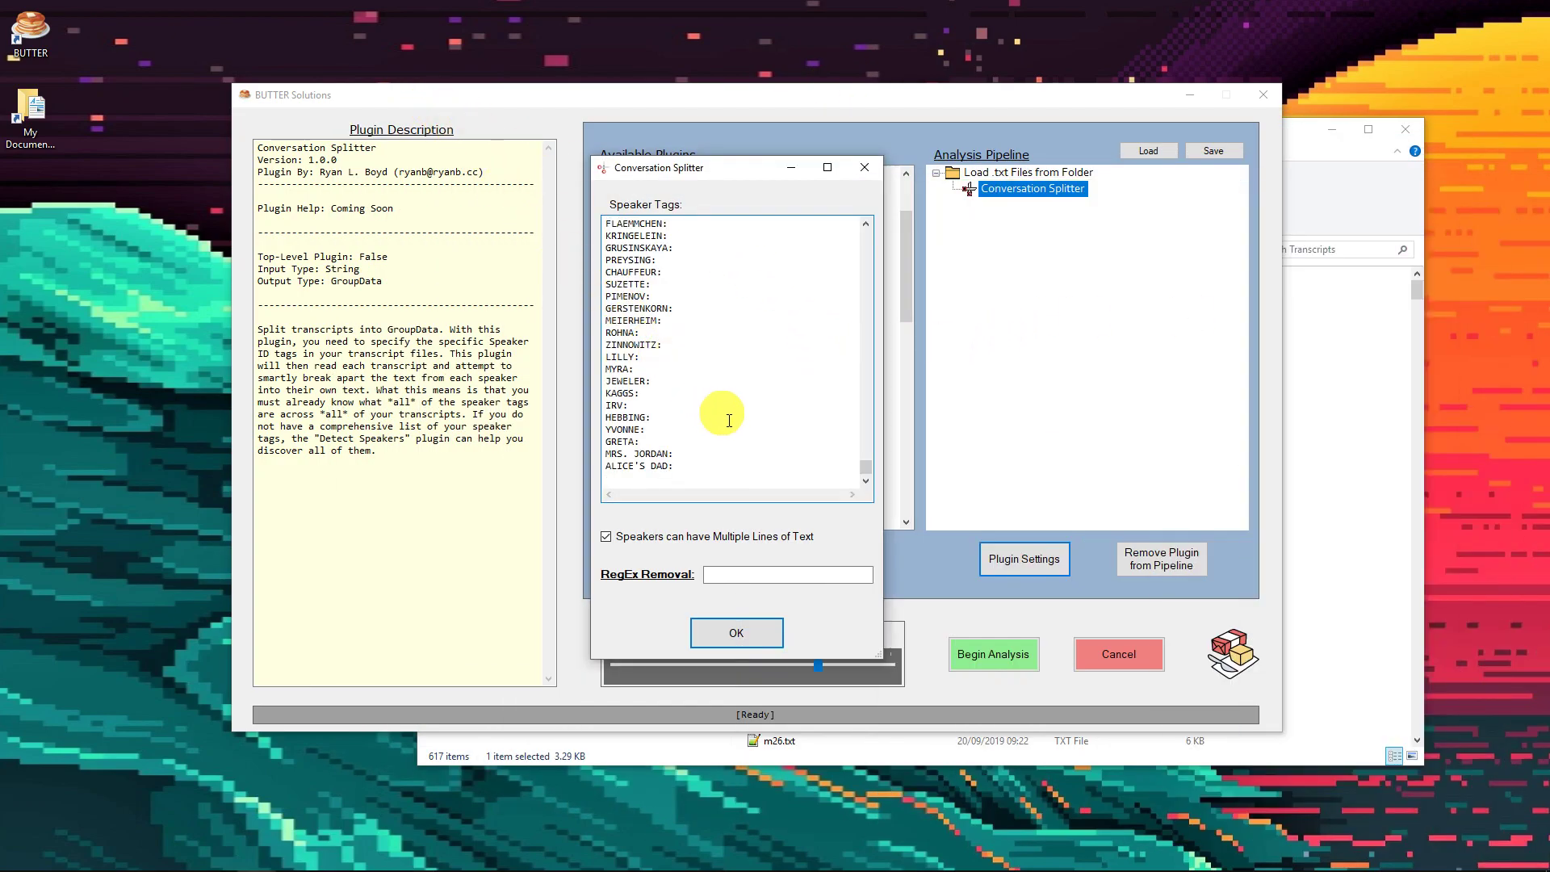
left_click(741, 629)
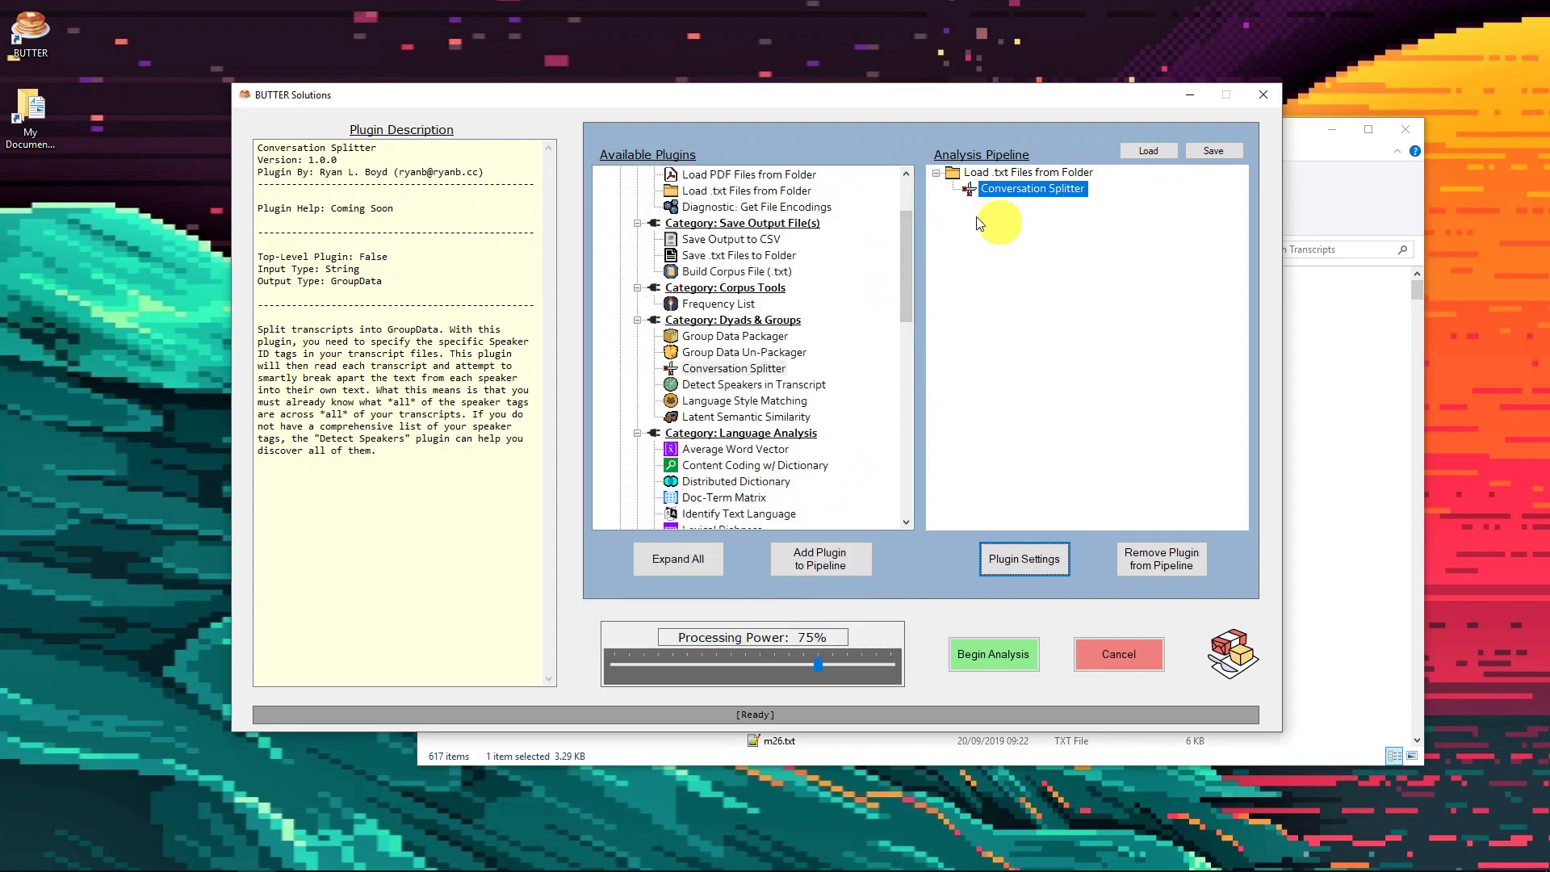
Compare the Conversation Splitter's output type with Language Style Matching's input type, and add Language Style Matching beneath the splitter
left_click_drag(259, 284, 397, 282)
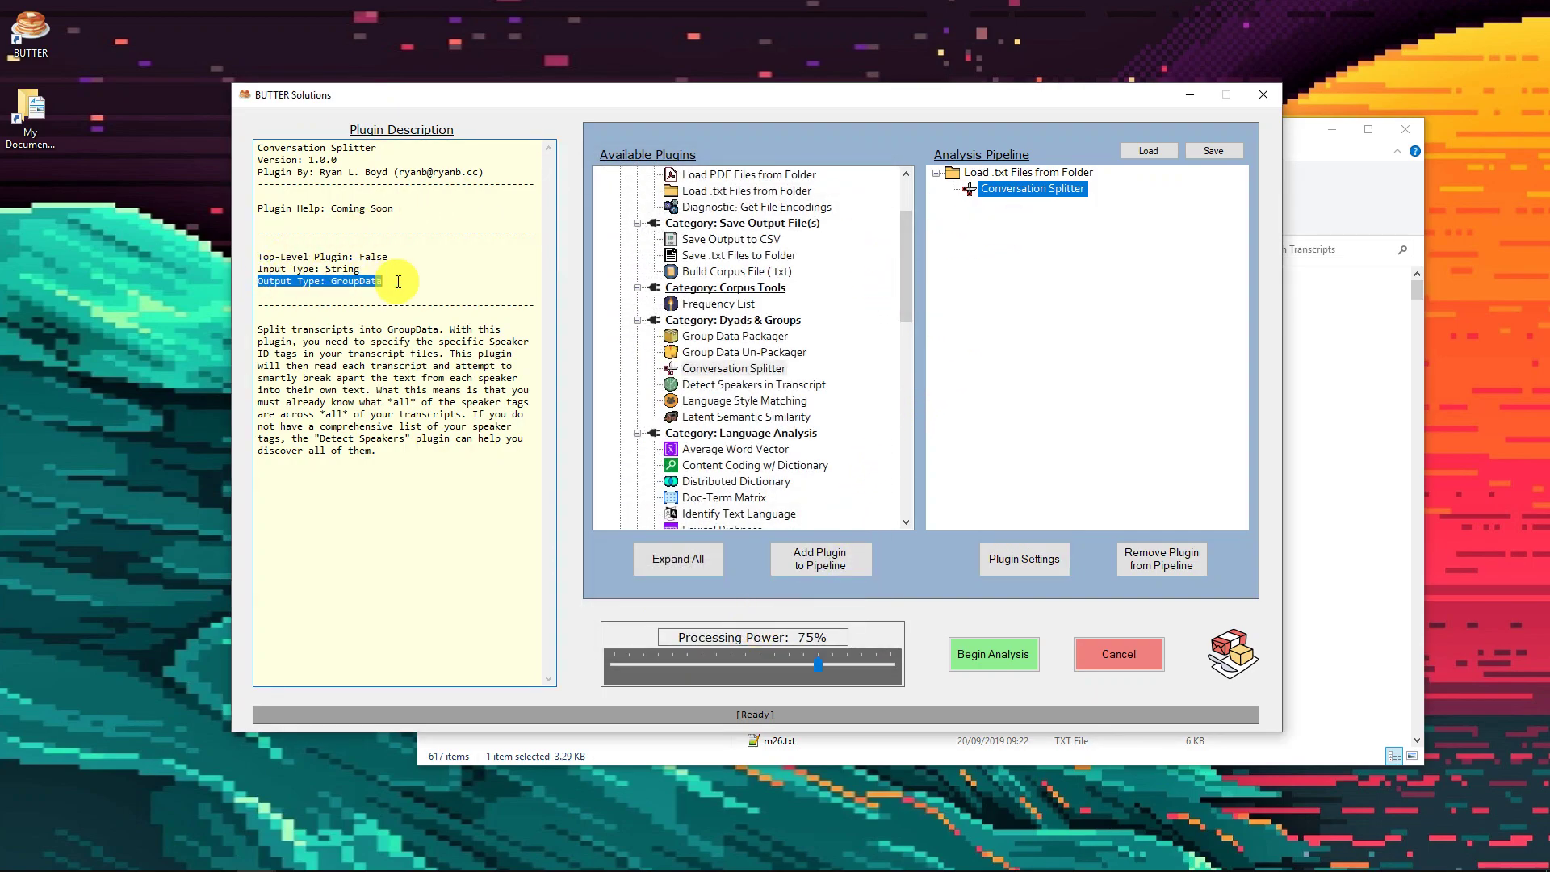
left_click(396, 282)
left_click(744, 404)
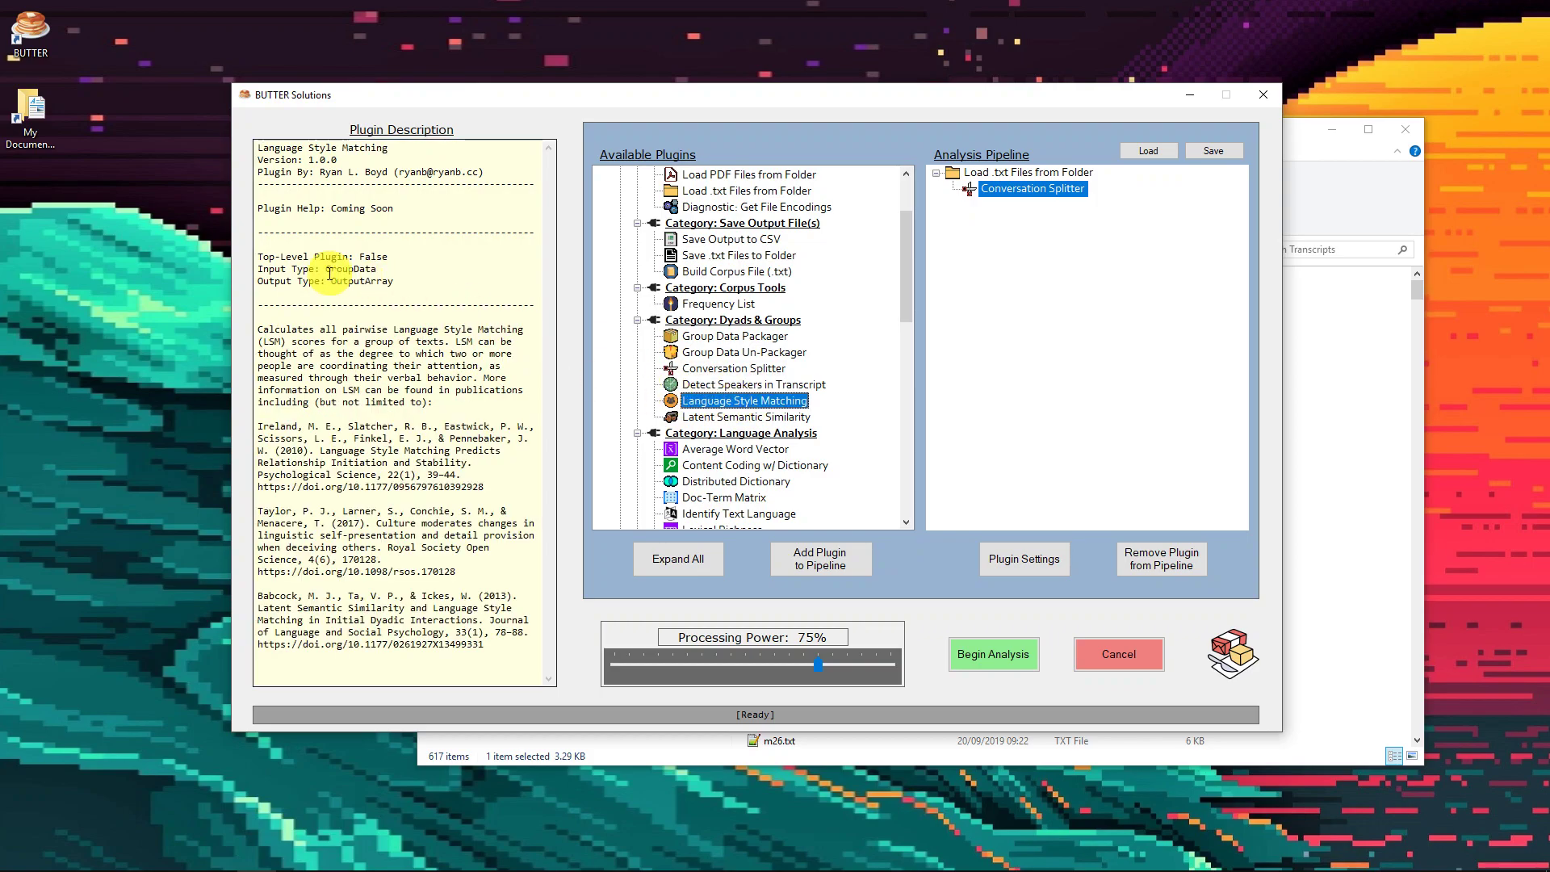
left_click_drag(379, 270, 219, 276)
double_click(777, 404)
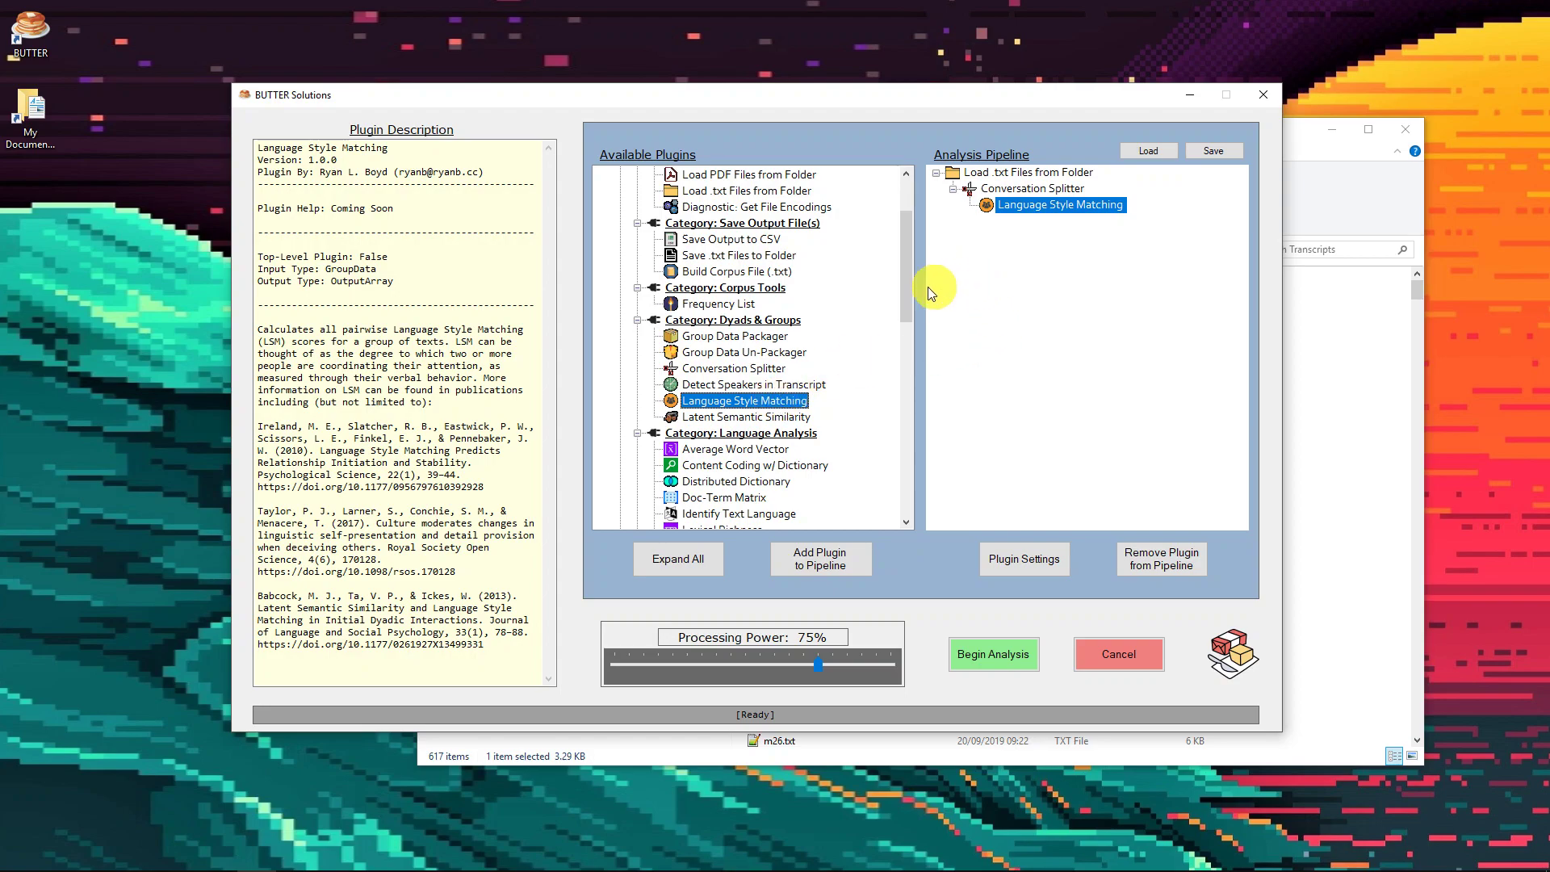
Open Cornell Movie Corpus - Aggregated by Speaker - 3 Speaker Max - Wide.csv from the corpus folder in Excel
left_click_drag(910, 279, 909, 255)
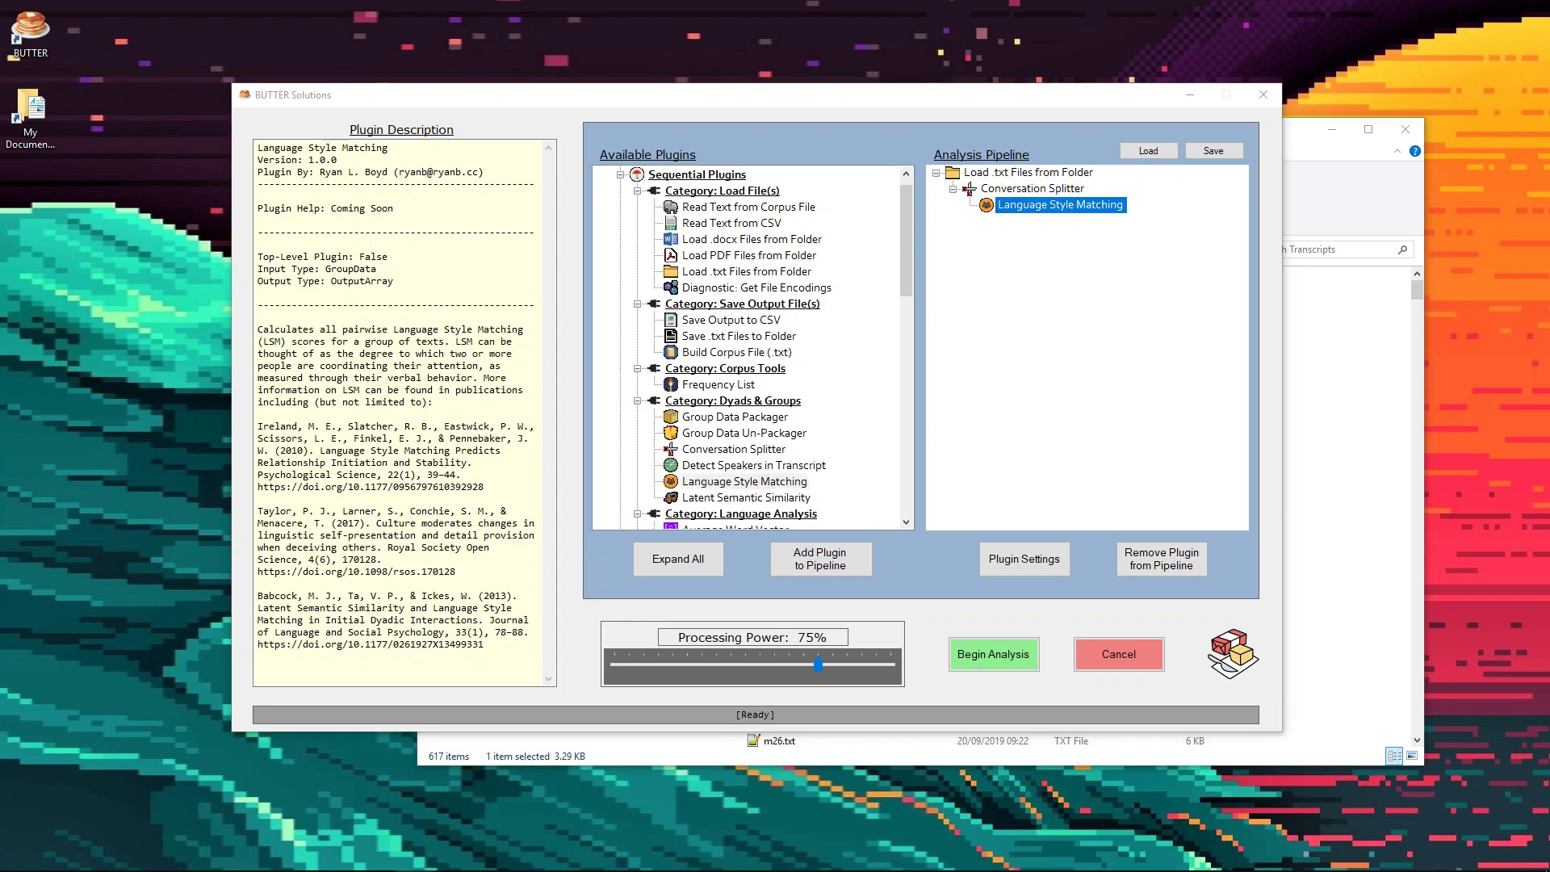
left_click(178, 857)
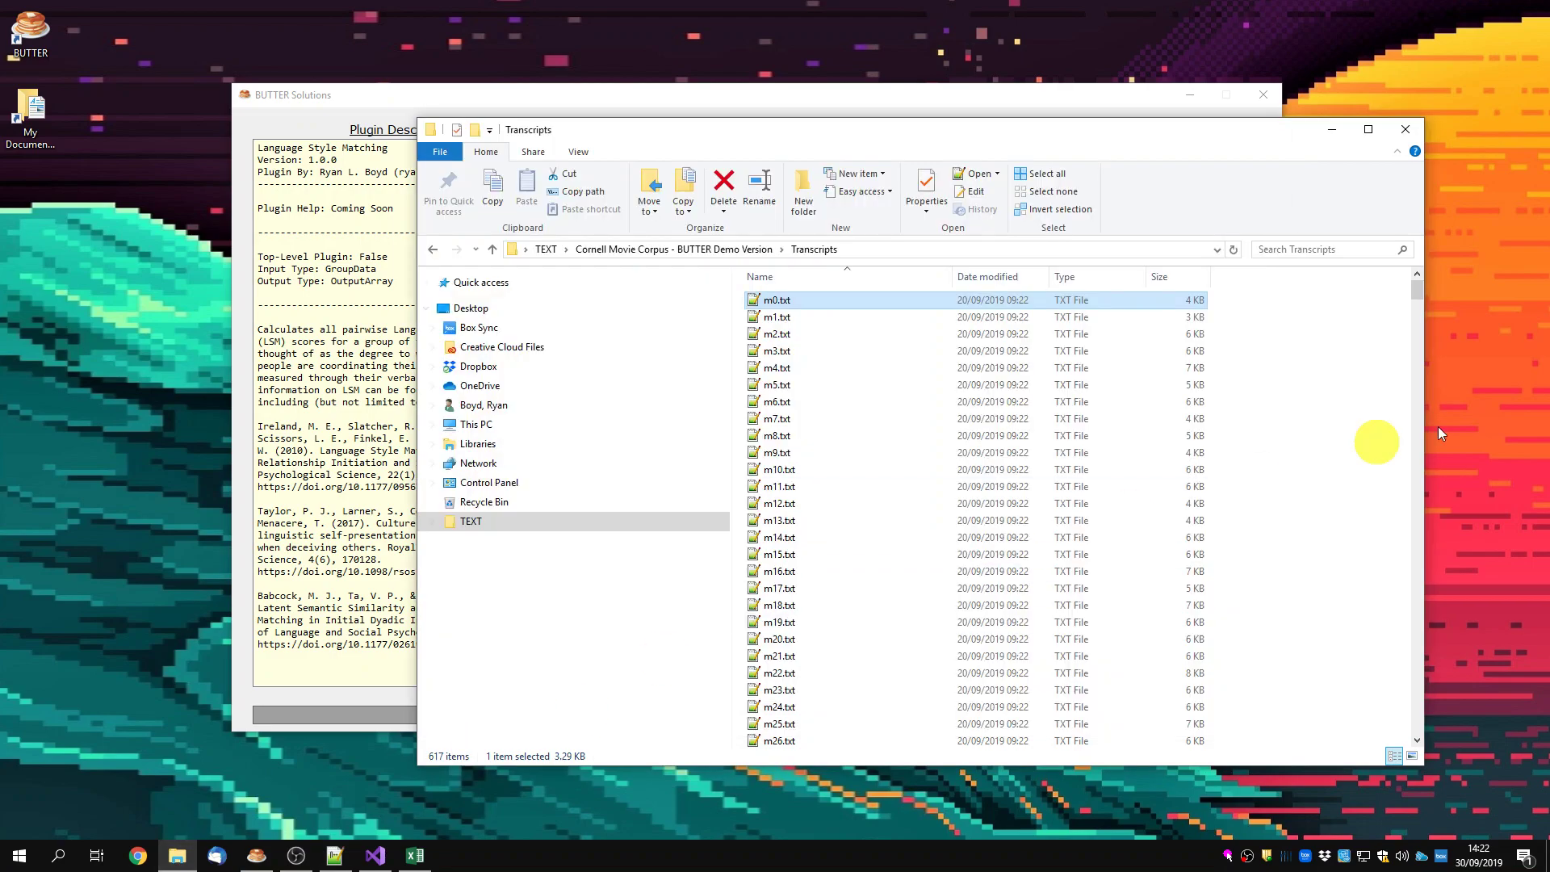
left_click(765, 251)
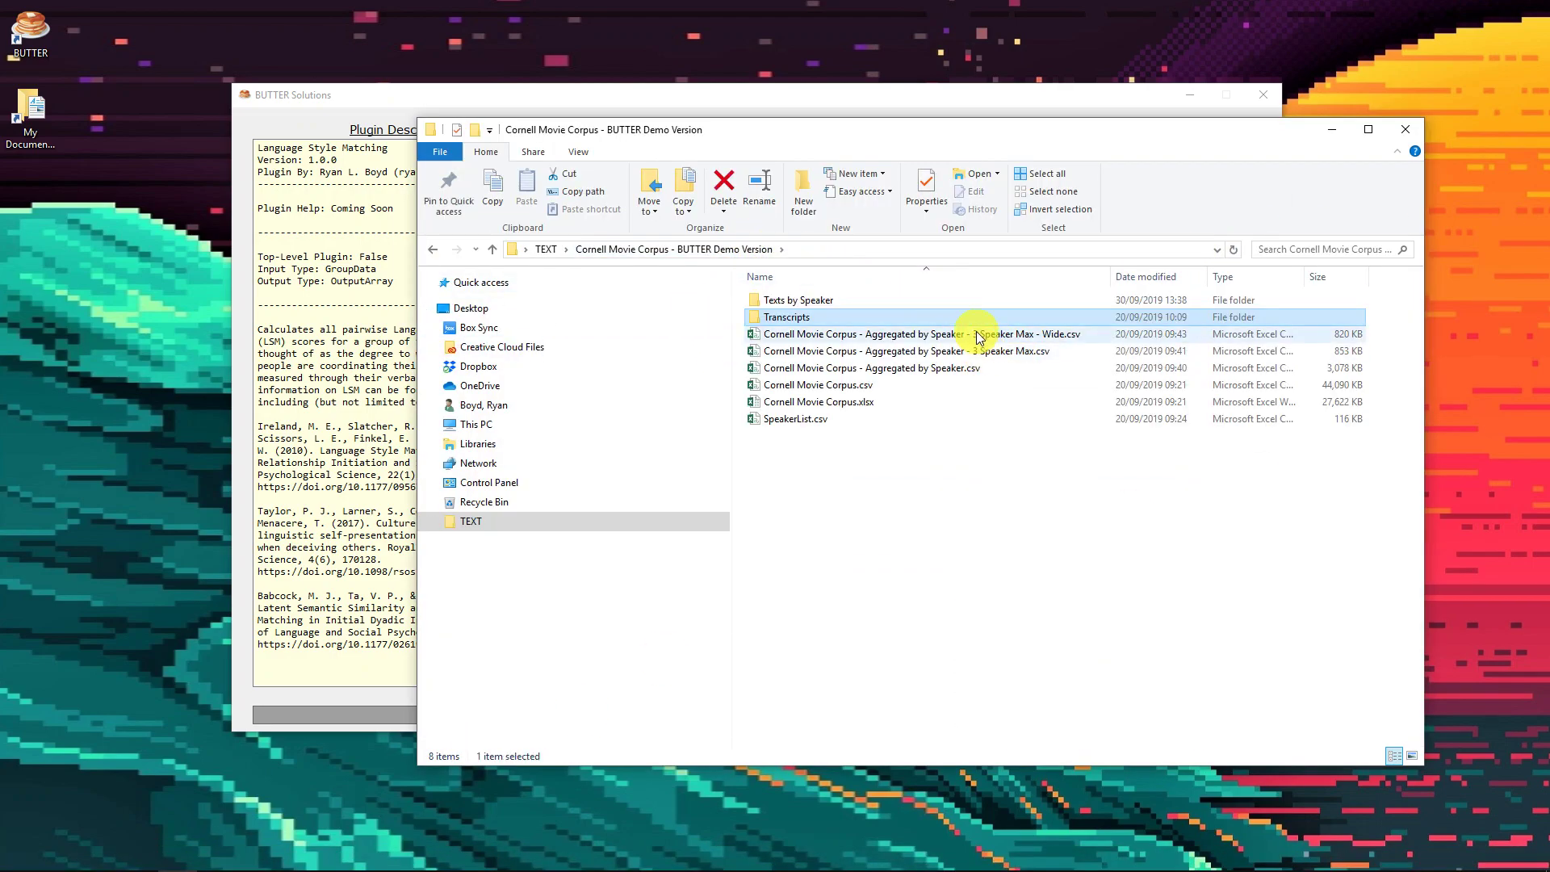
left_click(979, 336)
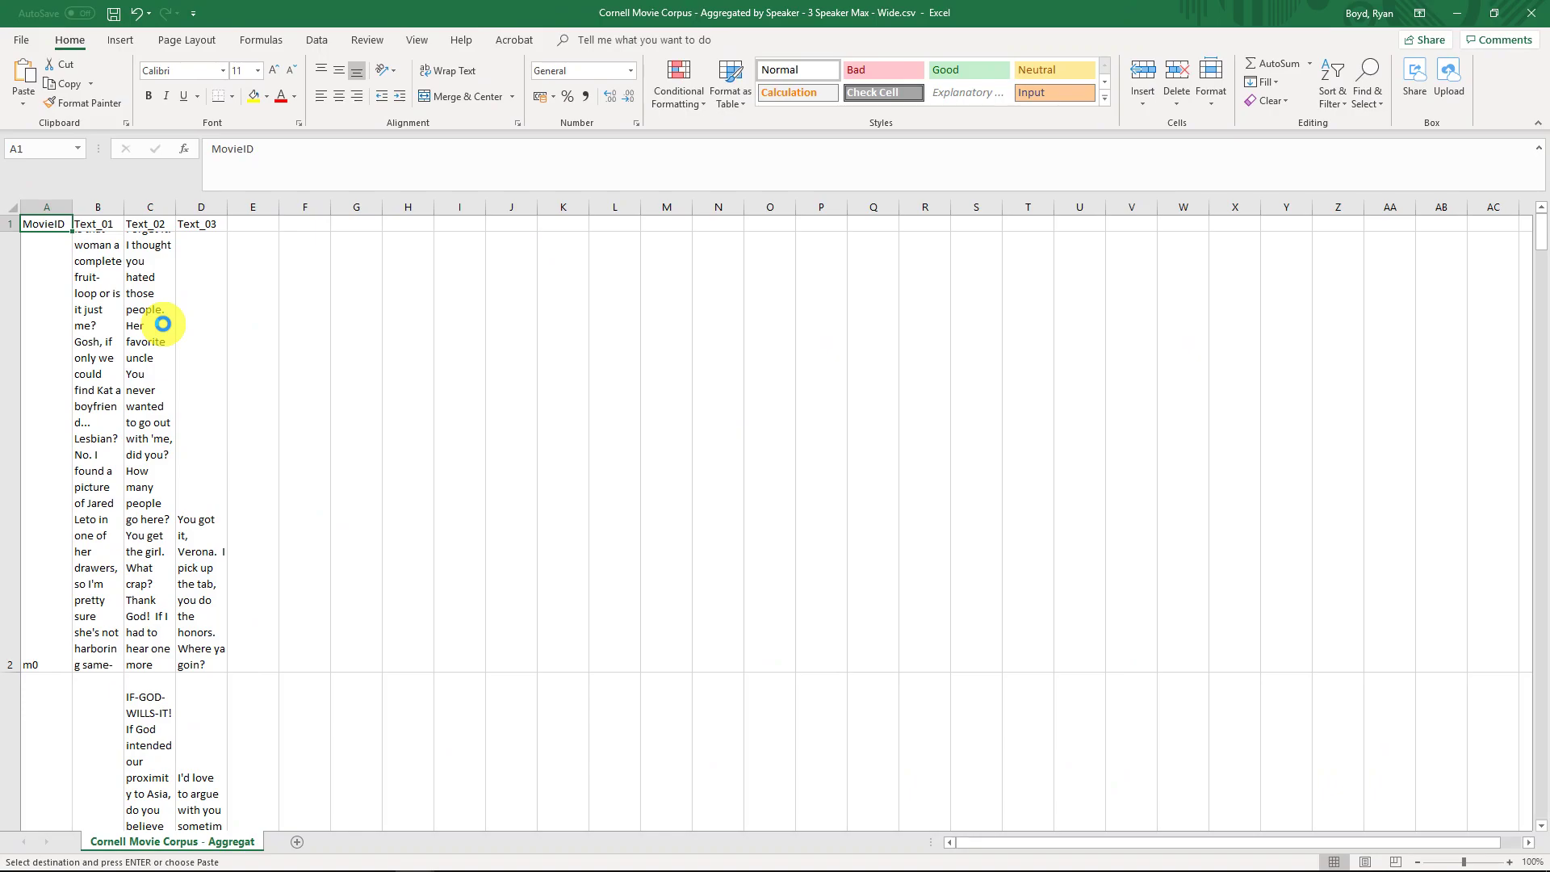
Set the row height of the entire wide-format corpus sheet to 15
scroll(162, 323, "up", 4)
scroll(97, 318, "down", 3)
key("ctrl+a")
key("ctrl+a")
right_click(26, 345)
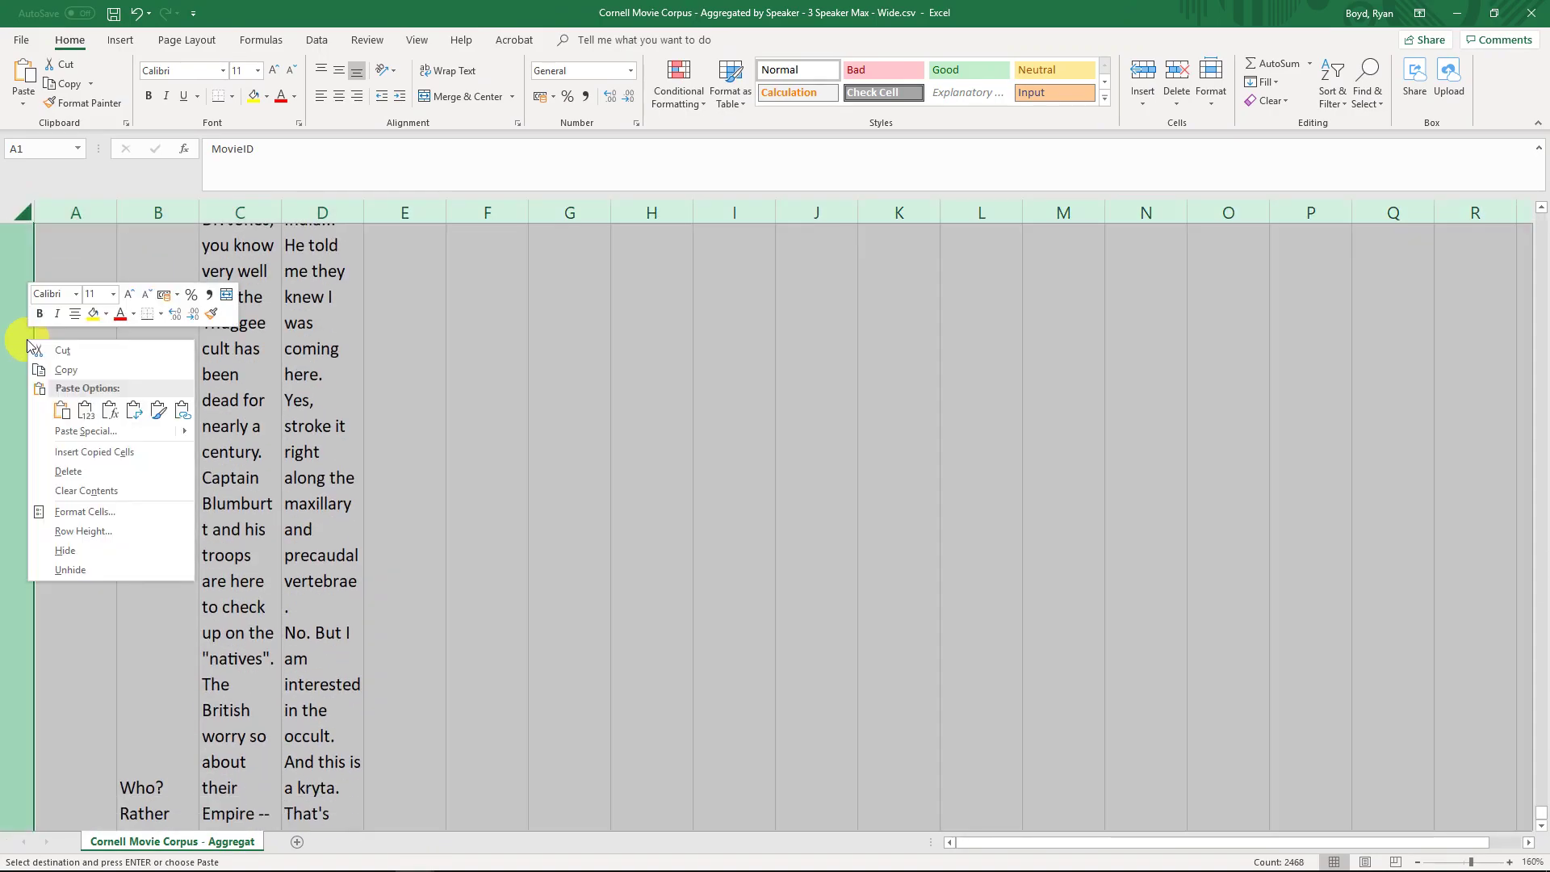
left_click(100, 530)
type("15")
key("Return")
left_click(196, 368)
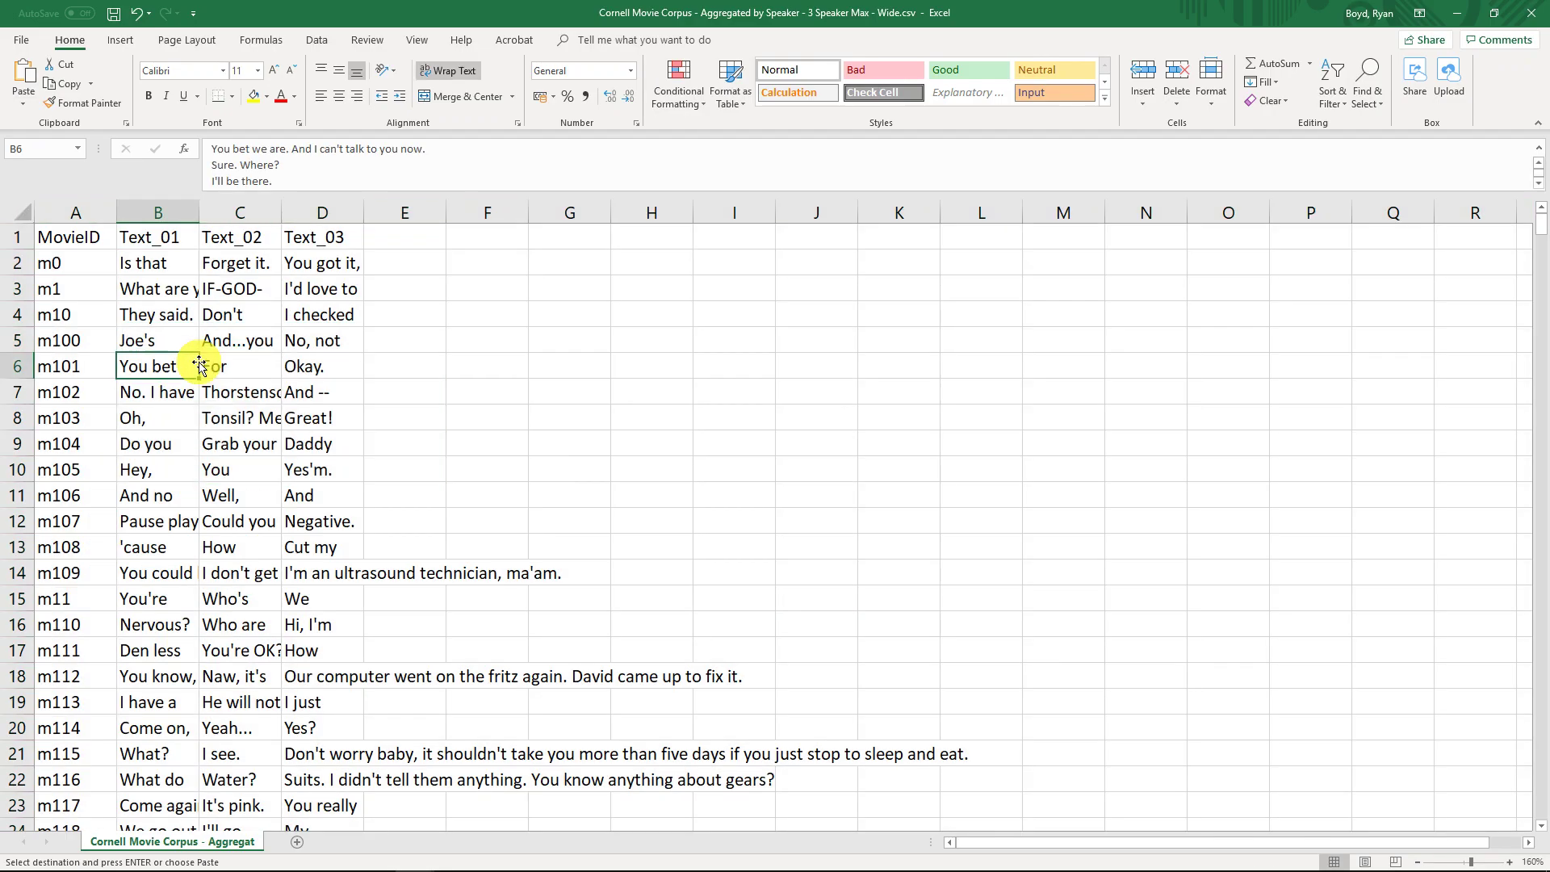
Examine the wide layout: the MovieID column and the Text_01, Text_02 and Text_03 columns, using movie m0 as the example row
scroll(176, 294, "down", 2)
scroll(145, 274, "up", 2)
scroll(129, 242, "up", 3)
left_click_drag(135, 226, 408, 215)
left_click(190, 286)
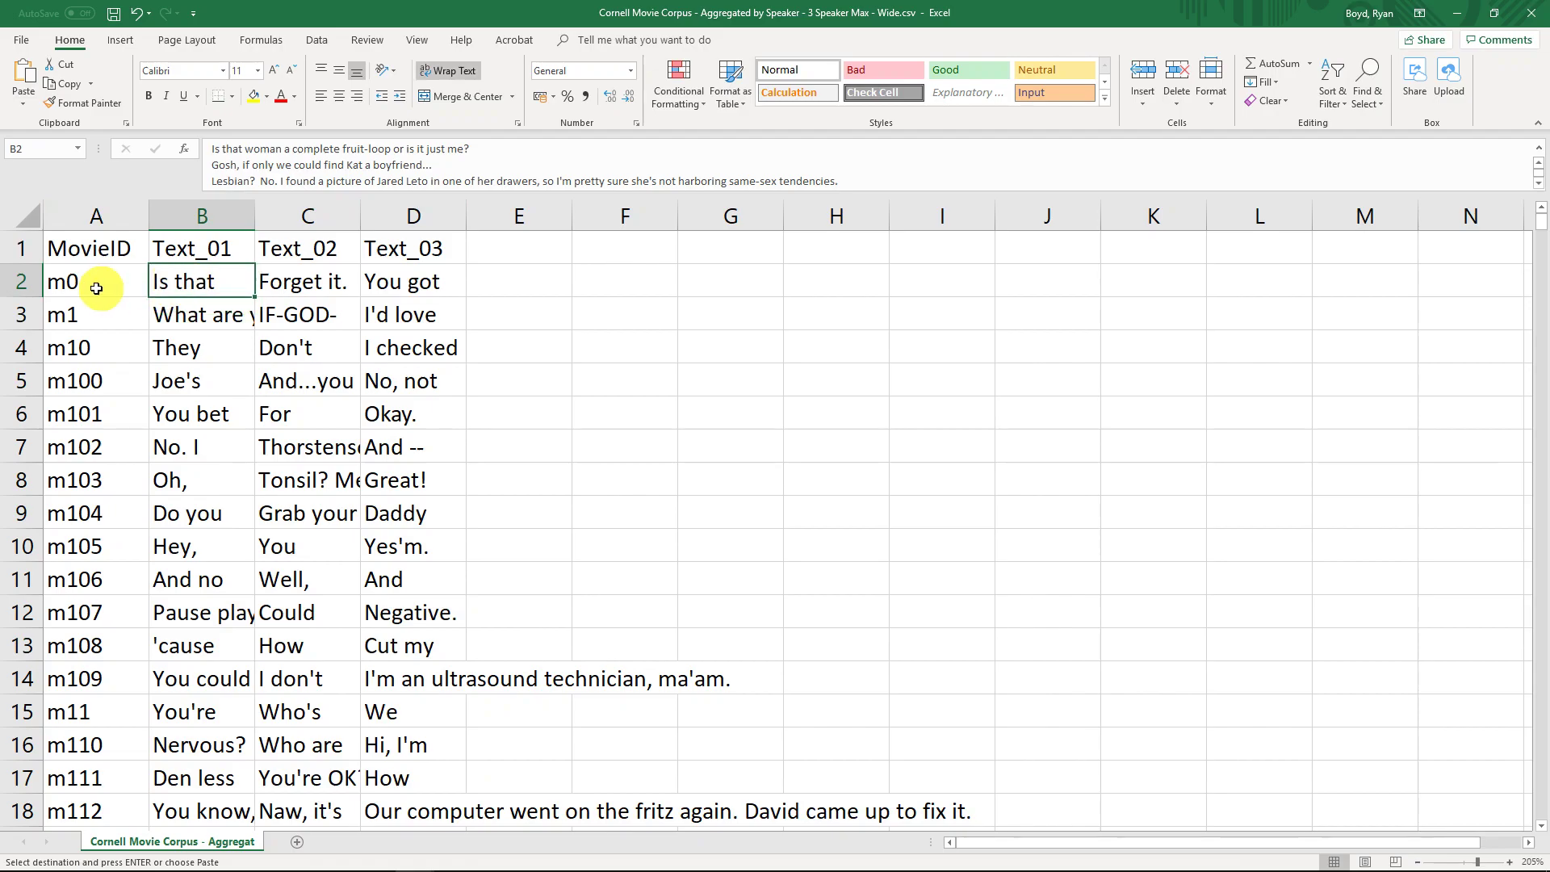
left_click(62, 277)
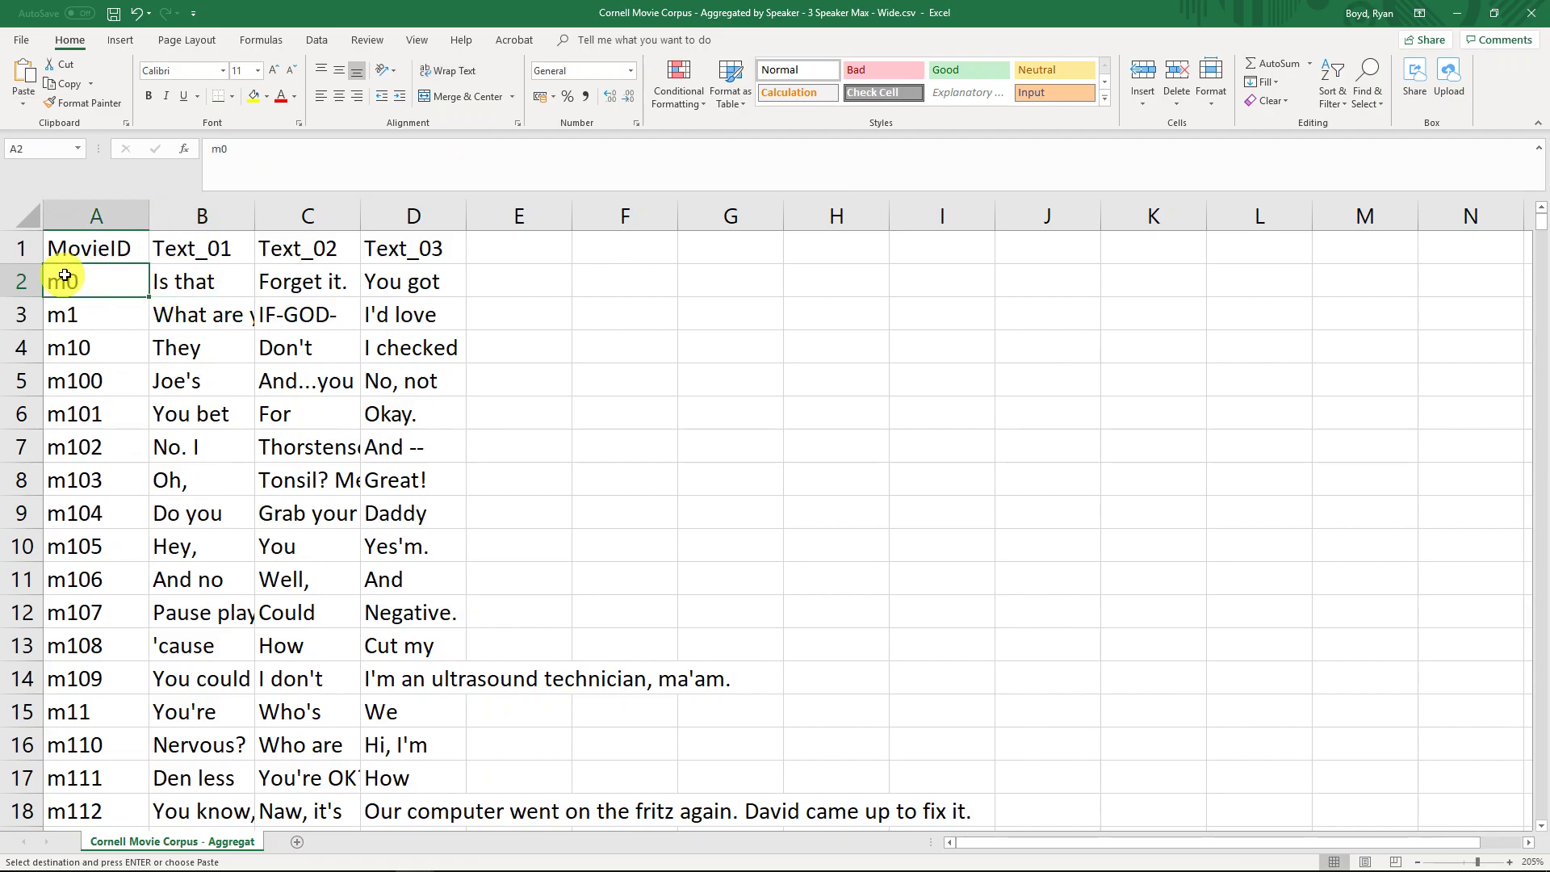
left_click(167, 274)
left_click(271, 270)
left_click(413, 277)
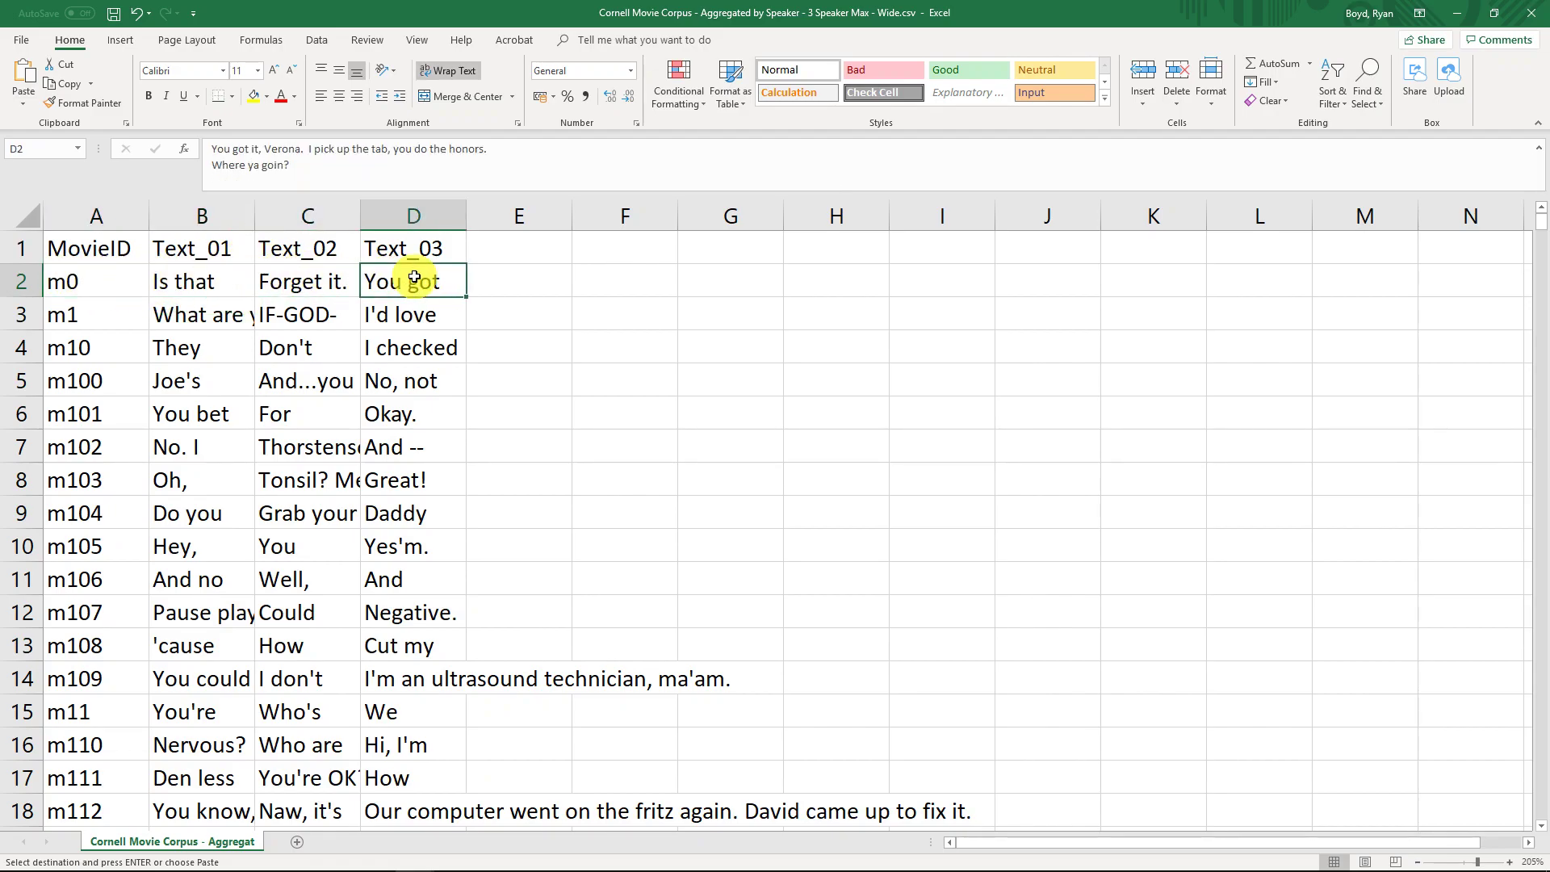
left_click(208, 213)
left_click(301, 213)
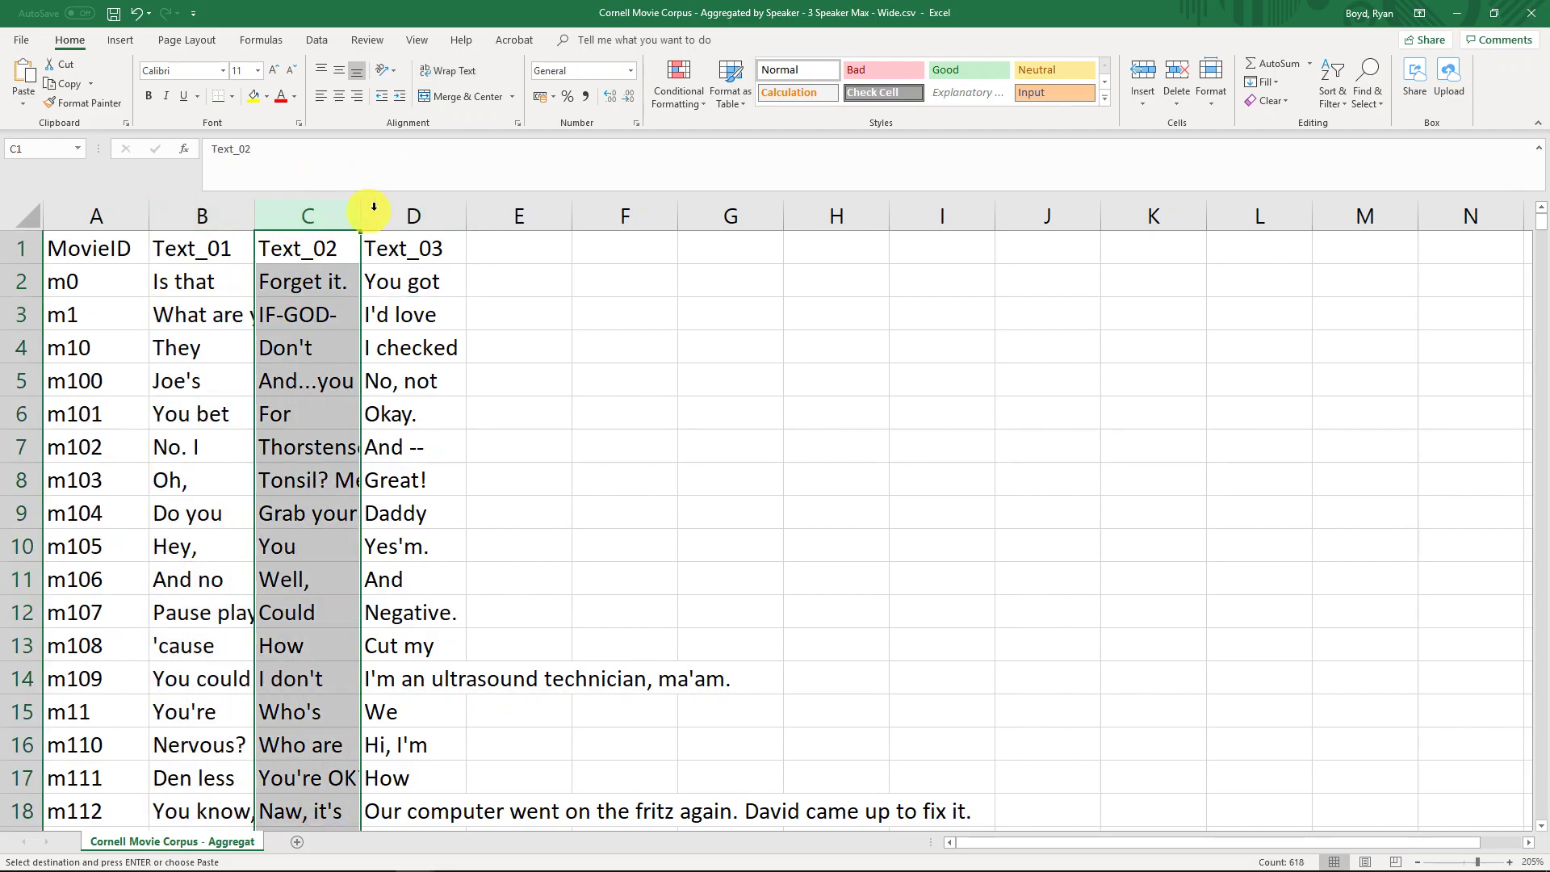
left_click(398, 213)
left_click(408, 282)
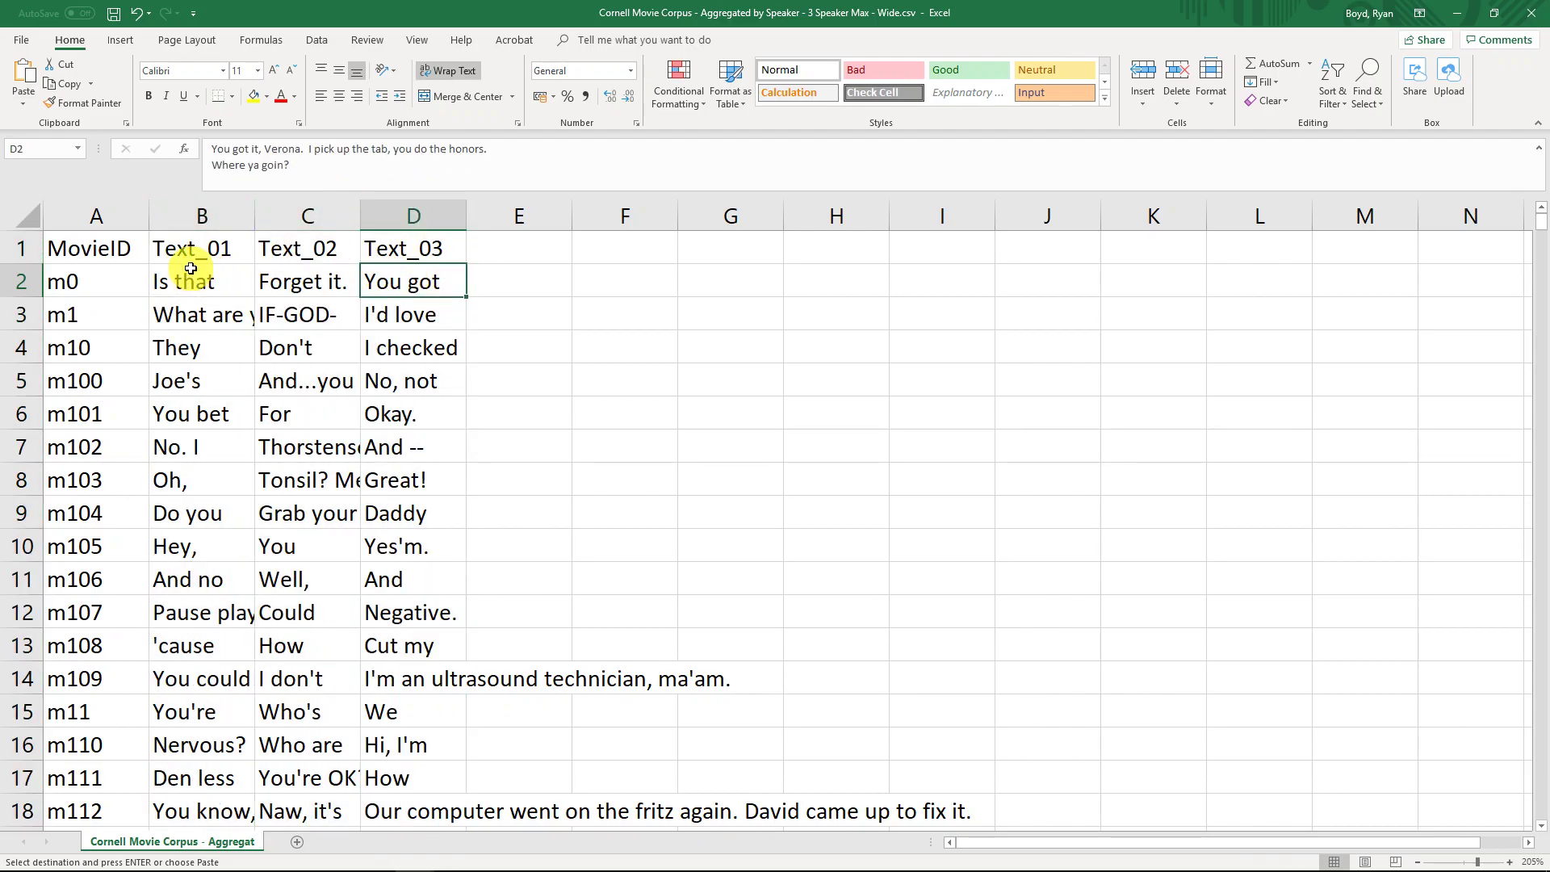
Compare movie m0's three speaker texts with one another, pair by pair, across Text_01, Text_02 and Text_03
left_click_drag(190, 277, 307, 242)
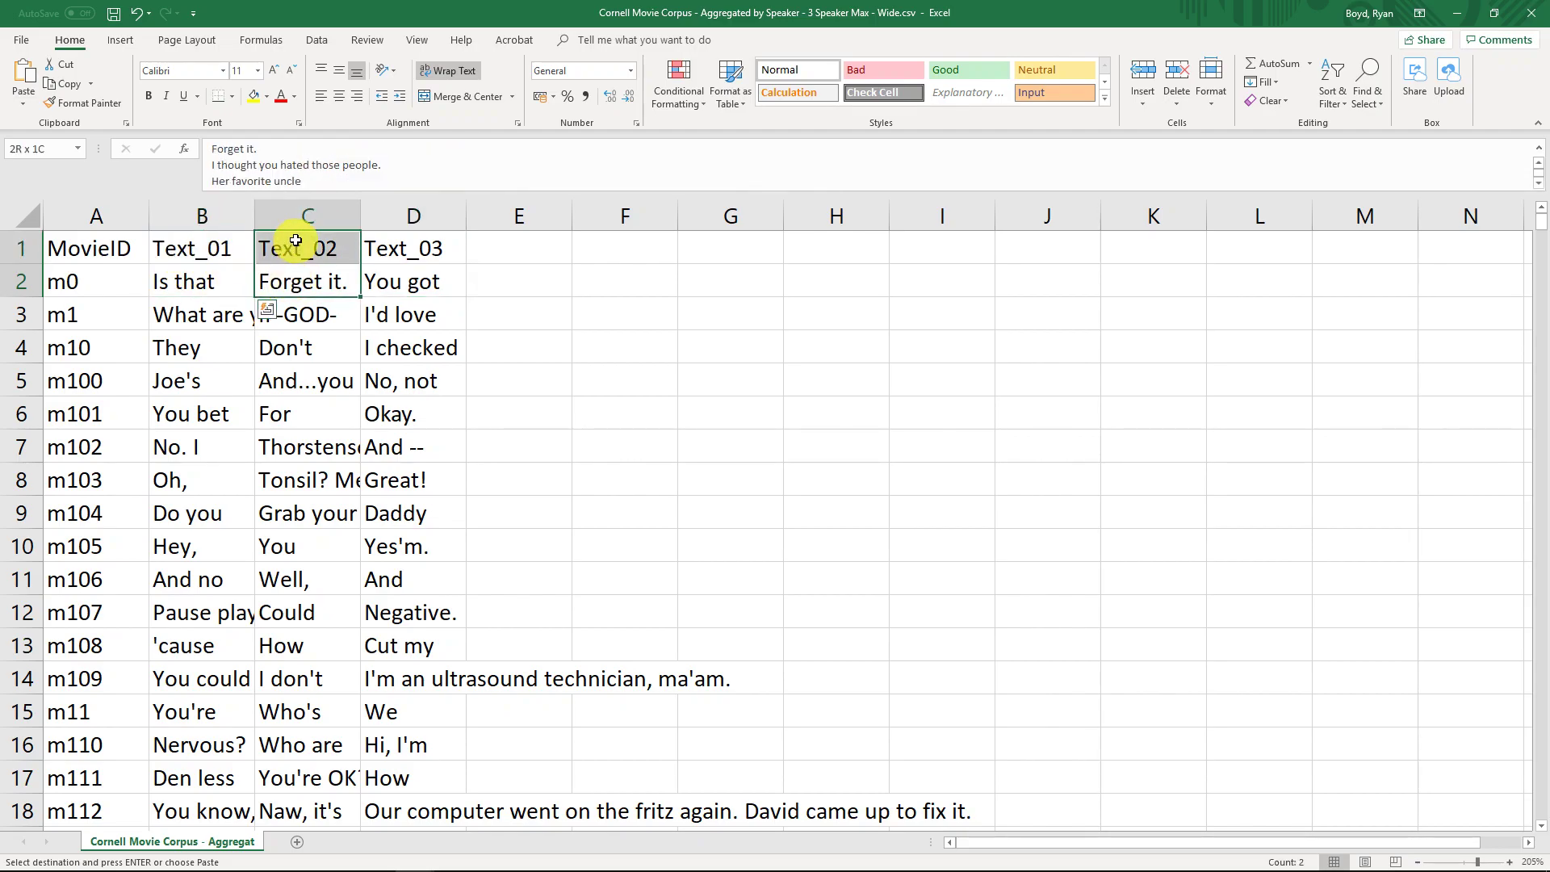
left_click(207, 278)
left_click_drag(433, 281, 422, 236)
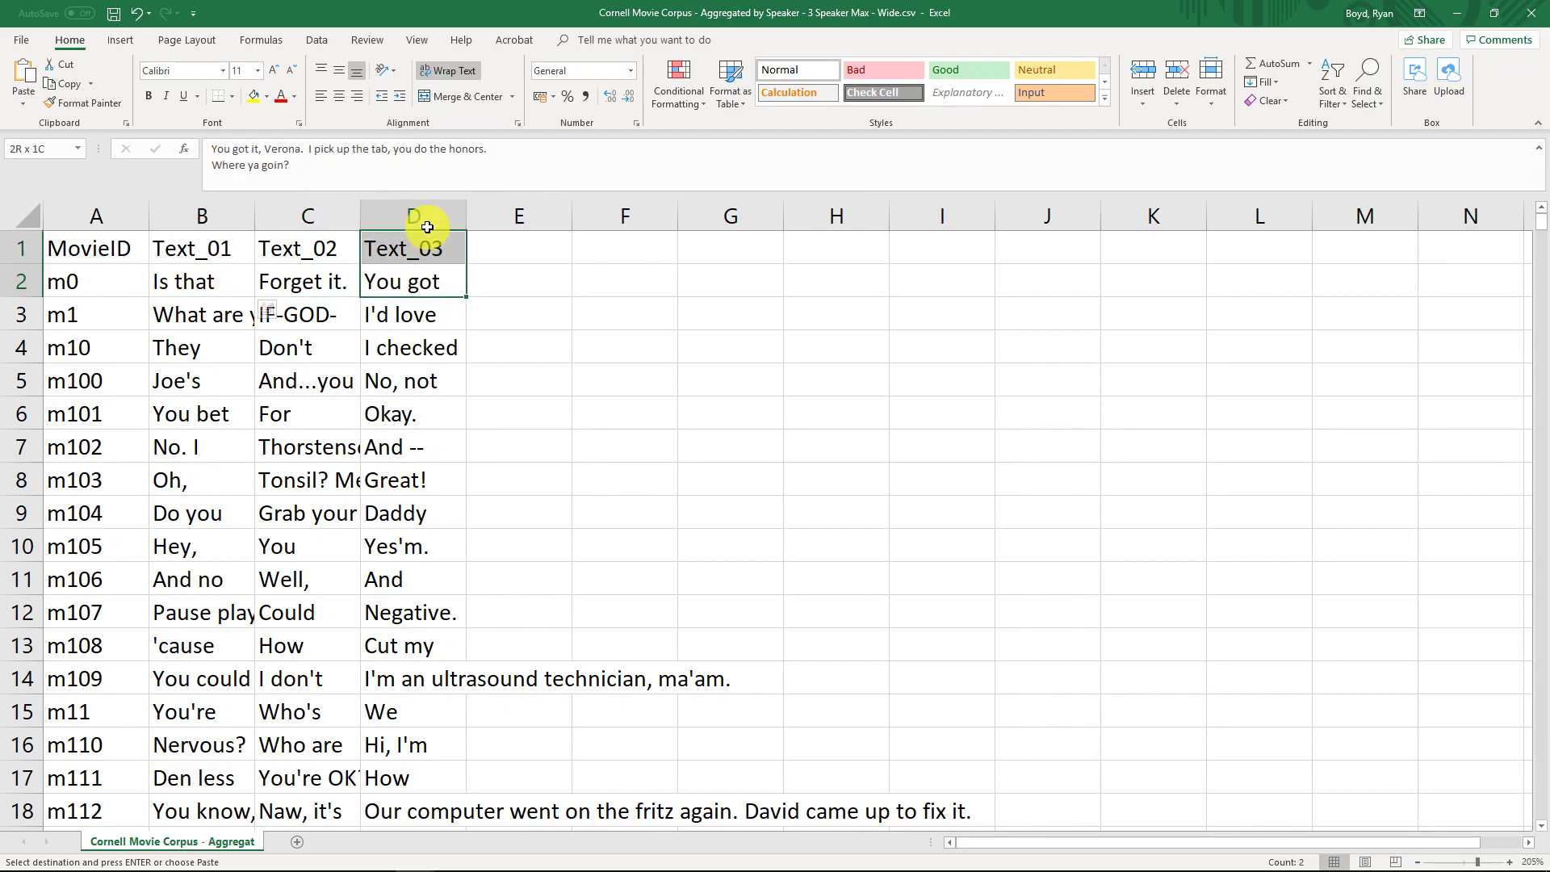
left_click_drag(312, 279, 307, 246)
left_click_drag(408, 282, 419, 242)
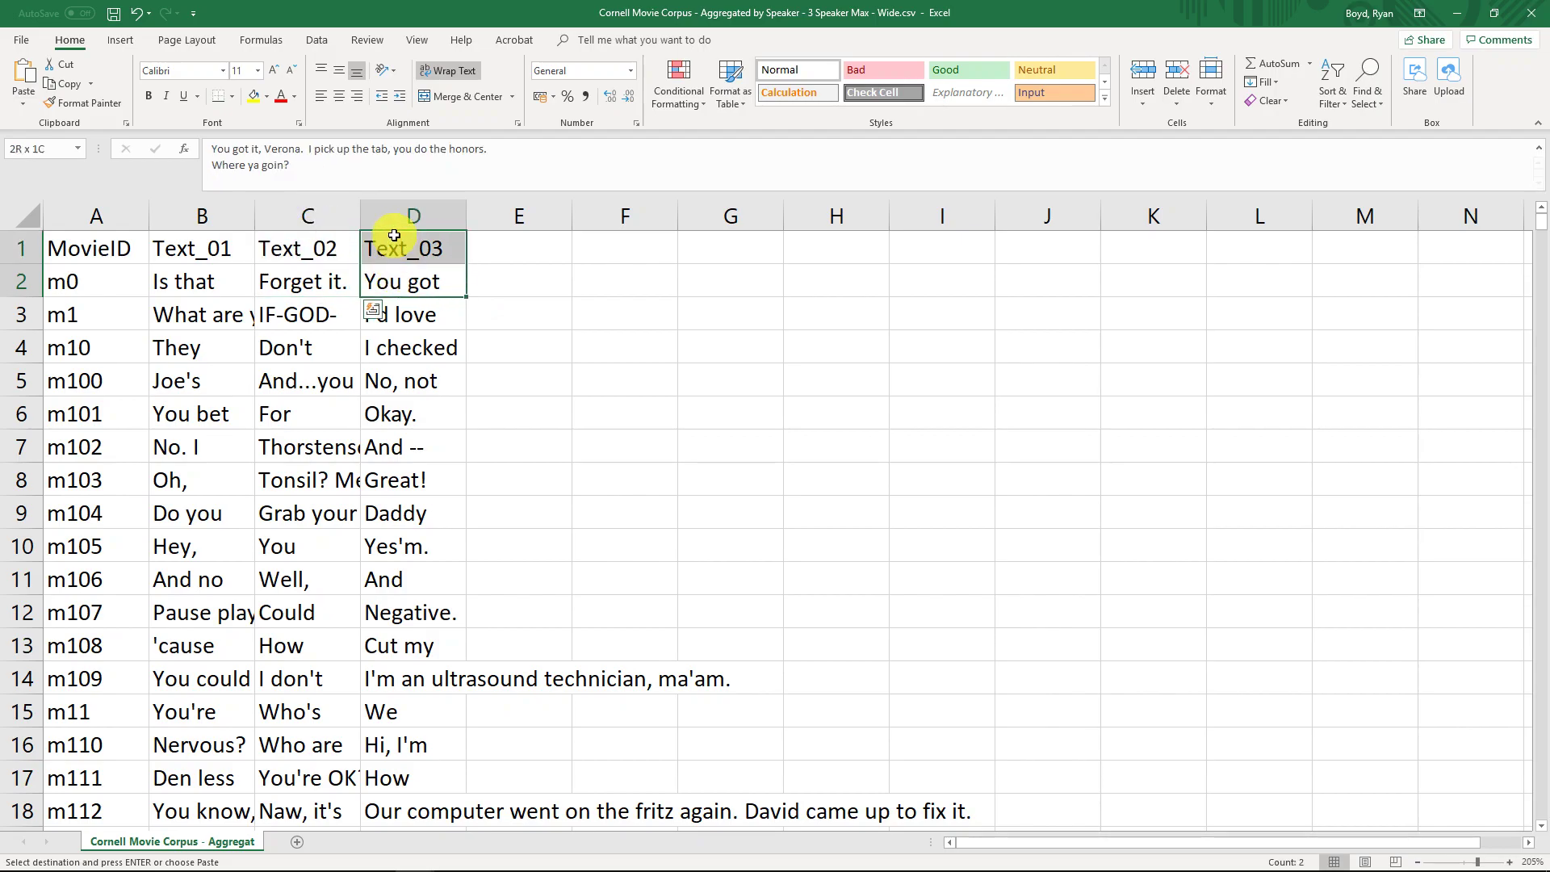
left_click(158, 284)
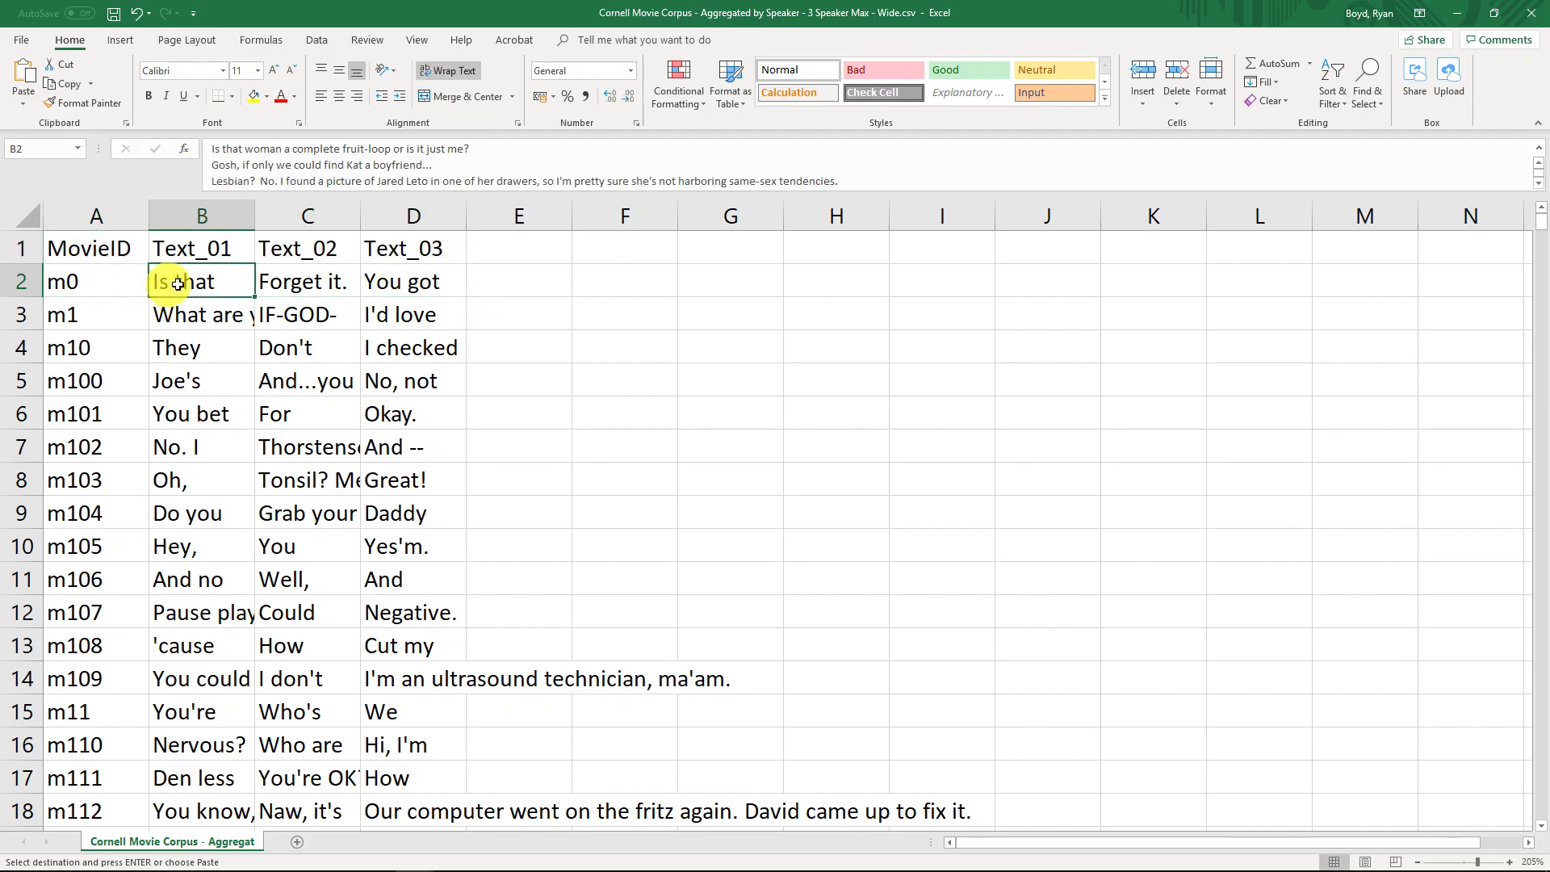
left_click(319, 278)
left_click(400, 272)
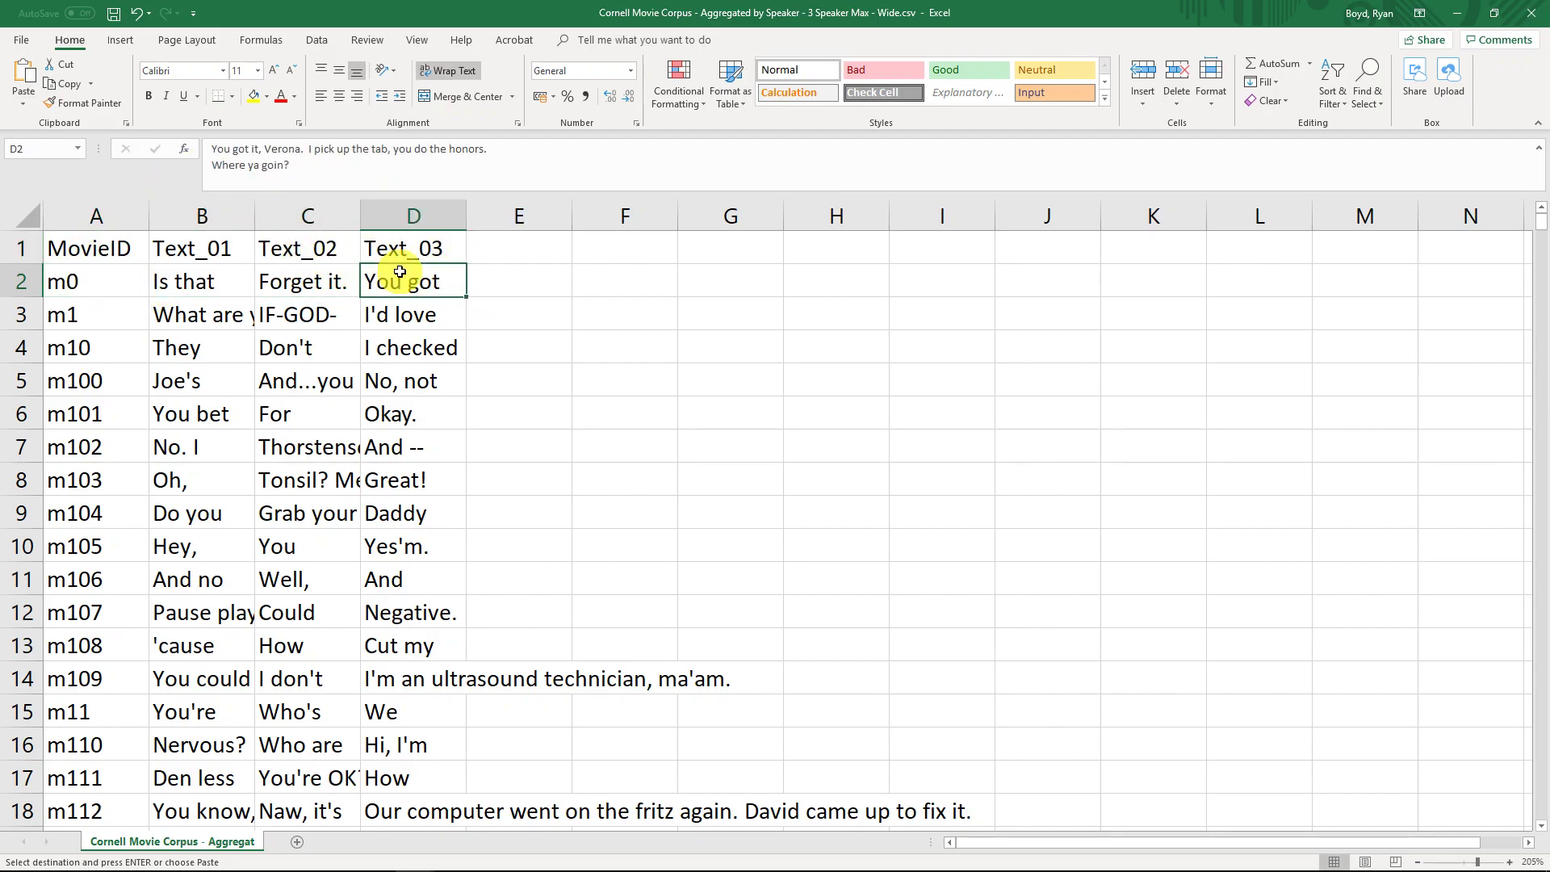
Move the wide CSV's window aside, switch to BUTTER and read the description of the Read Text from CSV plugin
double_click(411, 15)
left_click_drag(413, 28, 1549, 210)
left_click(774, 86)
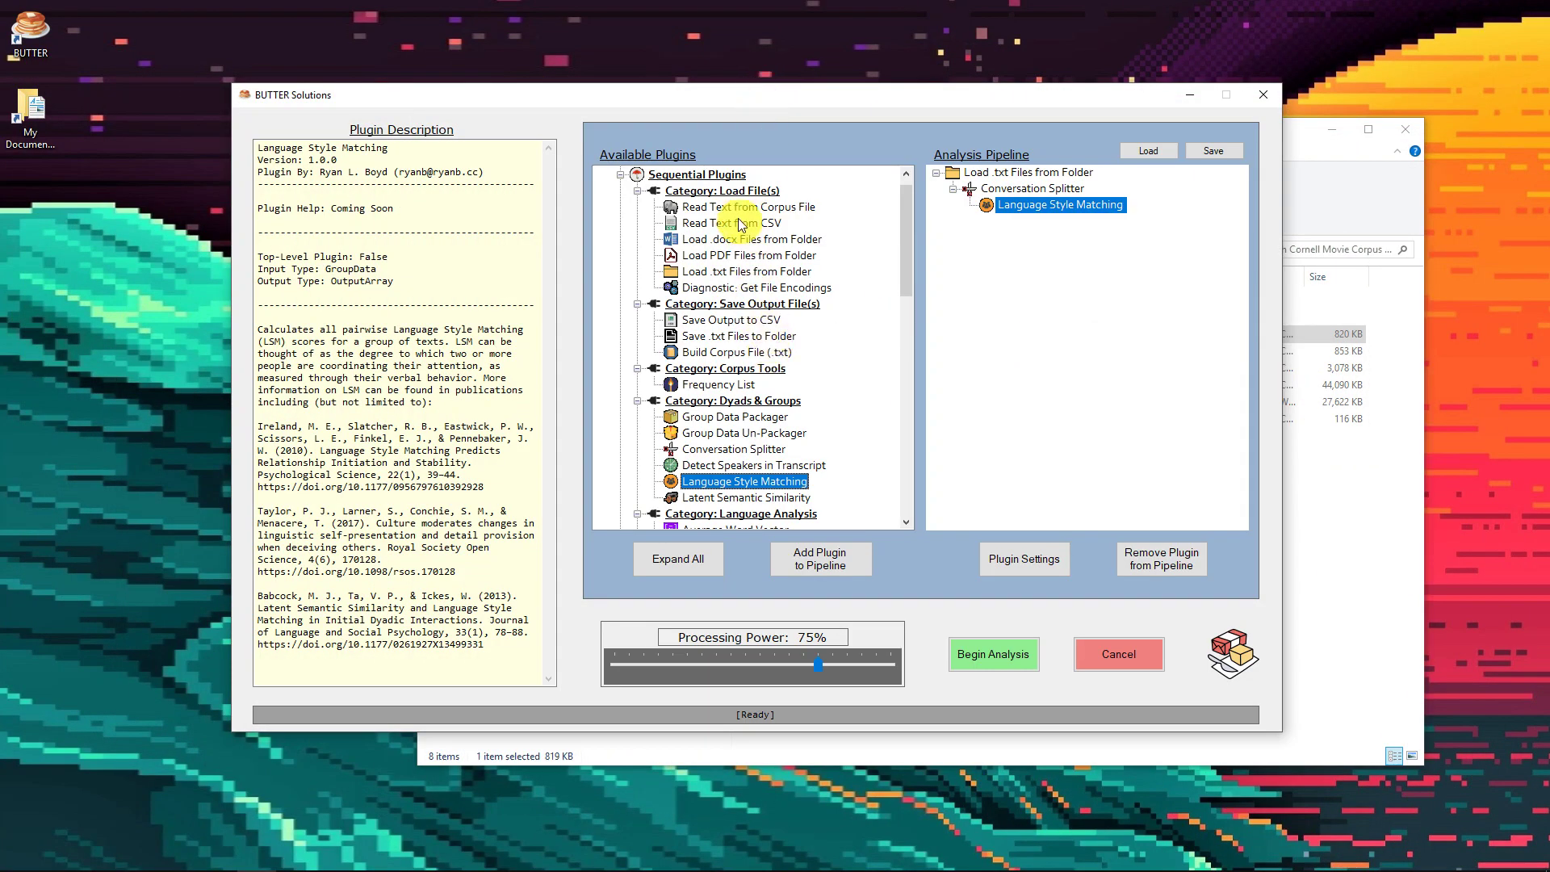
left_click(713, 225)
mouse_move(1548, 206)
left_mouse_down()
mouse_move(1305, 59)
mouse_move(1024, 152)
mouse_move(1210, 121)
mouse_move(1549, 194)
left_mouse_up()
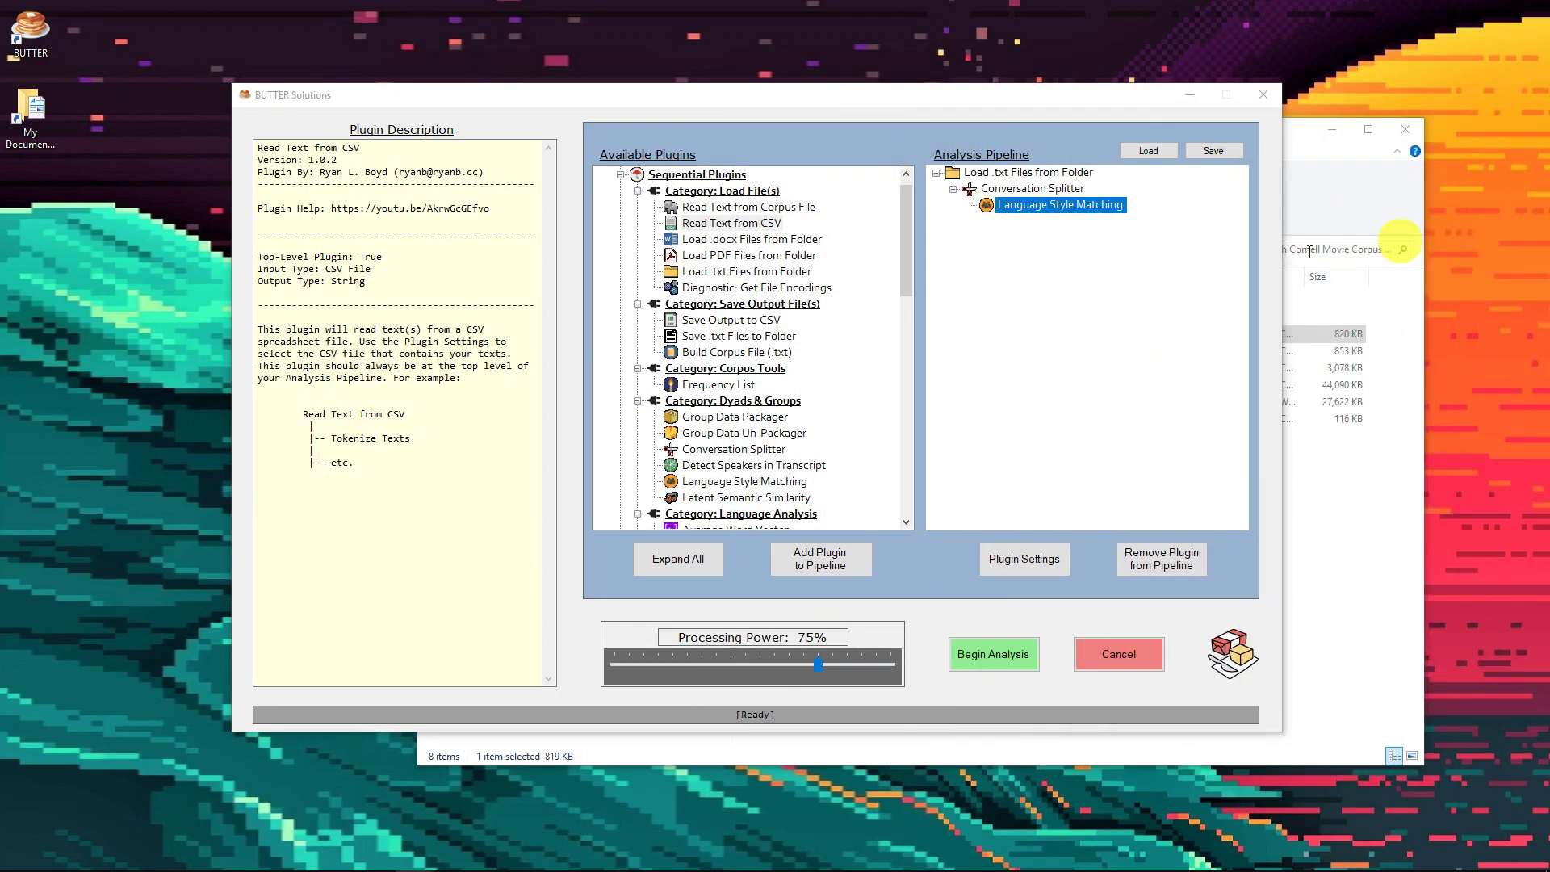
Read the Group Data Packager's description and compare it with movie m0's row of texts in the wide CSV
left_click(745, 418)
left_click_drag(1549, 113, 854, 135)
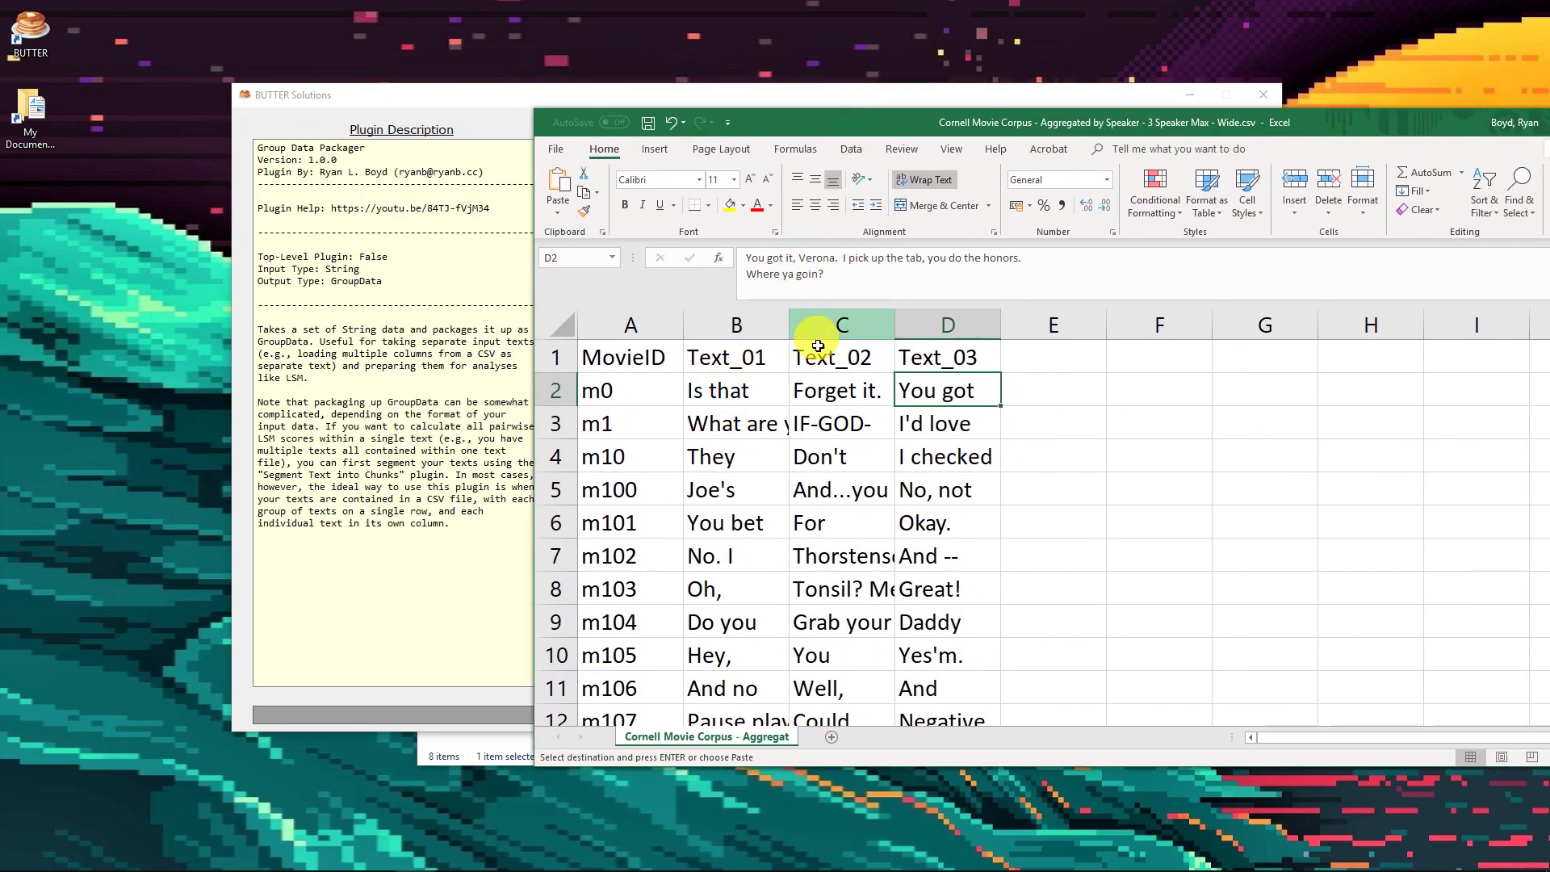
left_click(711, 386)
left_click(817, 390)
left_click(928, 391)
left_click_drag(642, 391, 908, 385)
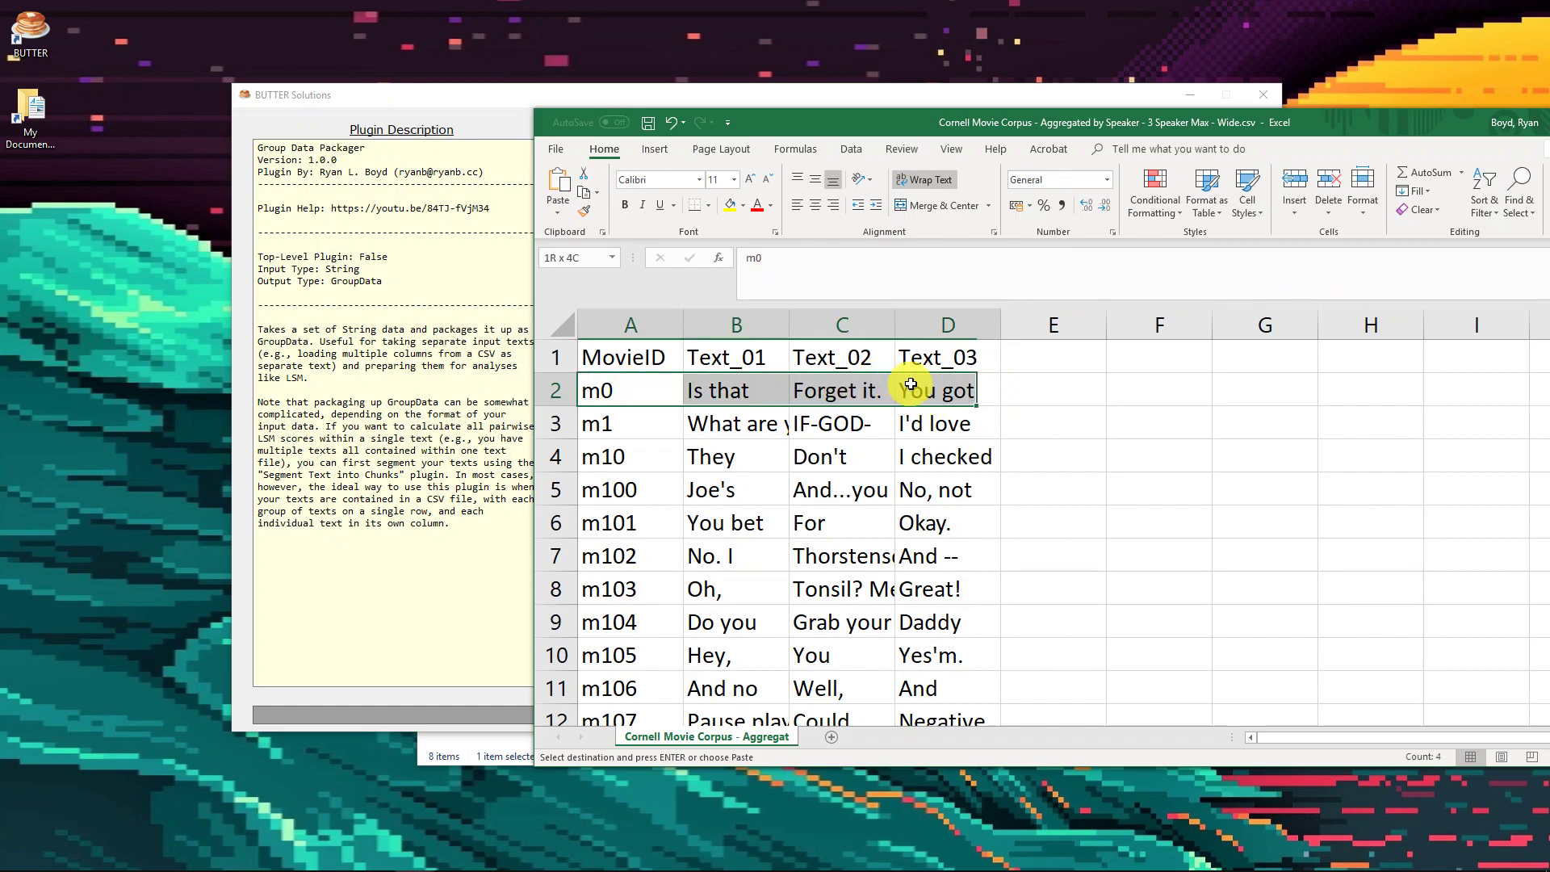
left_click_drag(986, 128, 1549, 161)
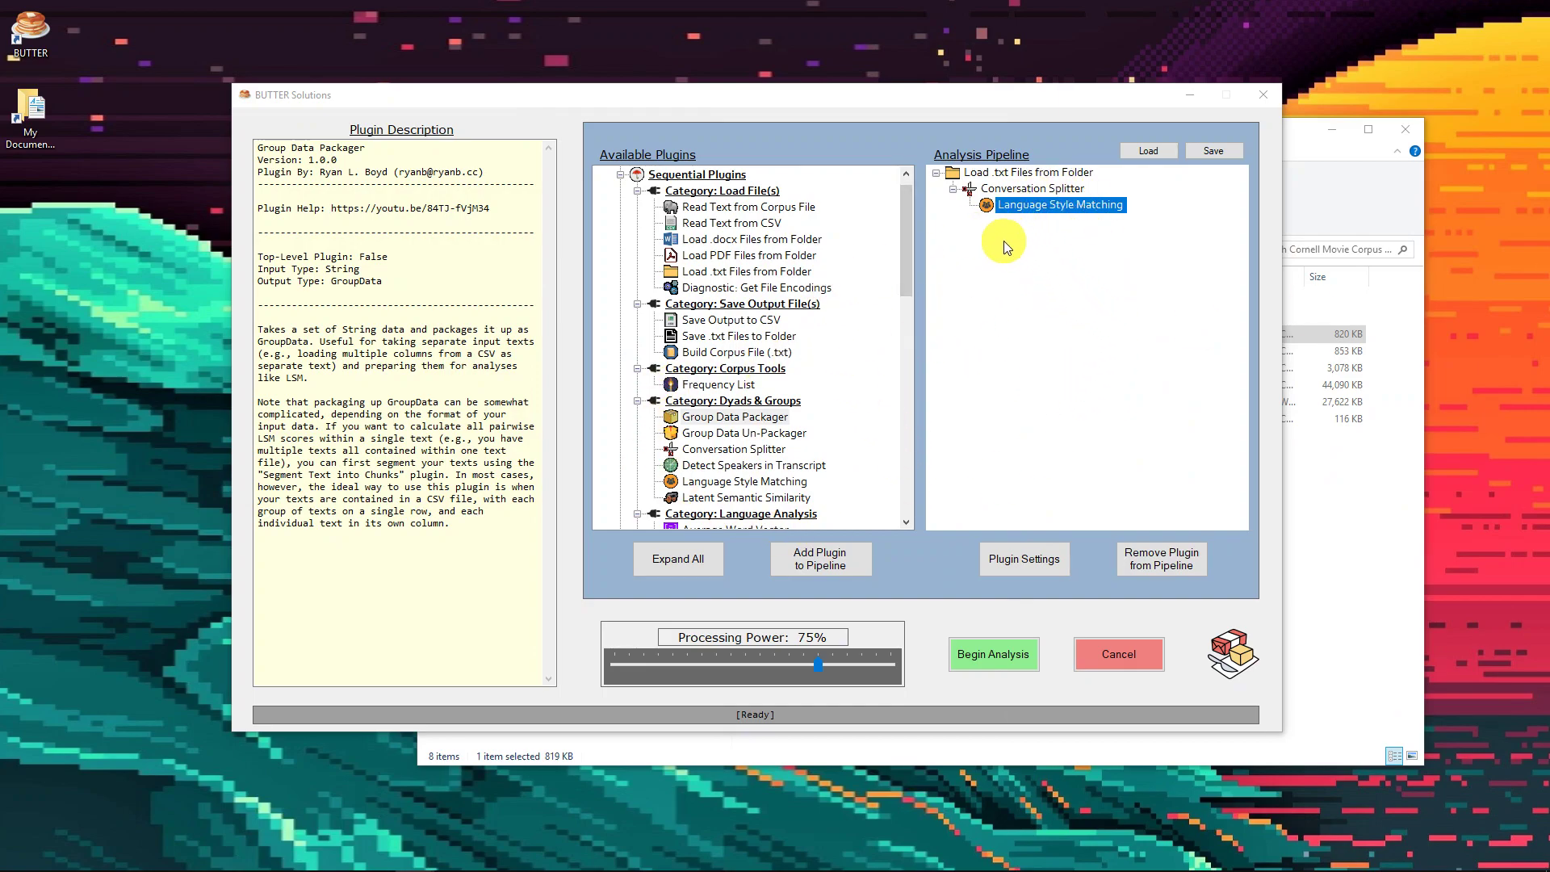
Review the Group Data Packager and each pipeline plugin: Load .txt Files from Folder, Conversation Splitter and Language Style Matching
left_click(734, 418)
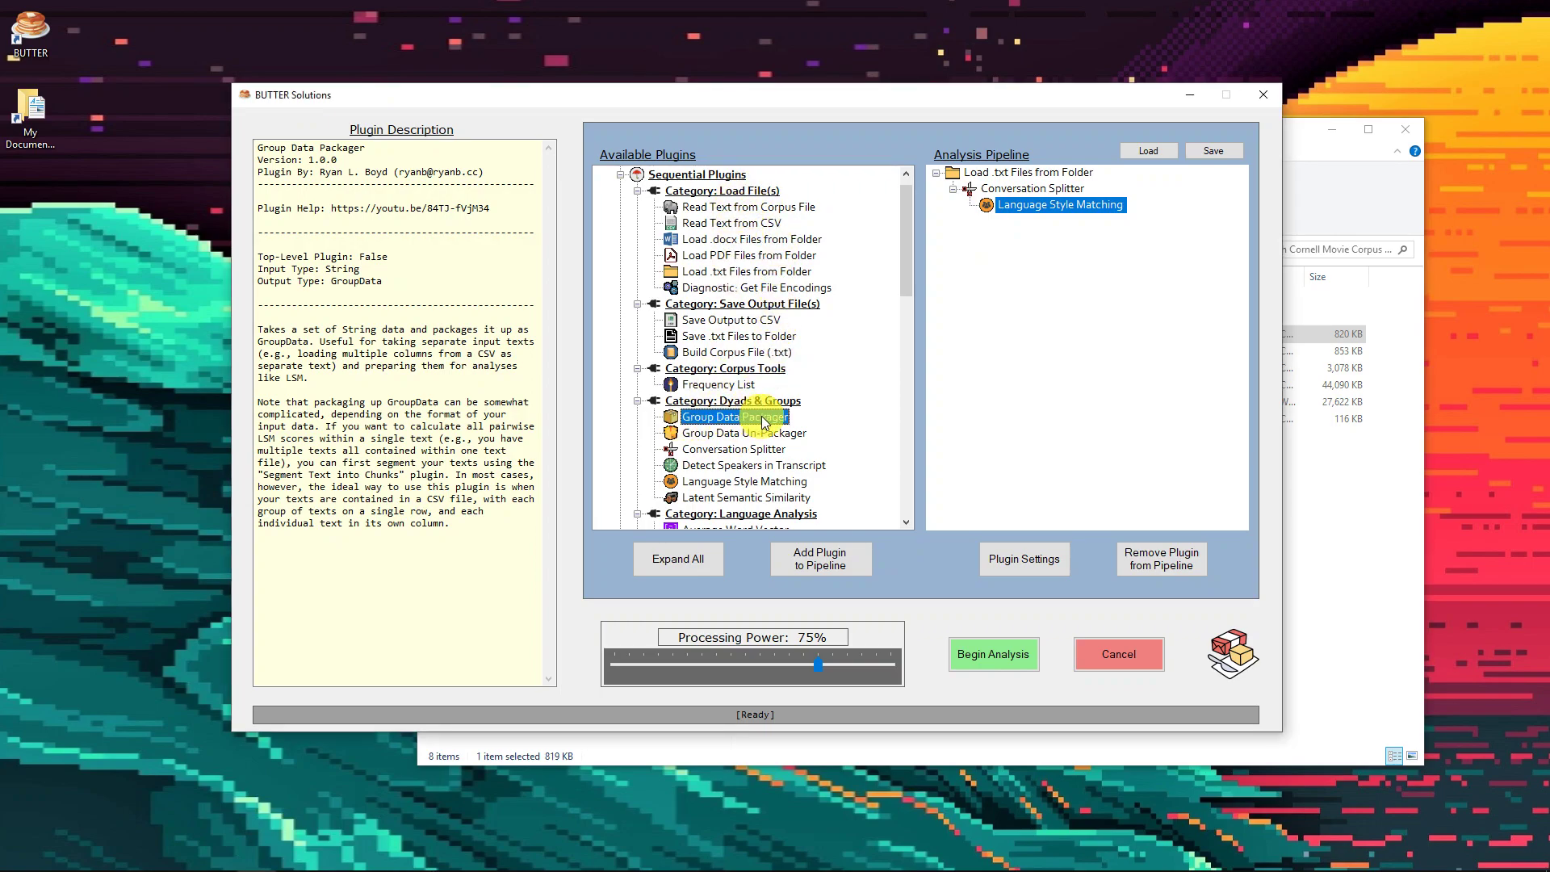
left_click(1049, 206)
left_click(1018, 177)
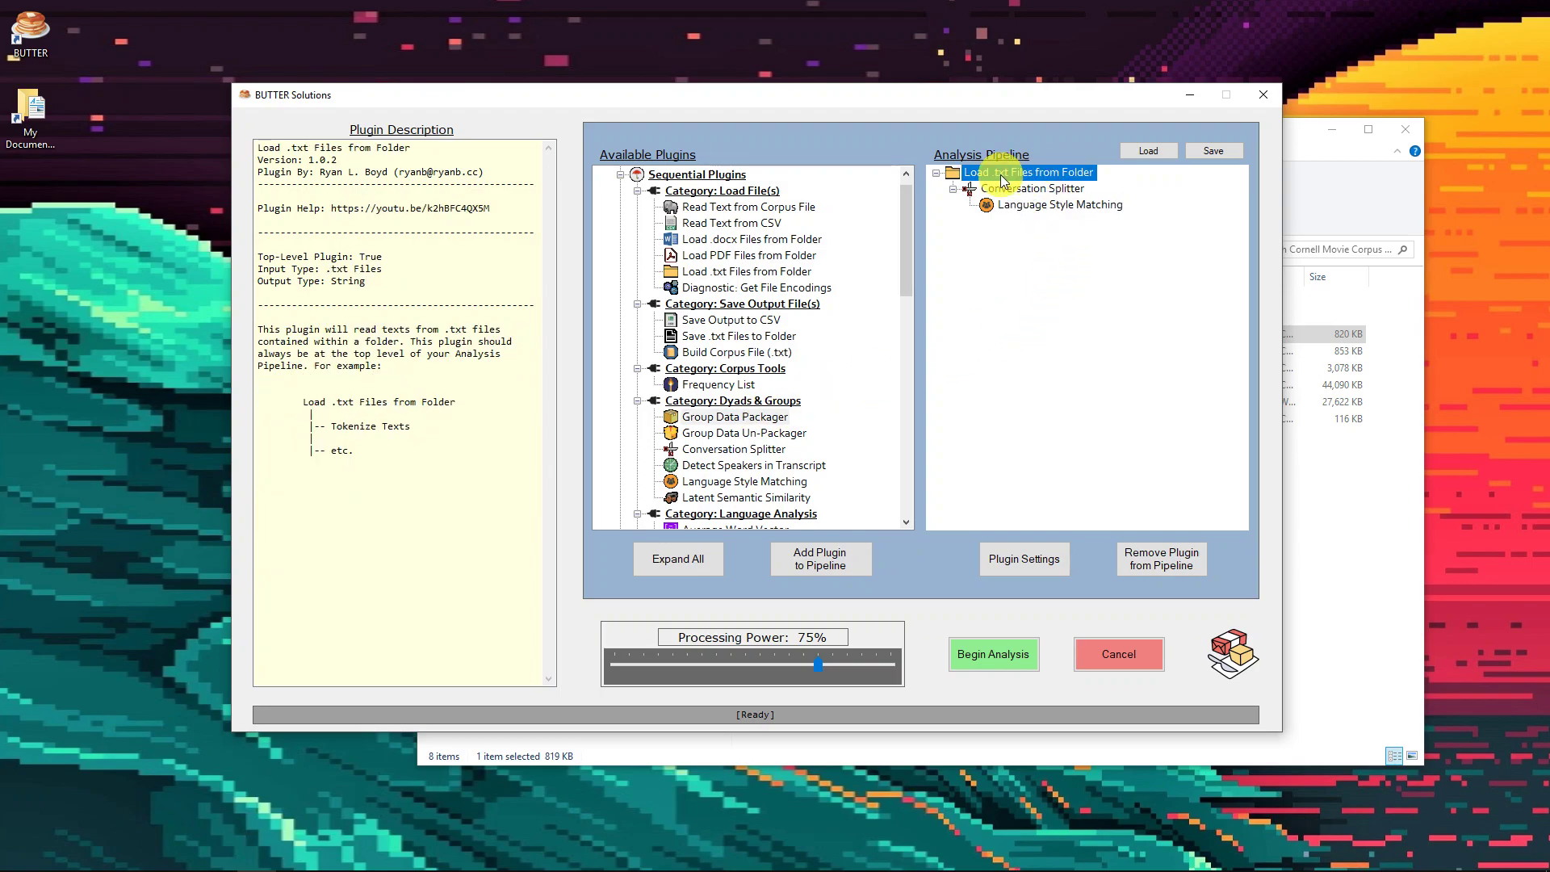
left_click(1008, 192)
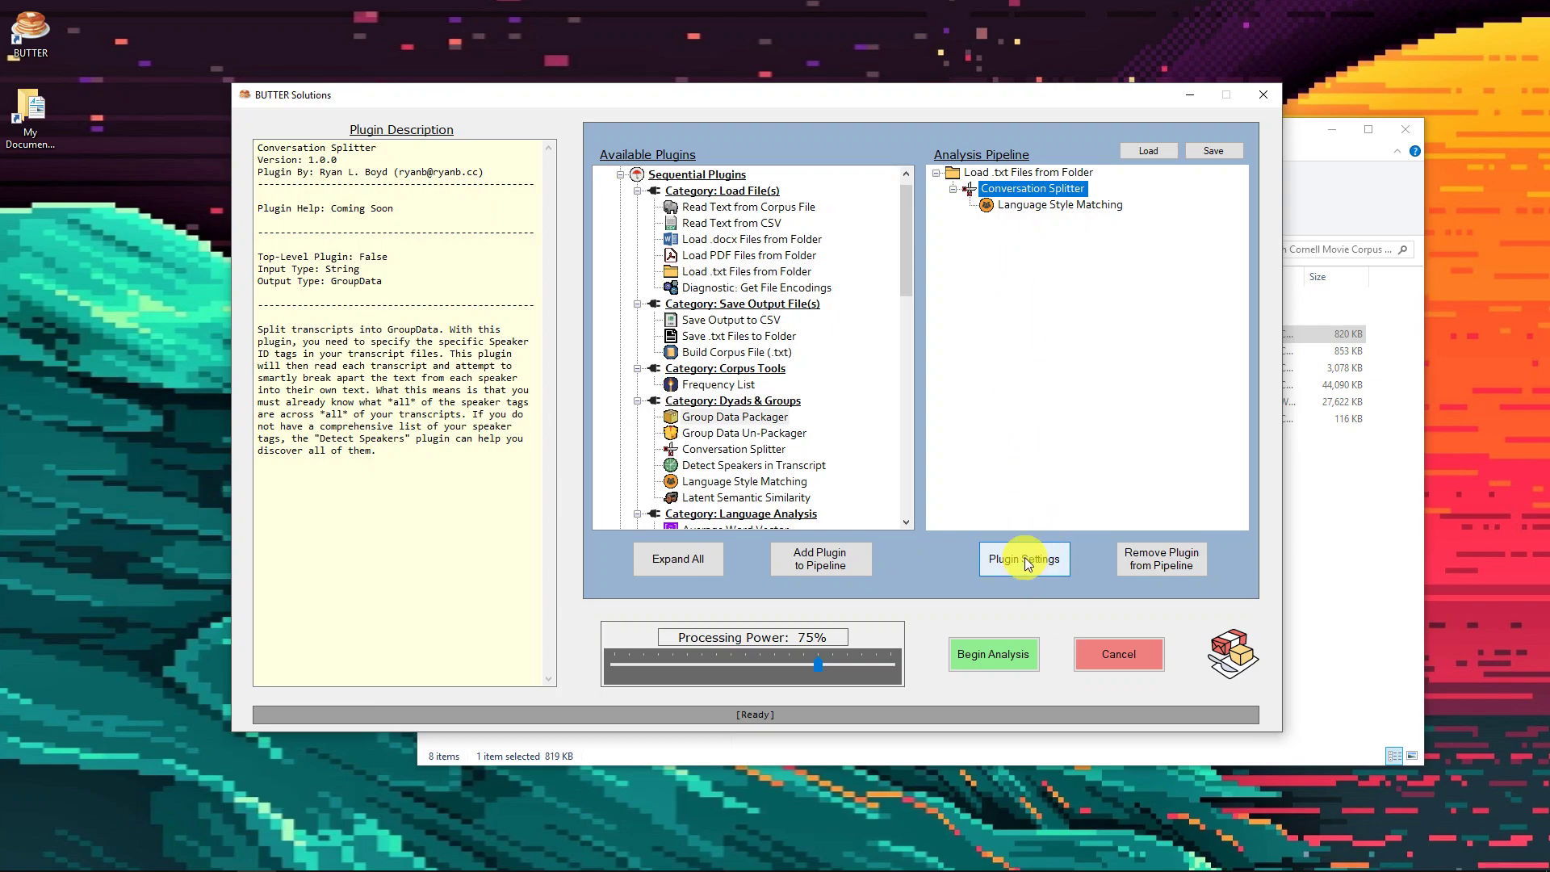
left_click(1016, 207)
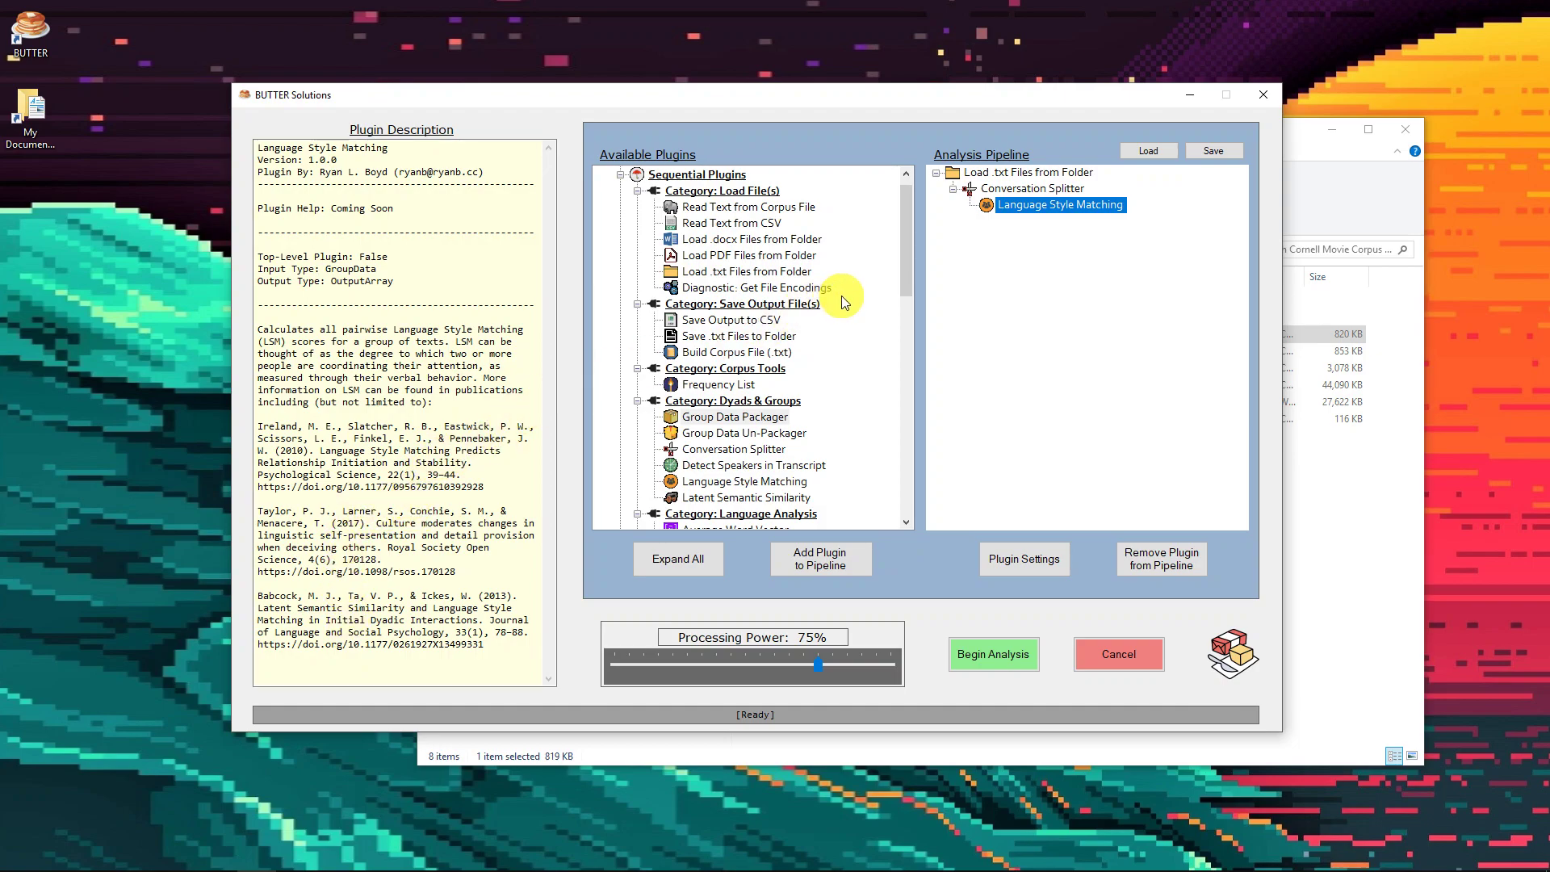
Add Save Output to CSV beneath Language Style Matching in the pipeline, and minimise the corpus folder window
left_click_drag(907, 263, 908, 276)
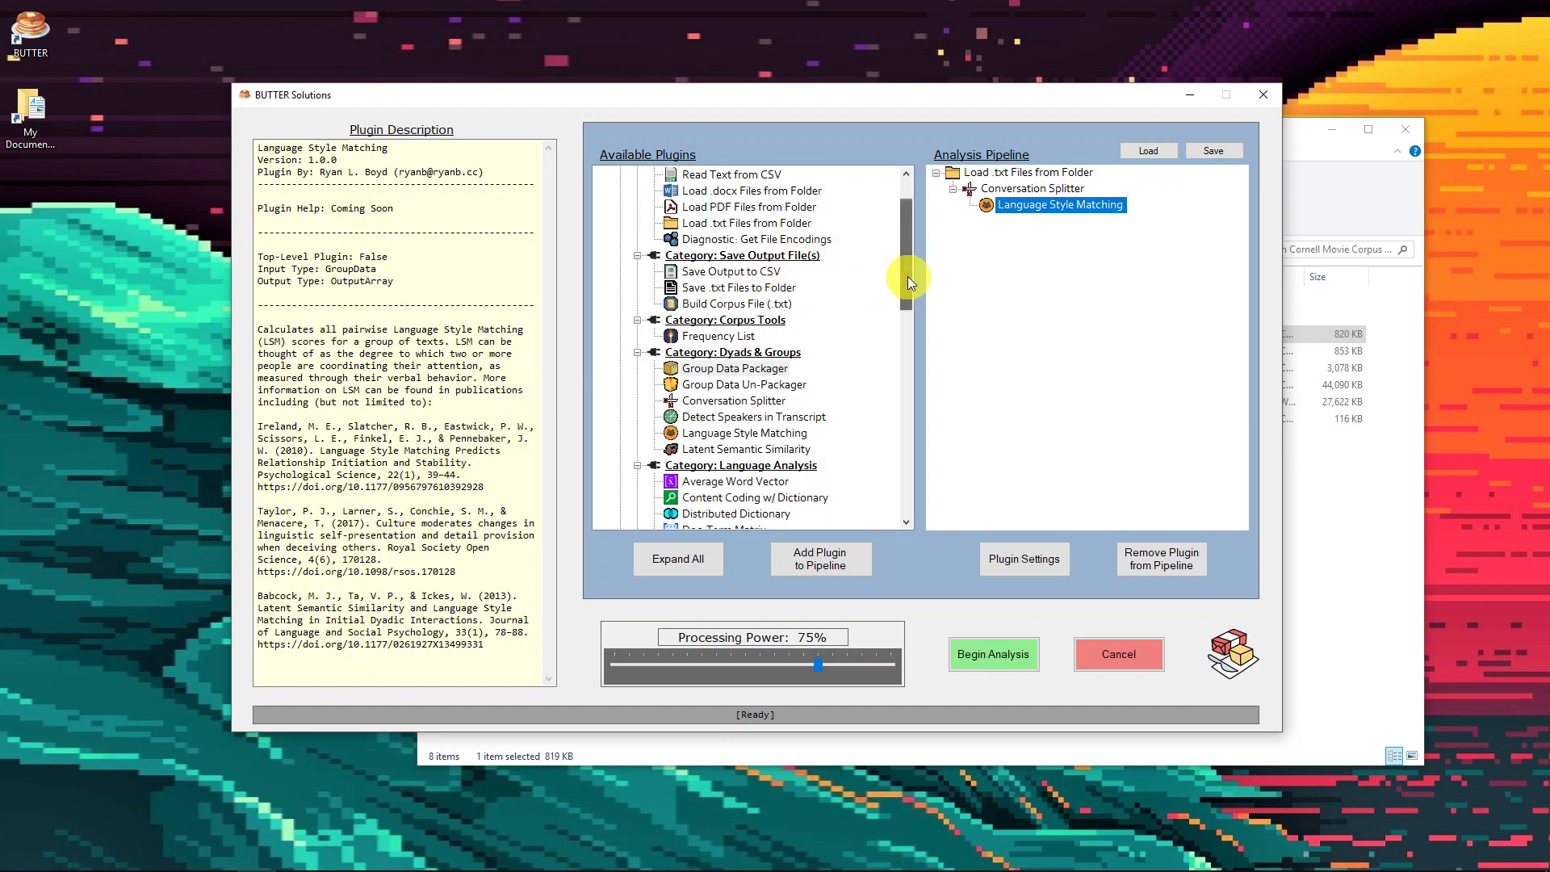
left_click(753, 274)
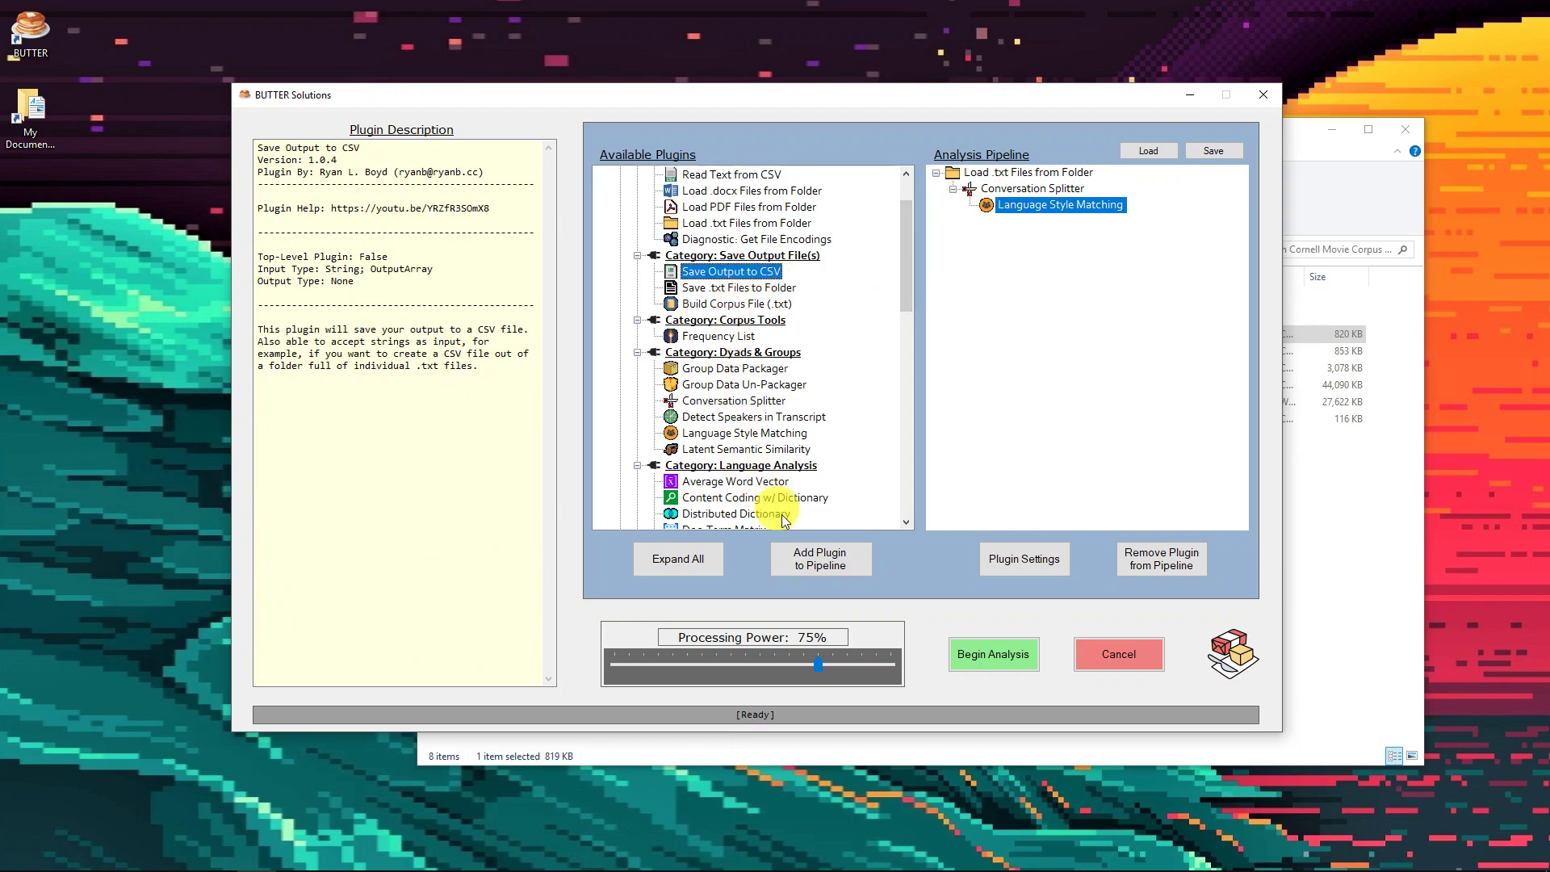
left_click(809, 562)
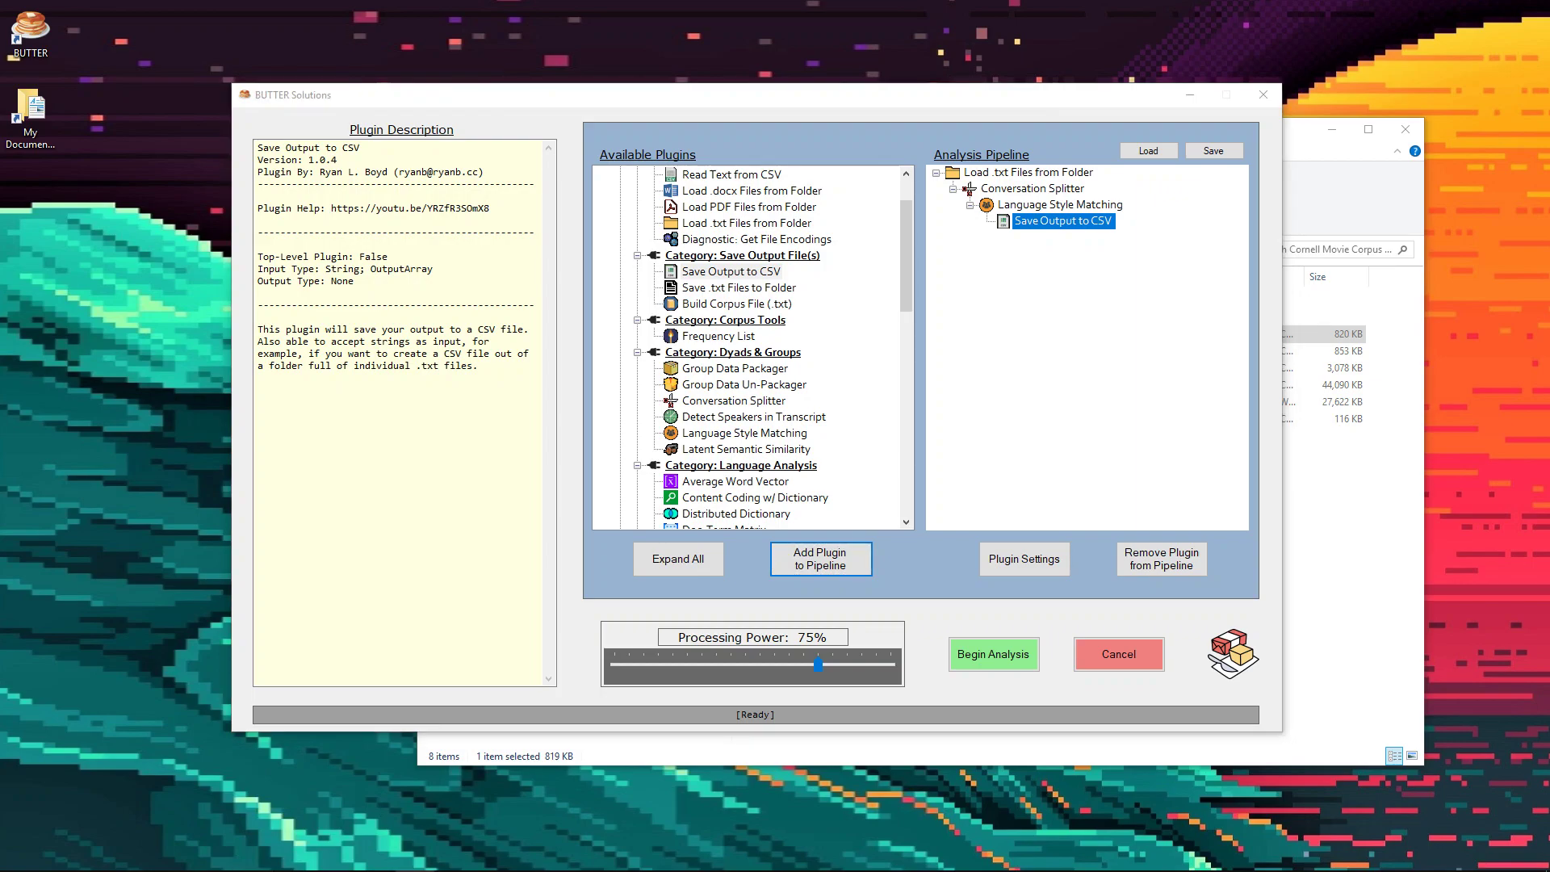
mouse_move(126, 870)
left_click(182, 856)
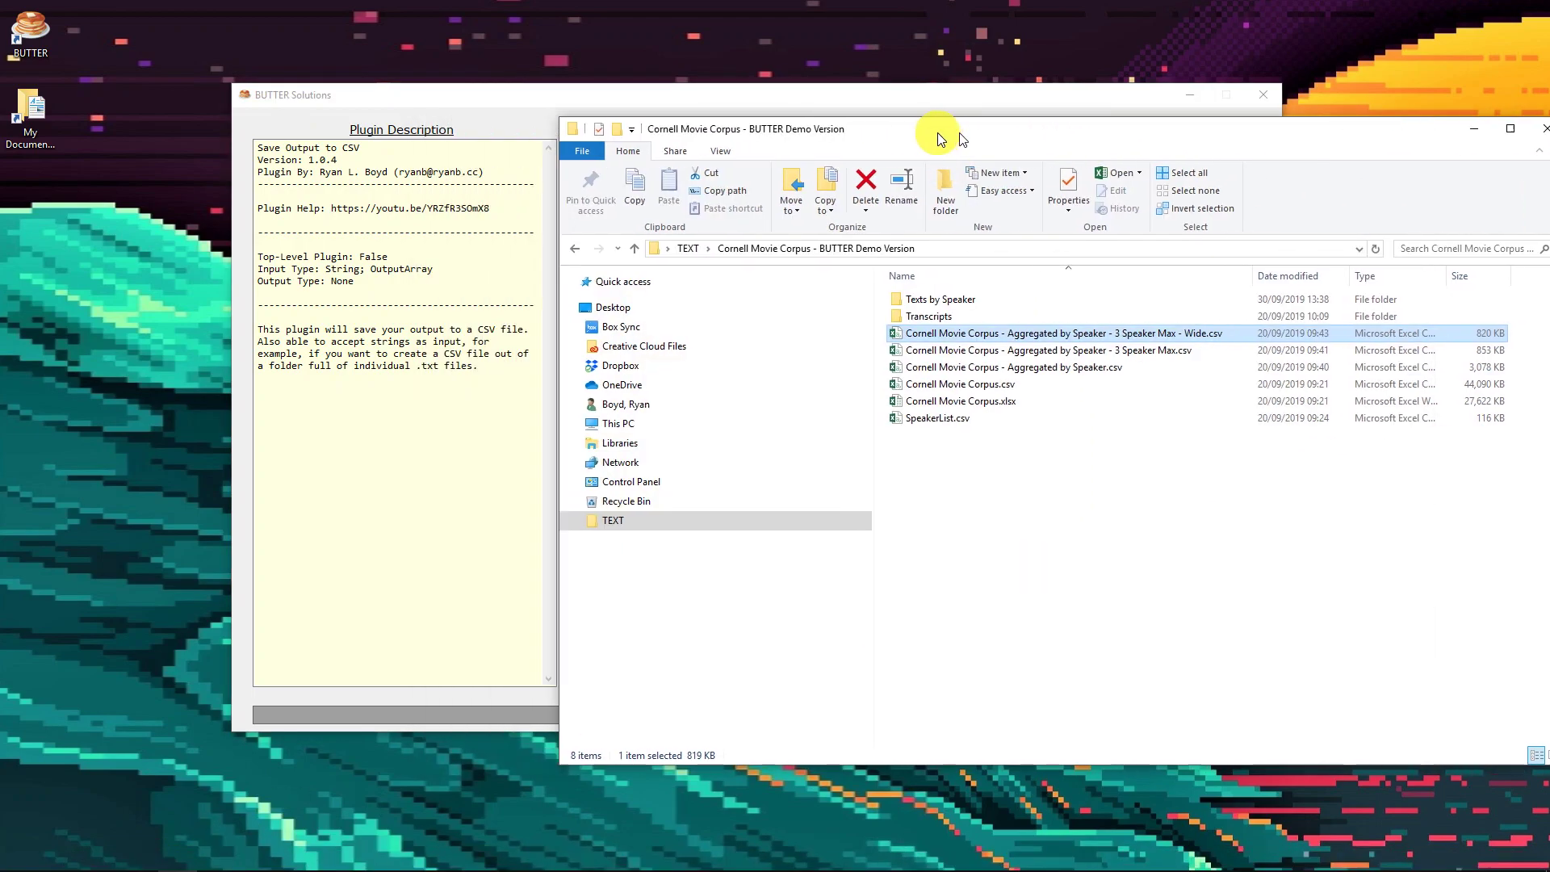
left_click(1332, 129)
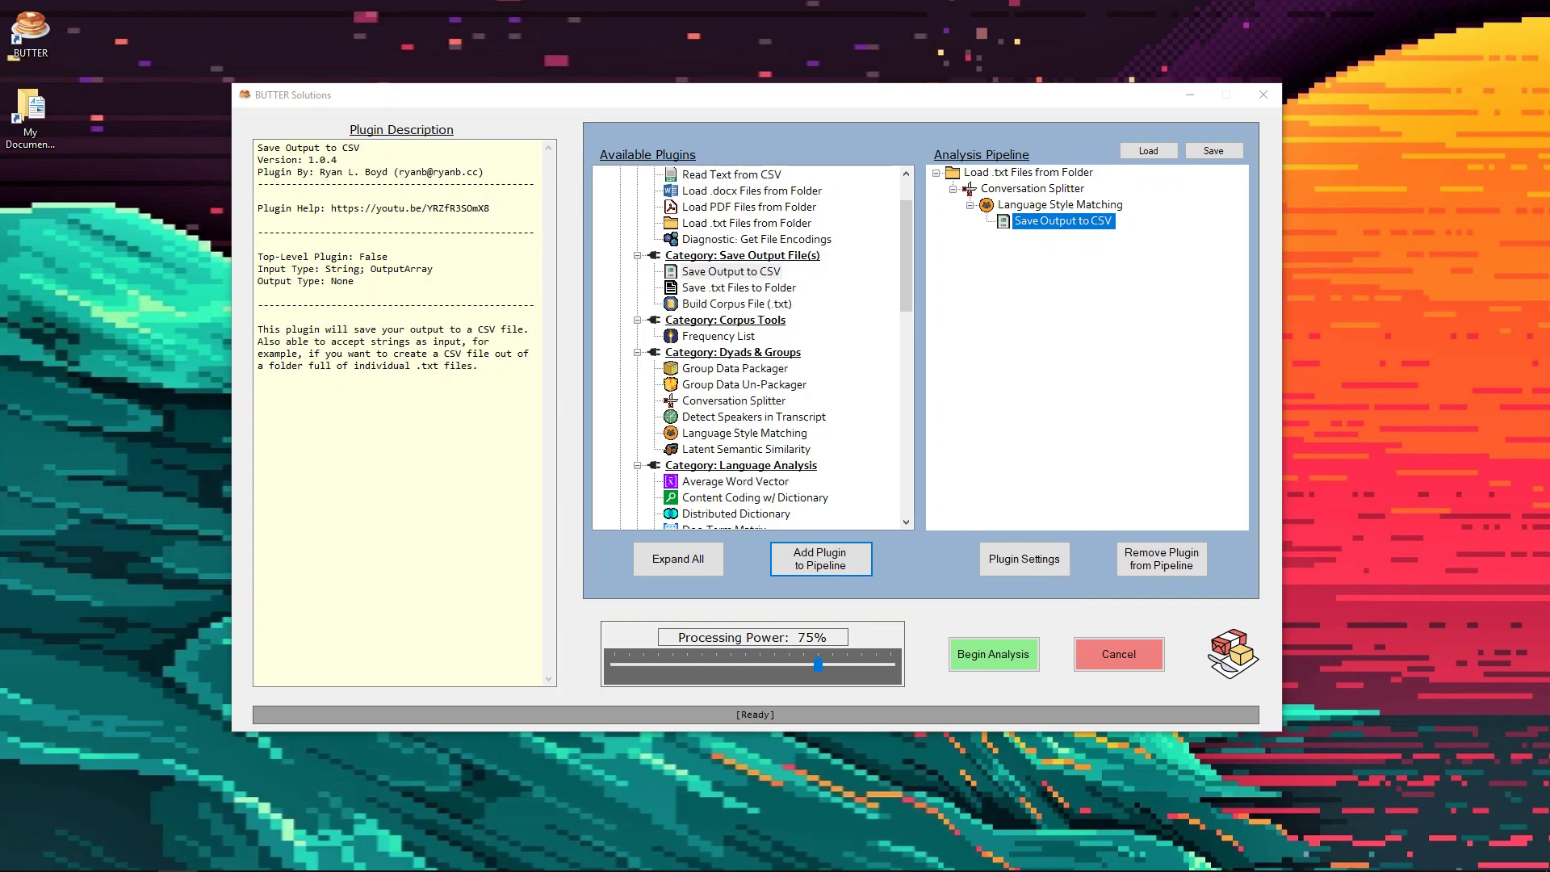
Set Save Output to CSV's output file to BUTTER-CSVOutput-lsm.csv in the TEXT folder, and start the analysis
left_click(1020, 218)
left_click(1041, 561)
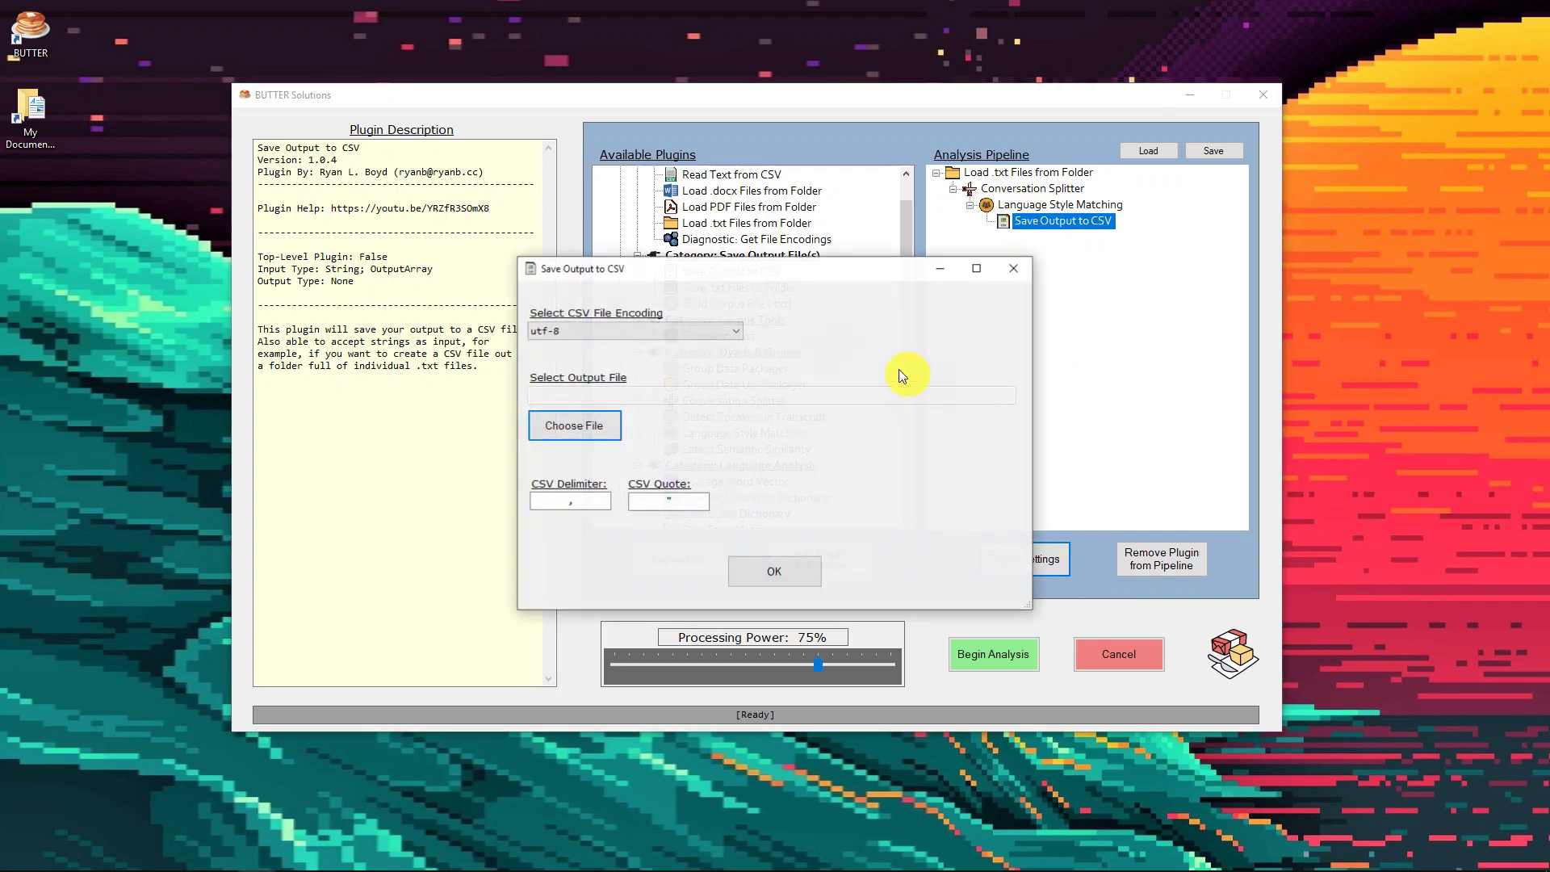
left_click(573, 423)
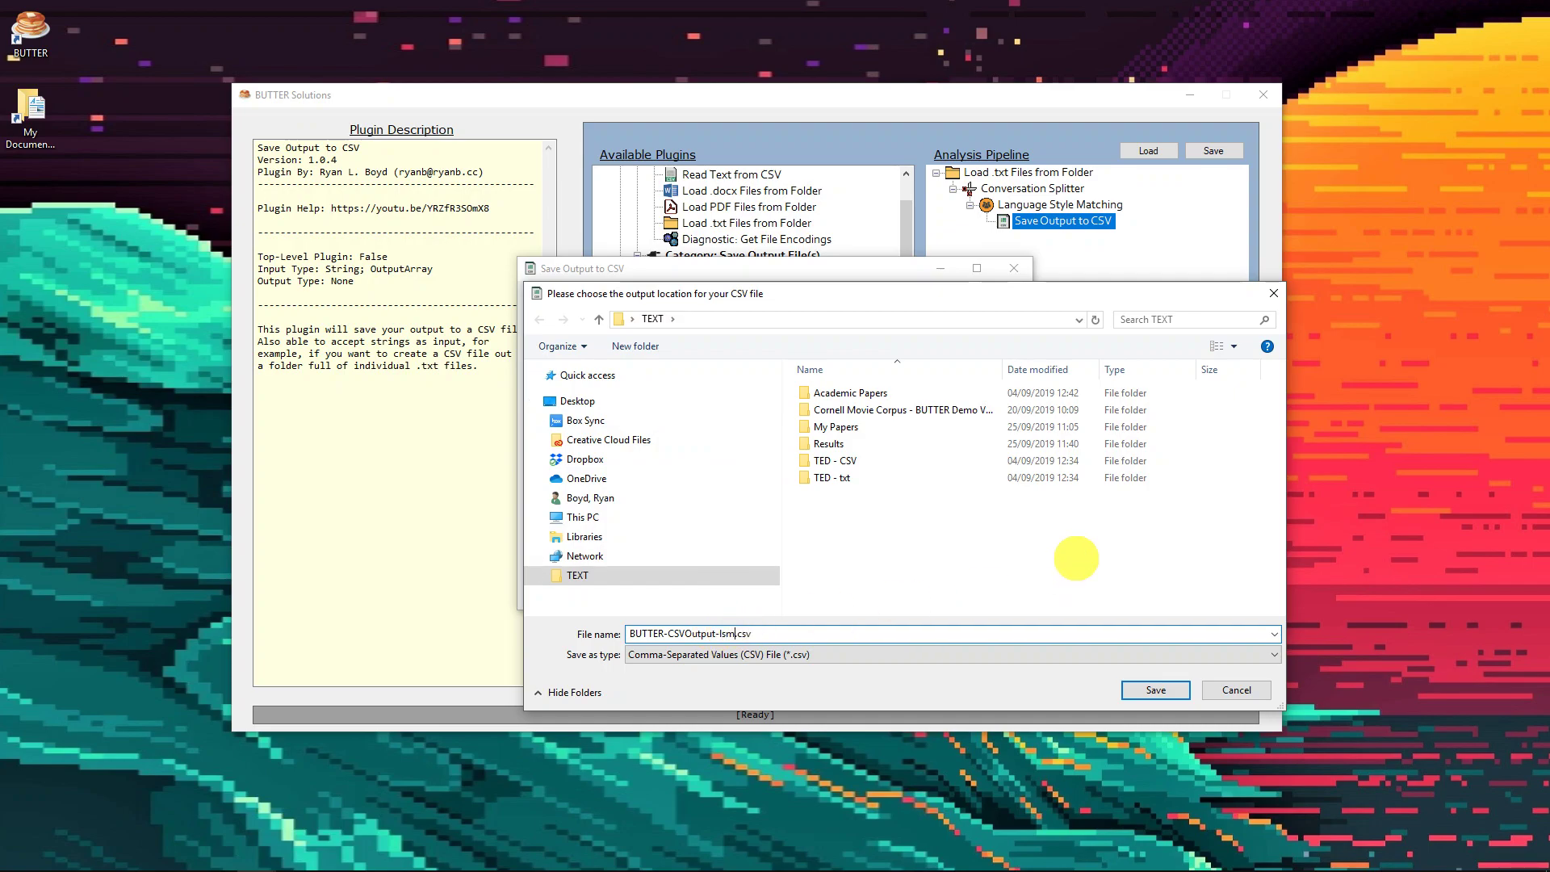
key("Return")
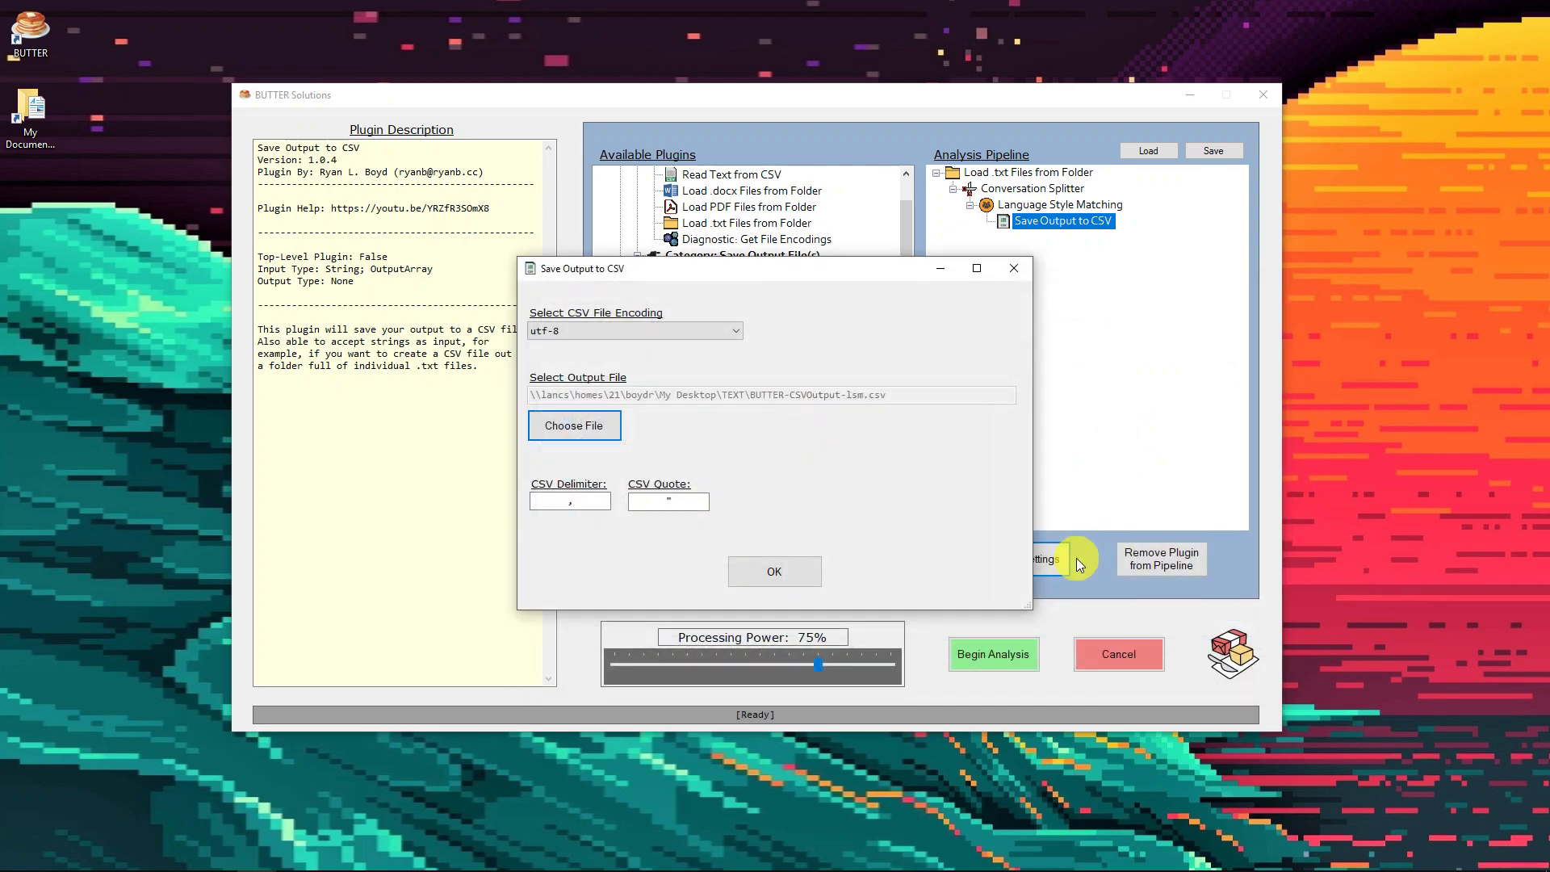
left_click(767, 578)
left_click(985, 655)
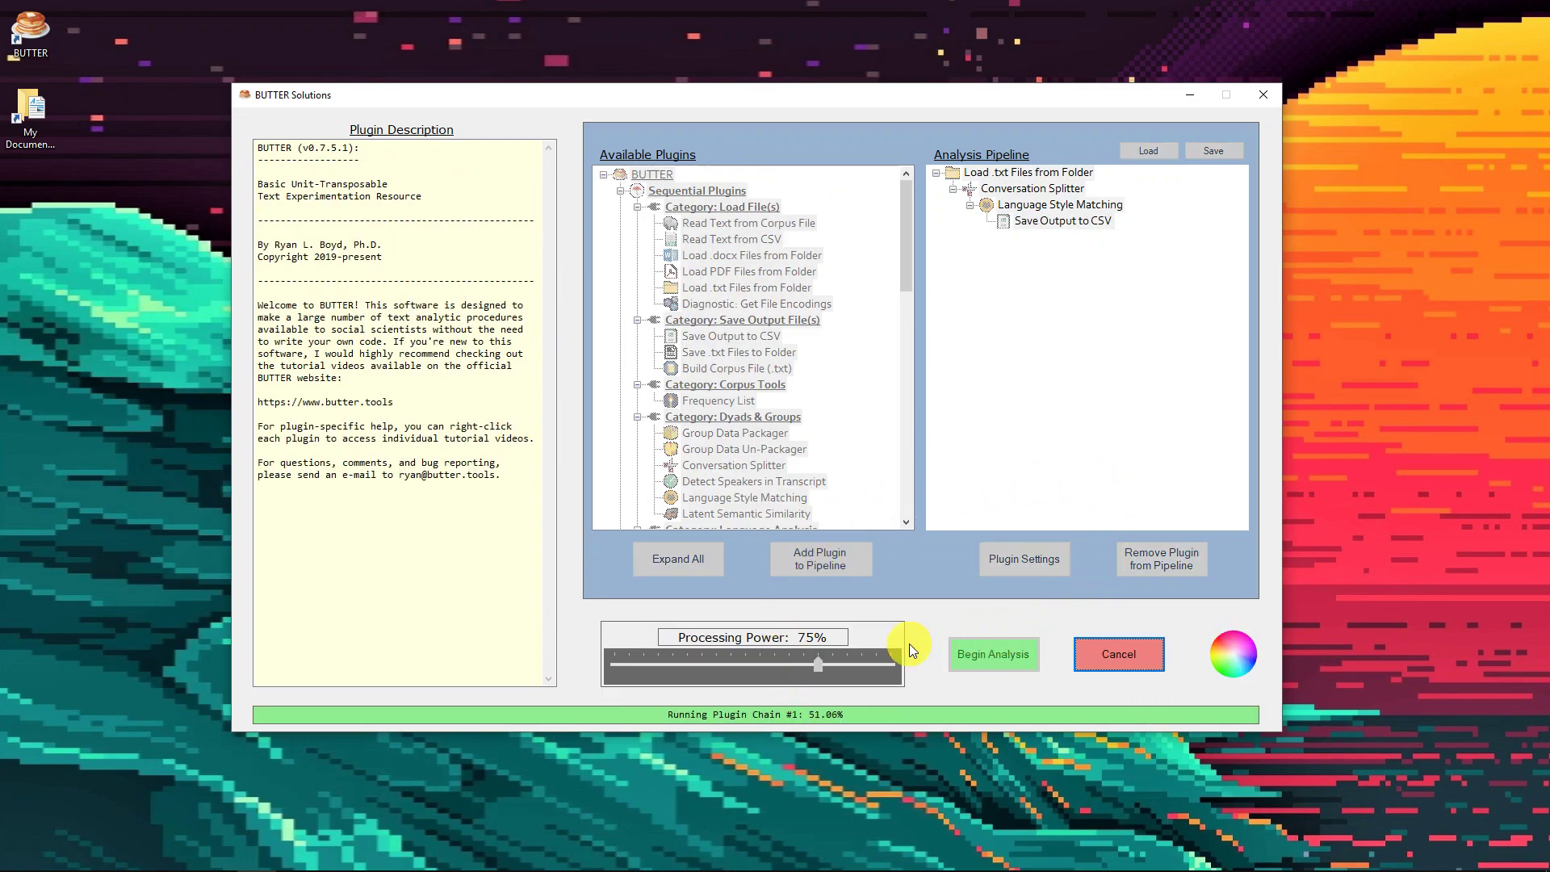
Open BUTTER-CSVOutput-lsm.csv from the TEXT folder in Excel and maximise its window
left_click_drag(1549, 152, 739, 139)
left_click(883, 500)
left_click(709, 410)
double_click(711, 407)
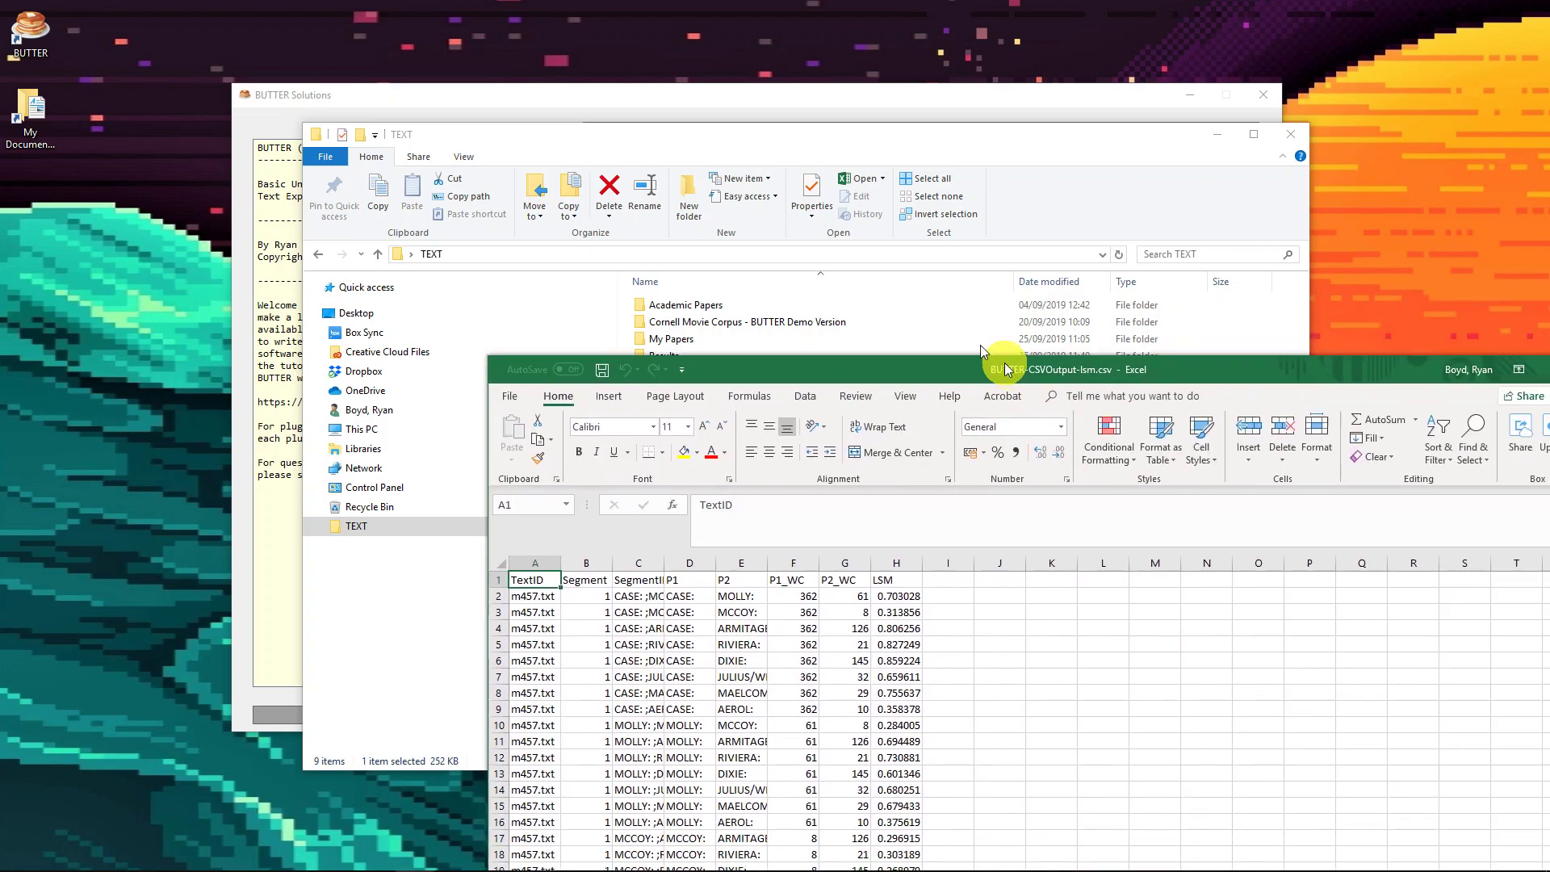
double_click(1004, 360)
scroll(96, 282, "up", 3, "ctrl")
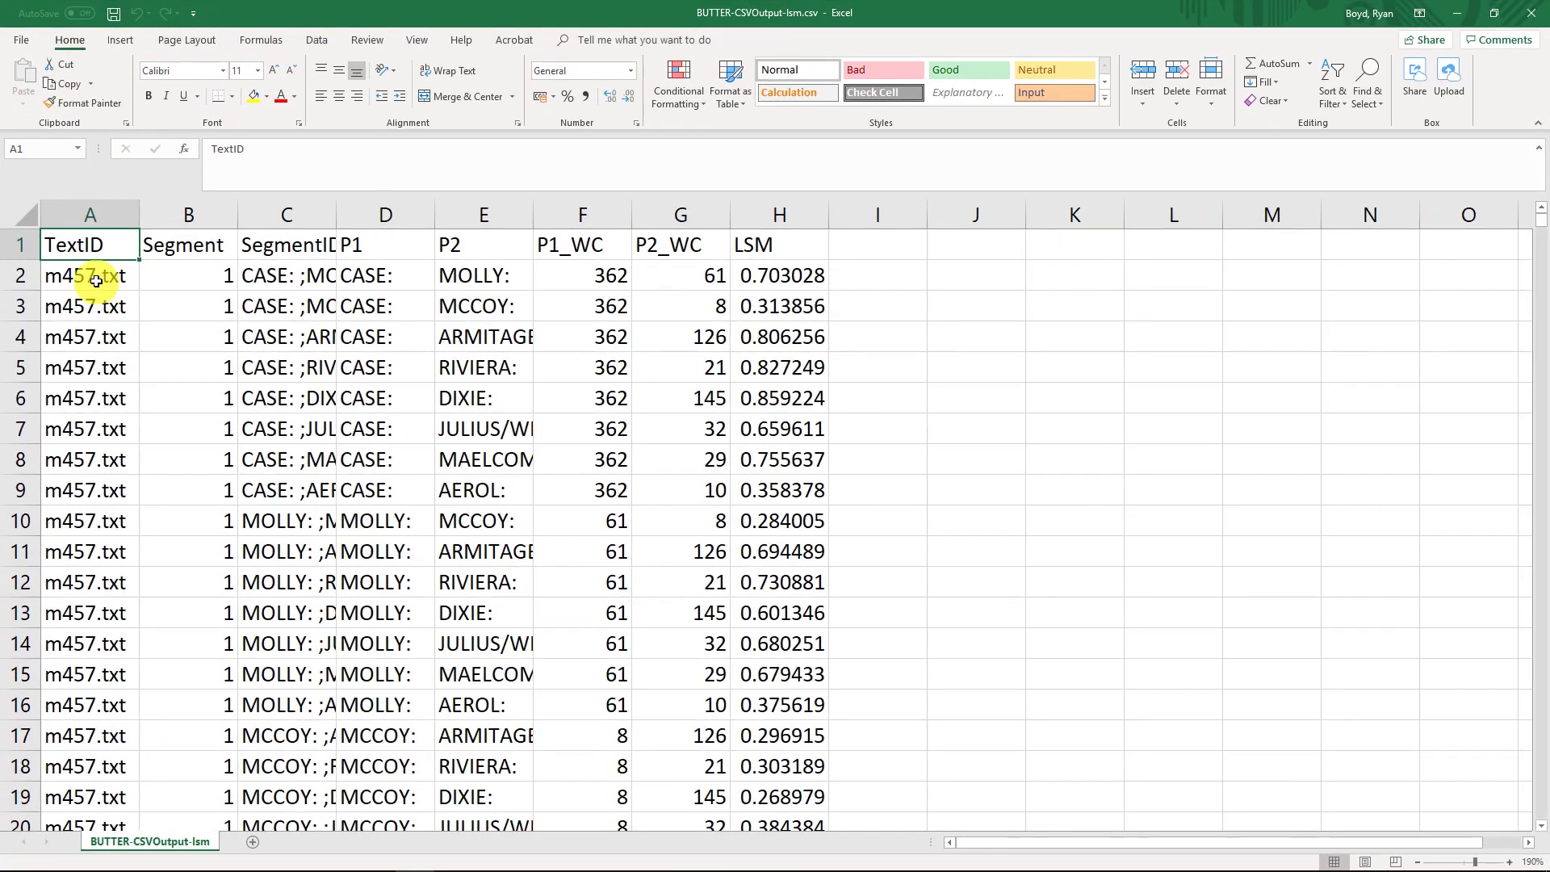
Sort the Language Style Matching results by TextID in ascending order
left_click(96, 276)
left_click(316, 42)
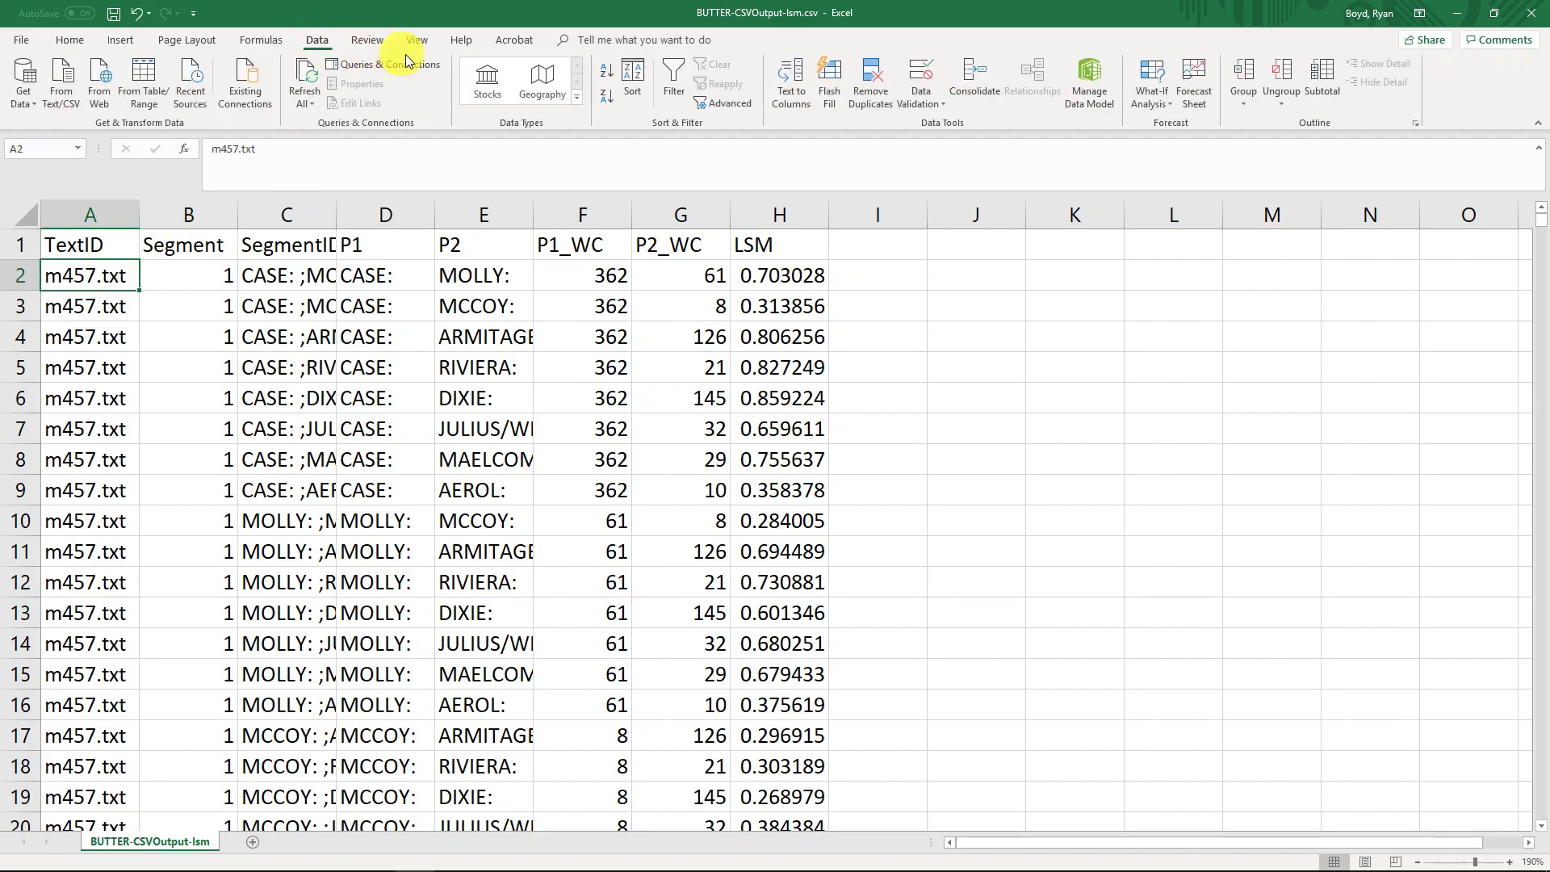
left_click(608, 71)
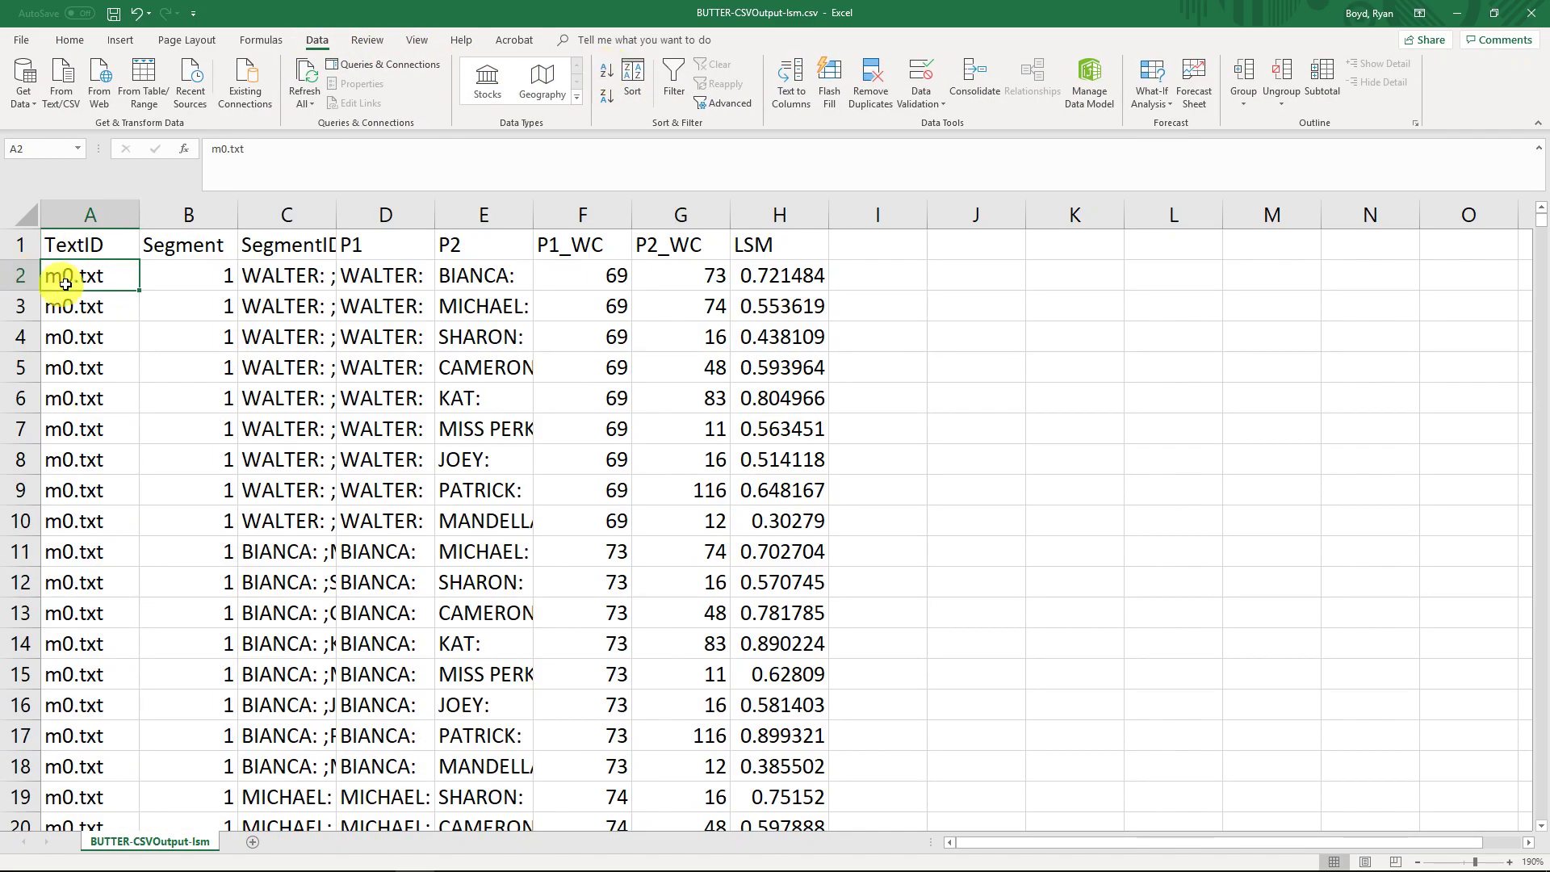
Autofit the SegmentID, P1 and P2 columns so their full contents fit
left_click_drag(318, 212, 465, 211)
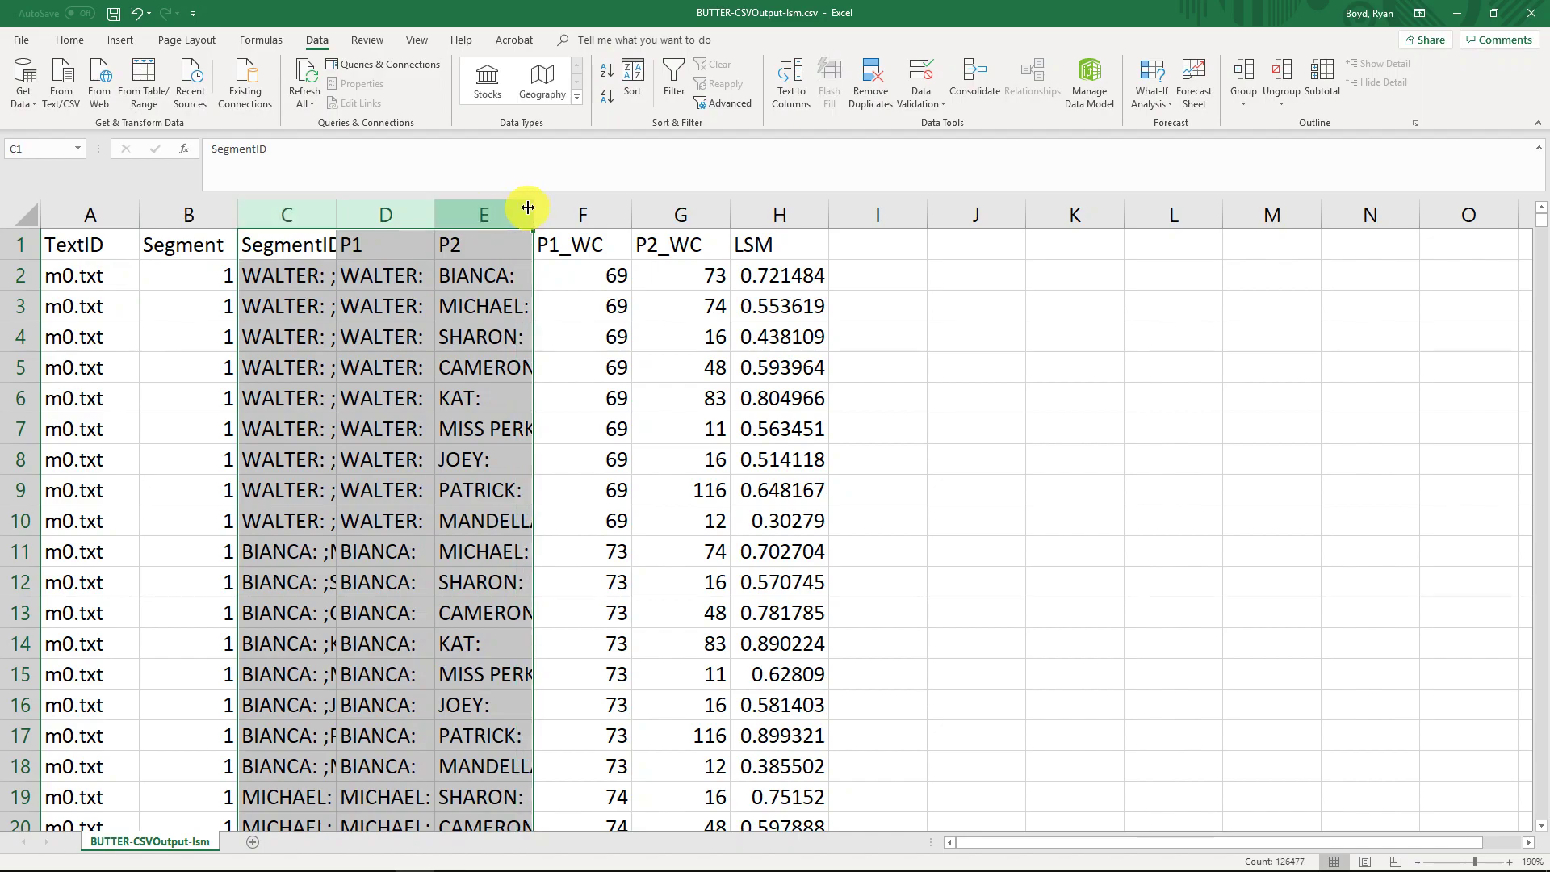
double_click(531, 208)
left_click(728, 301)
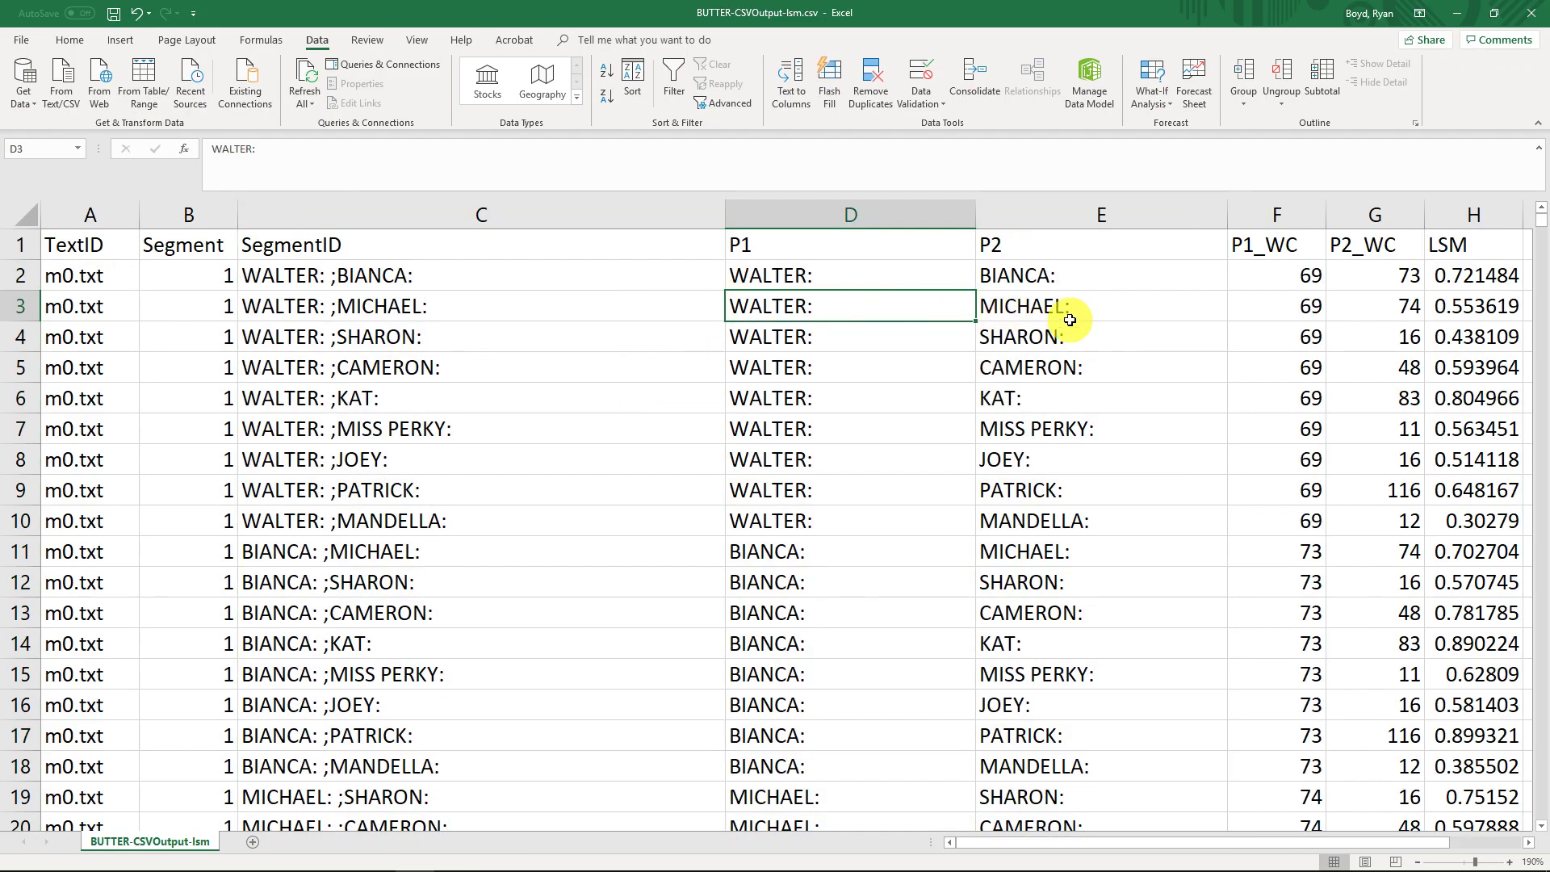
Examine the TextID, SegmentID, P1 and P2 columns for the m0.txt conversation rows
left_click_drag(113, 272, 83, 795)
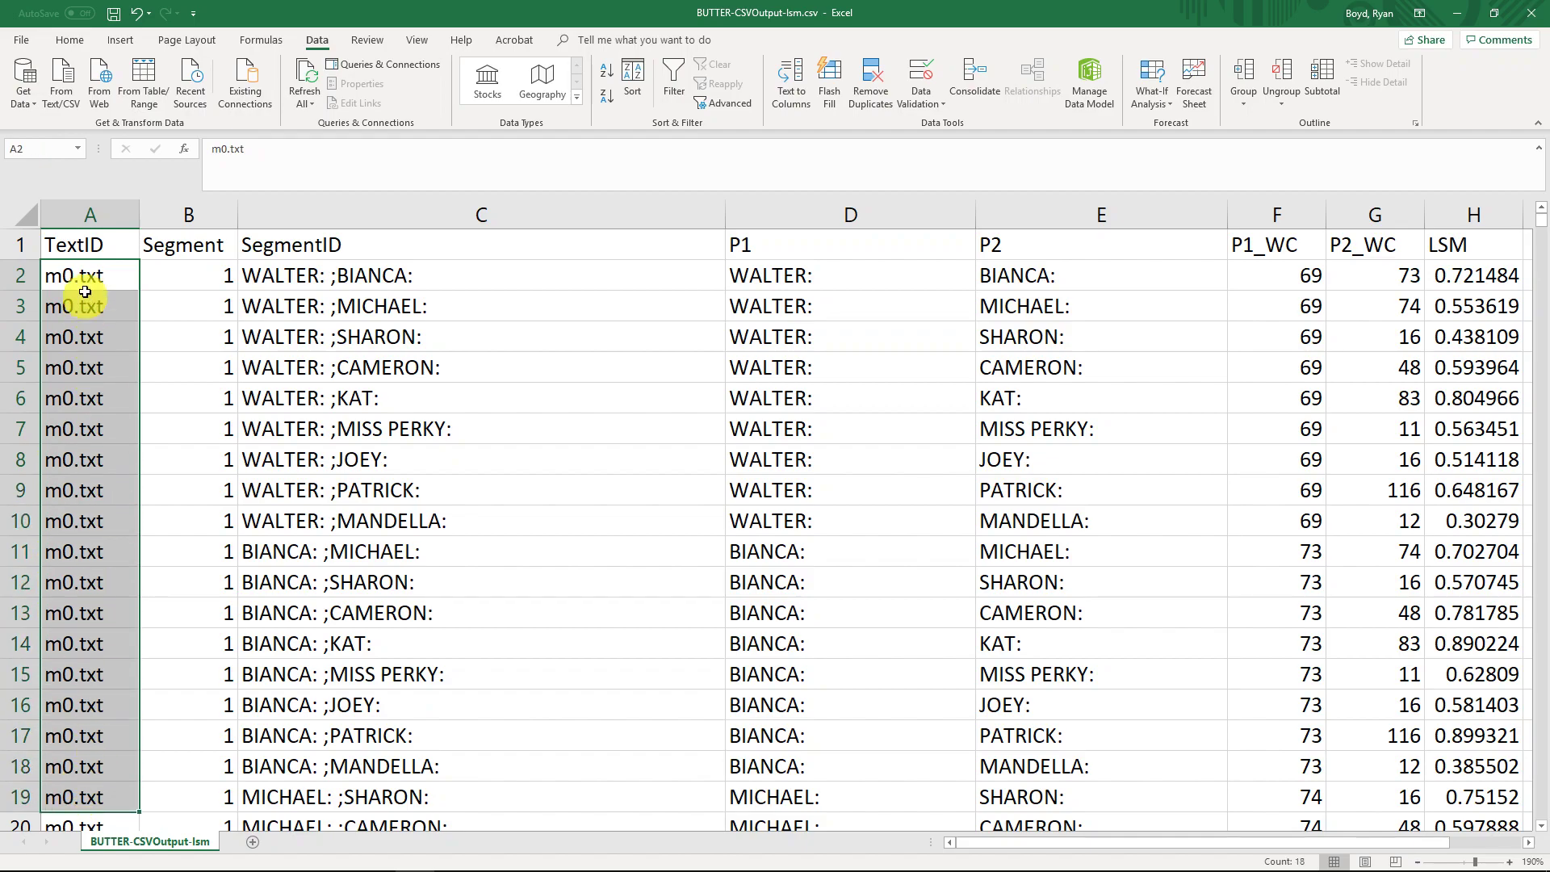
left_click_drag(80, 263, 1044, 738)
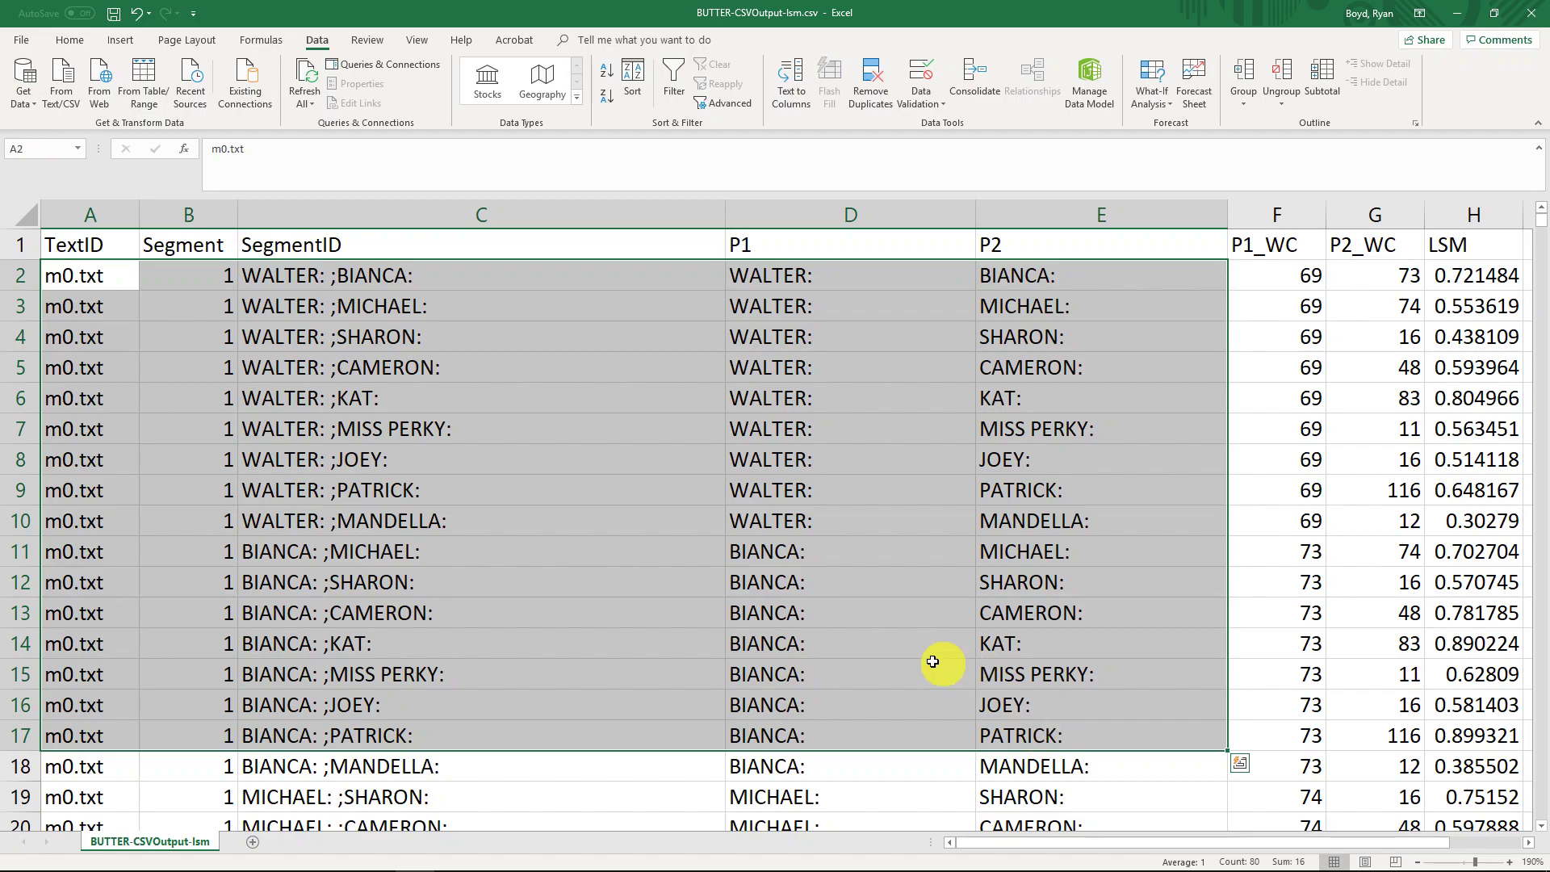
left_click(384, 499)
scroll(384, 500, "down", 6, "ctrl")
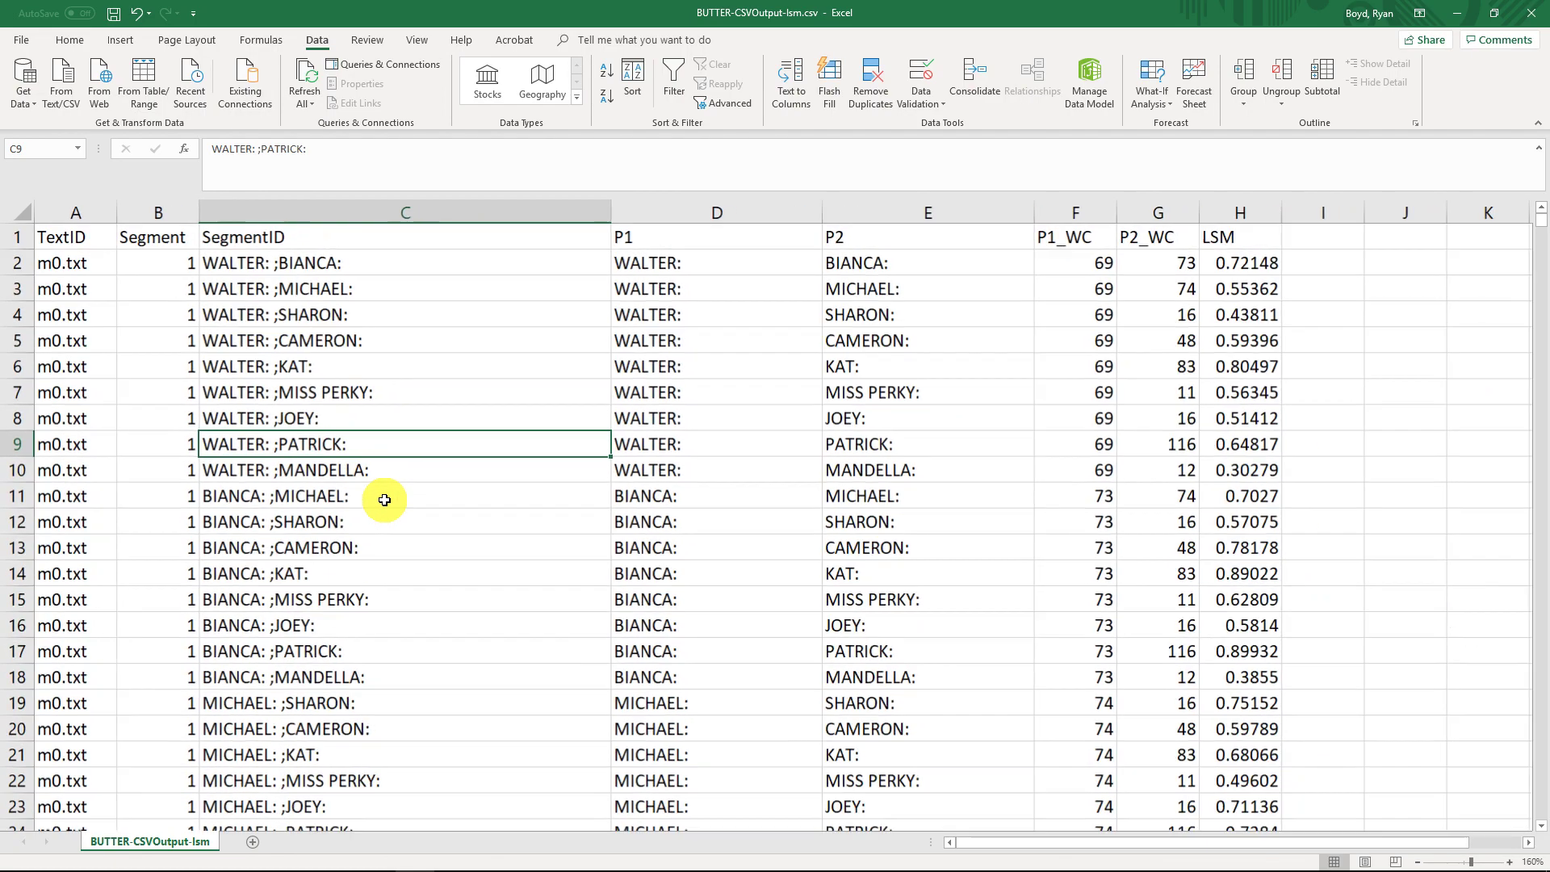
scroll(380, 502, "up", 4, "ctrl")
scroll(201, 443, "down", 5)
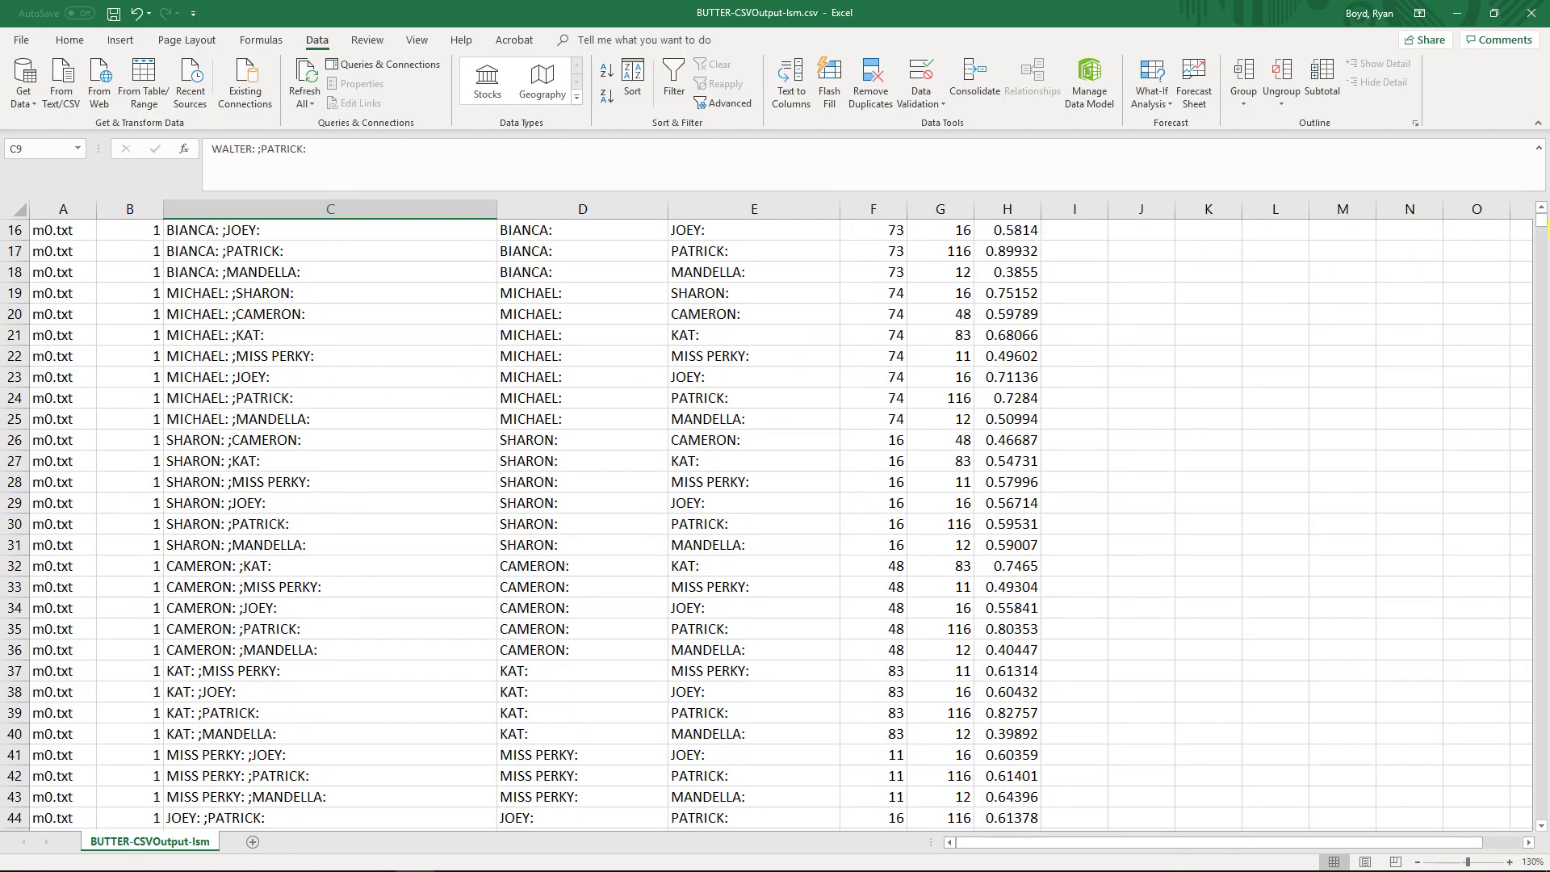
mouse_move(1541, 223)
left_mouse_down()
mouse_move(1542, 257)
mouse_move(1543, 211)
left_mouse_up()
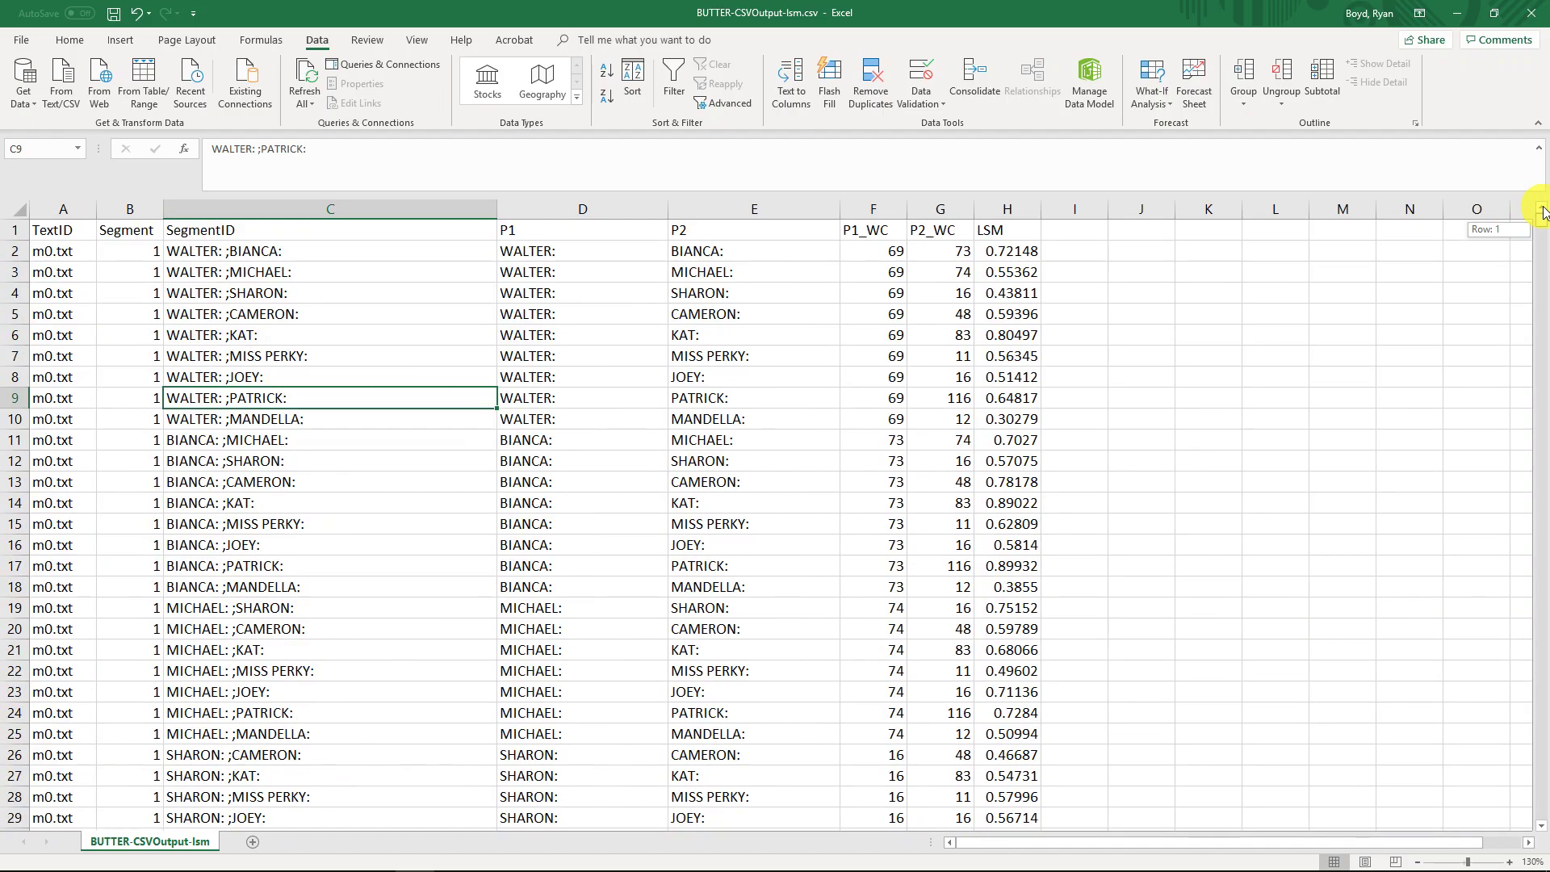
Examine the first m0.txt result row field by field, from TextID and SegmentID through both speakers and word counts to LSM
left_click(40, 254)
left_click_drag(219, 222, 226, 249)
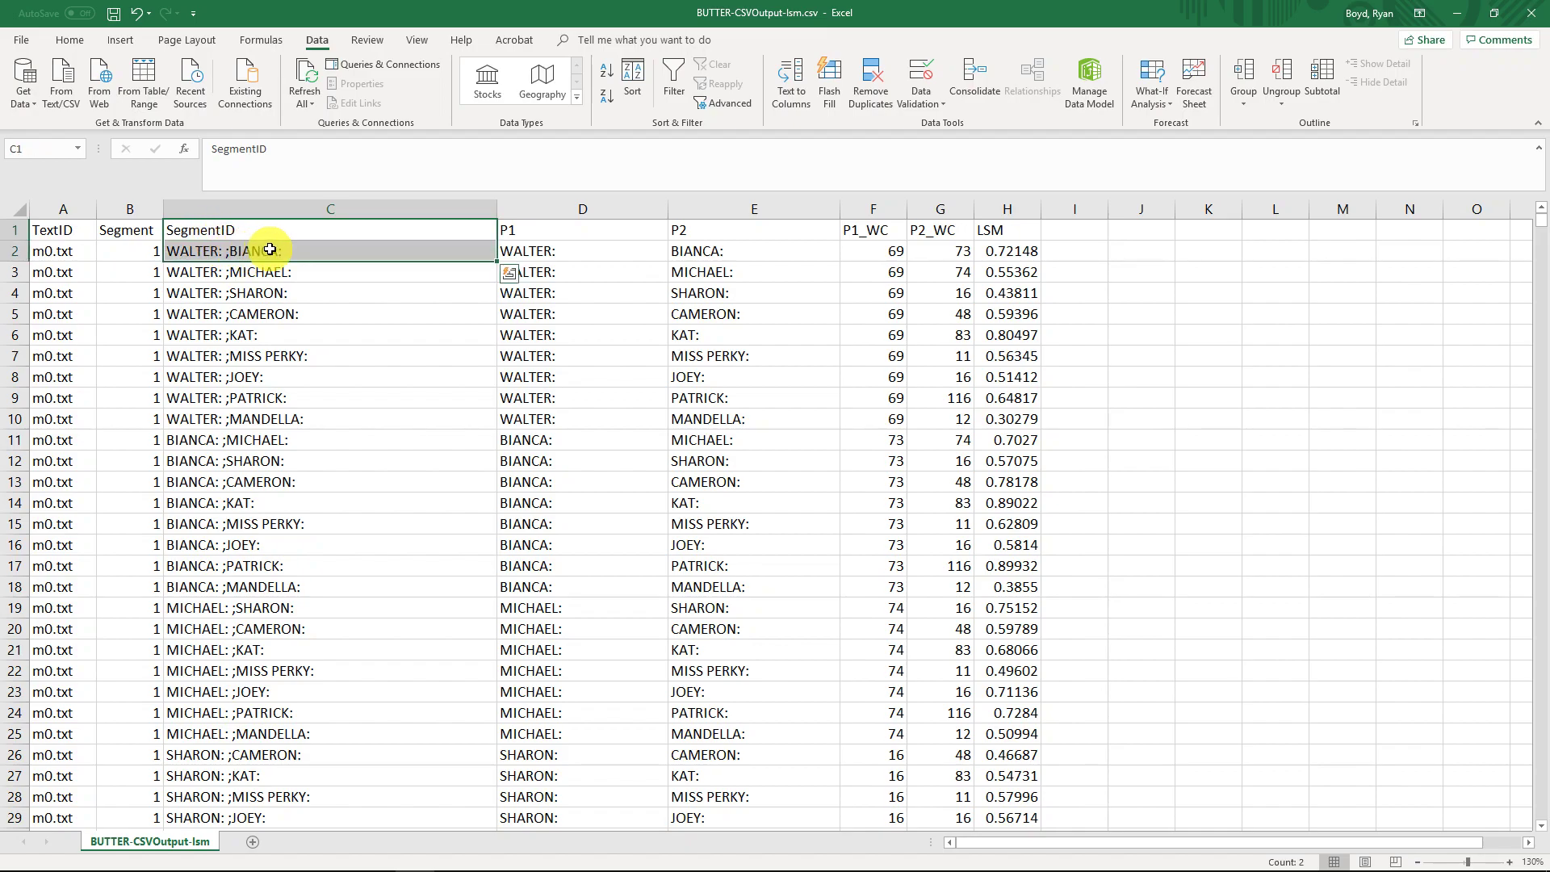
left_click(269, 250)
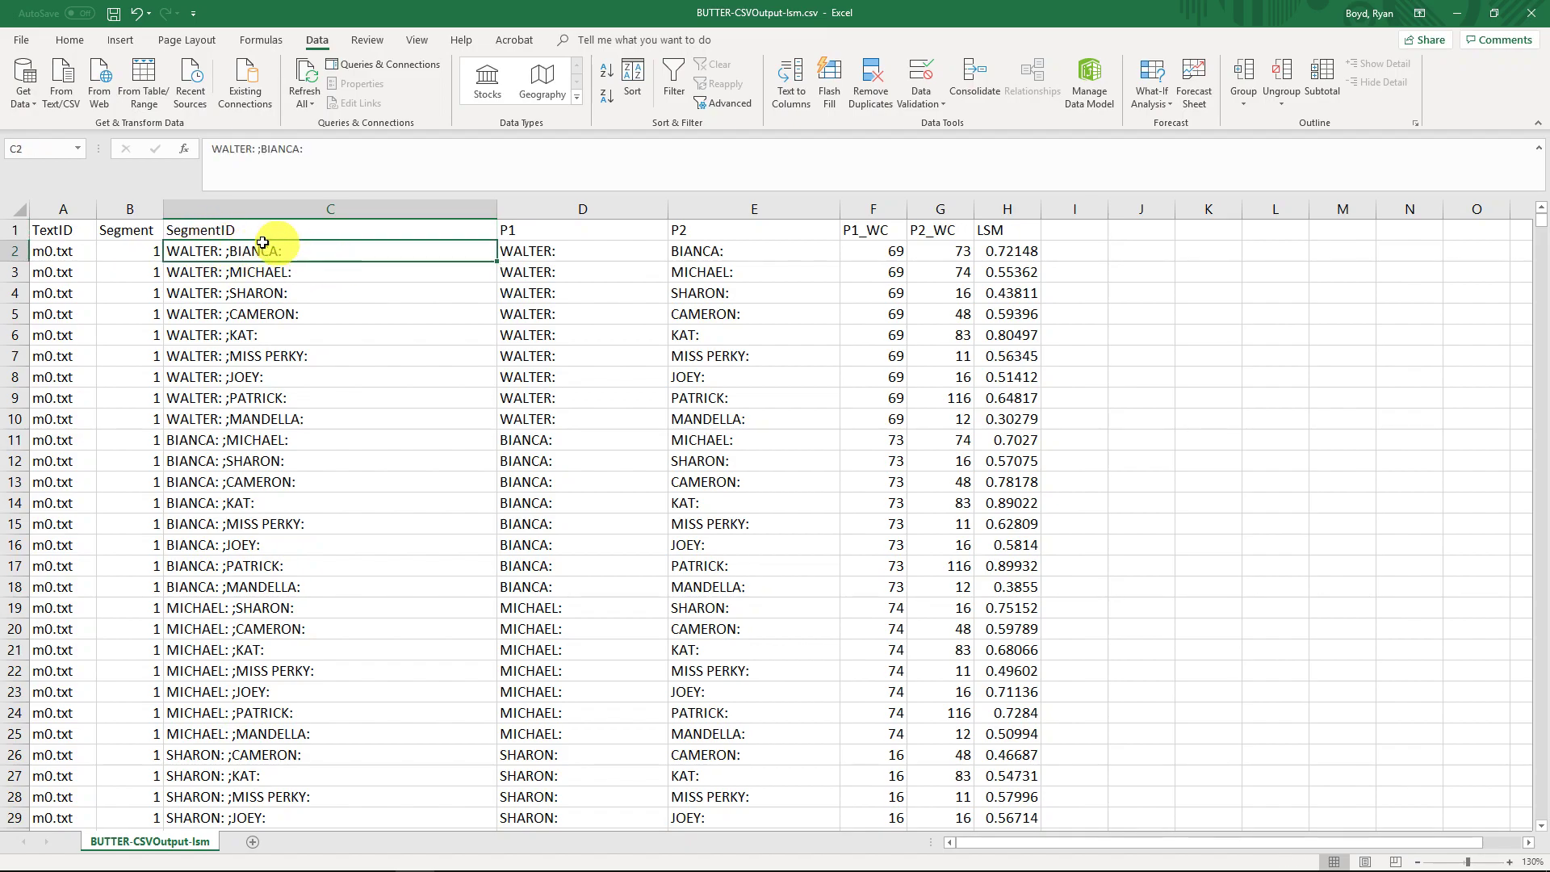
left_click_drag(42, 251, 1021, 243)
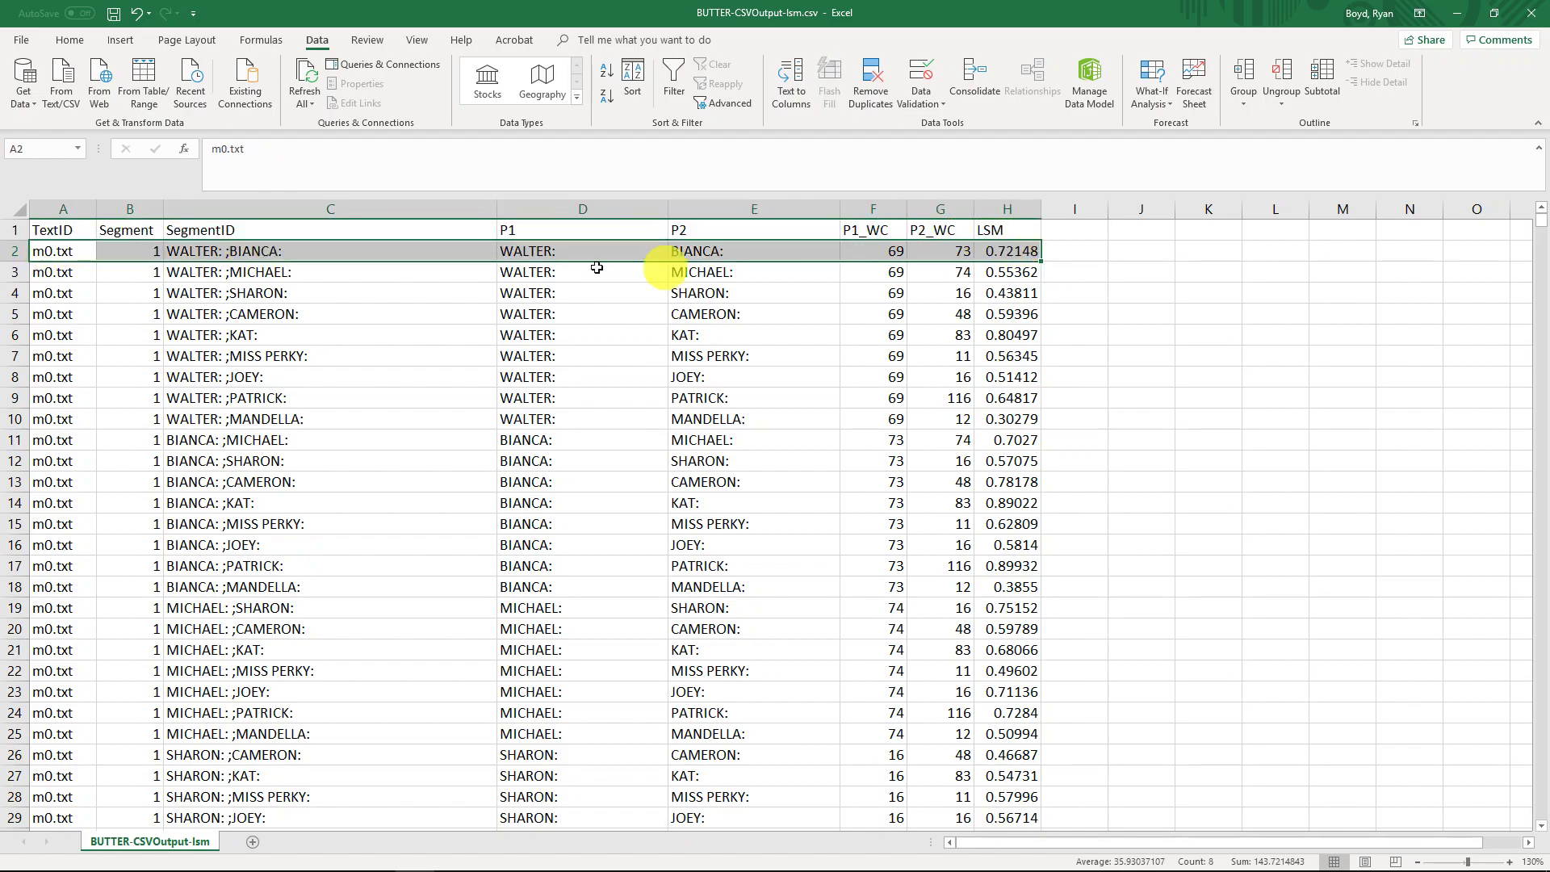
left_click_drag(561, 247, 564, 226)
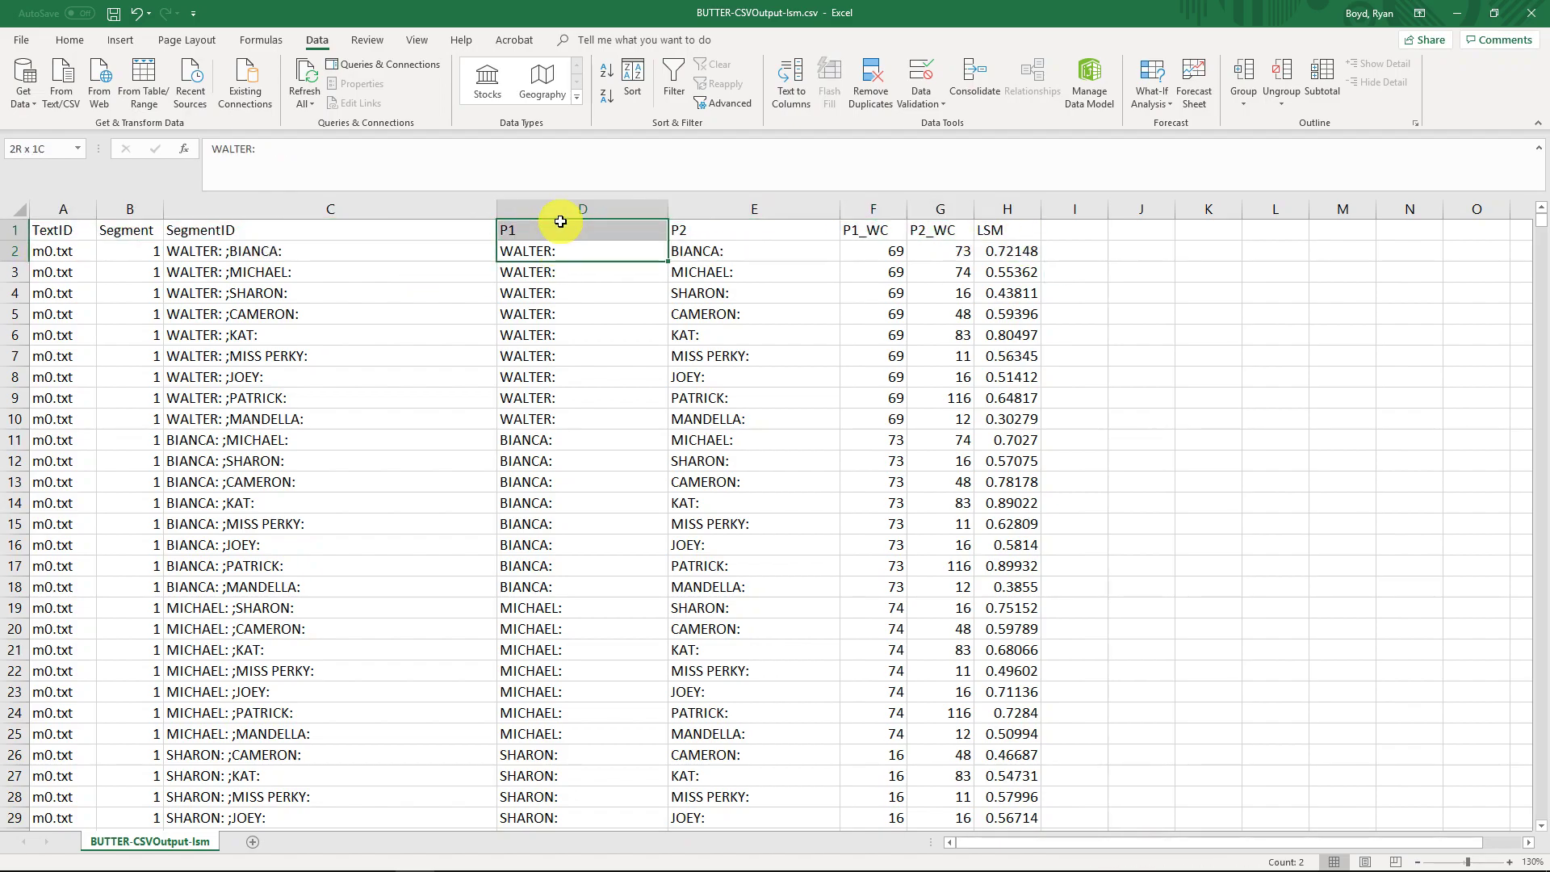
left_click_drag(712, 255, 717, 230)
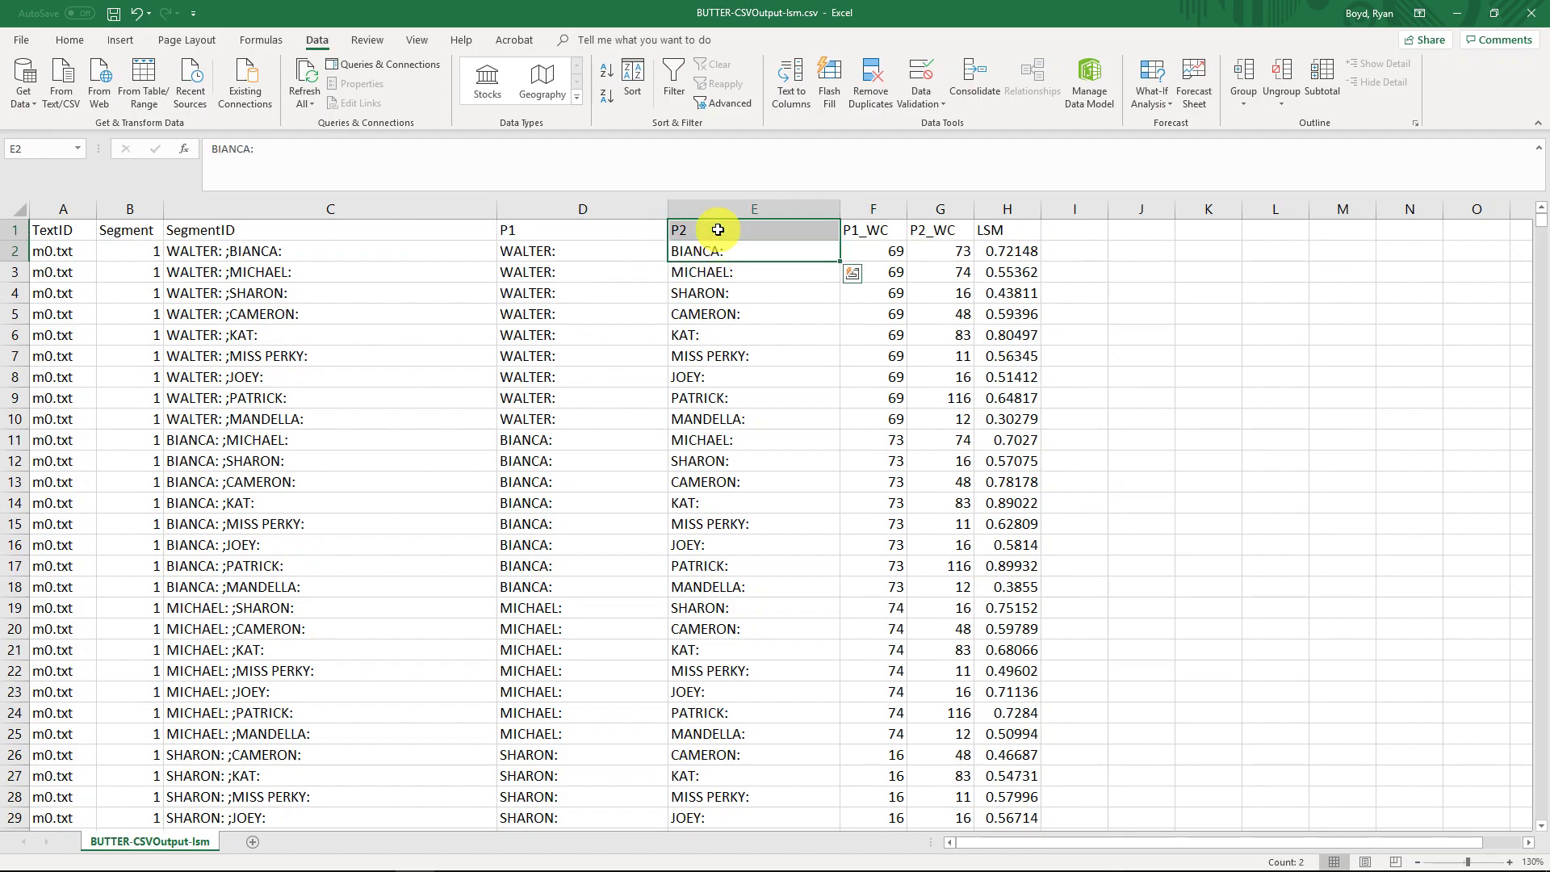
left_click(892, 249)
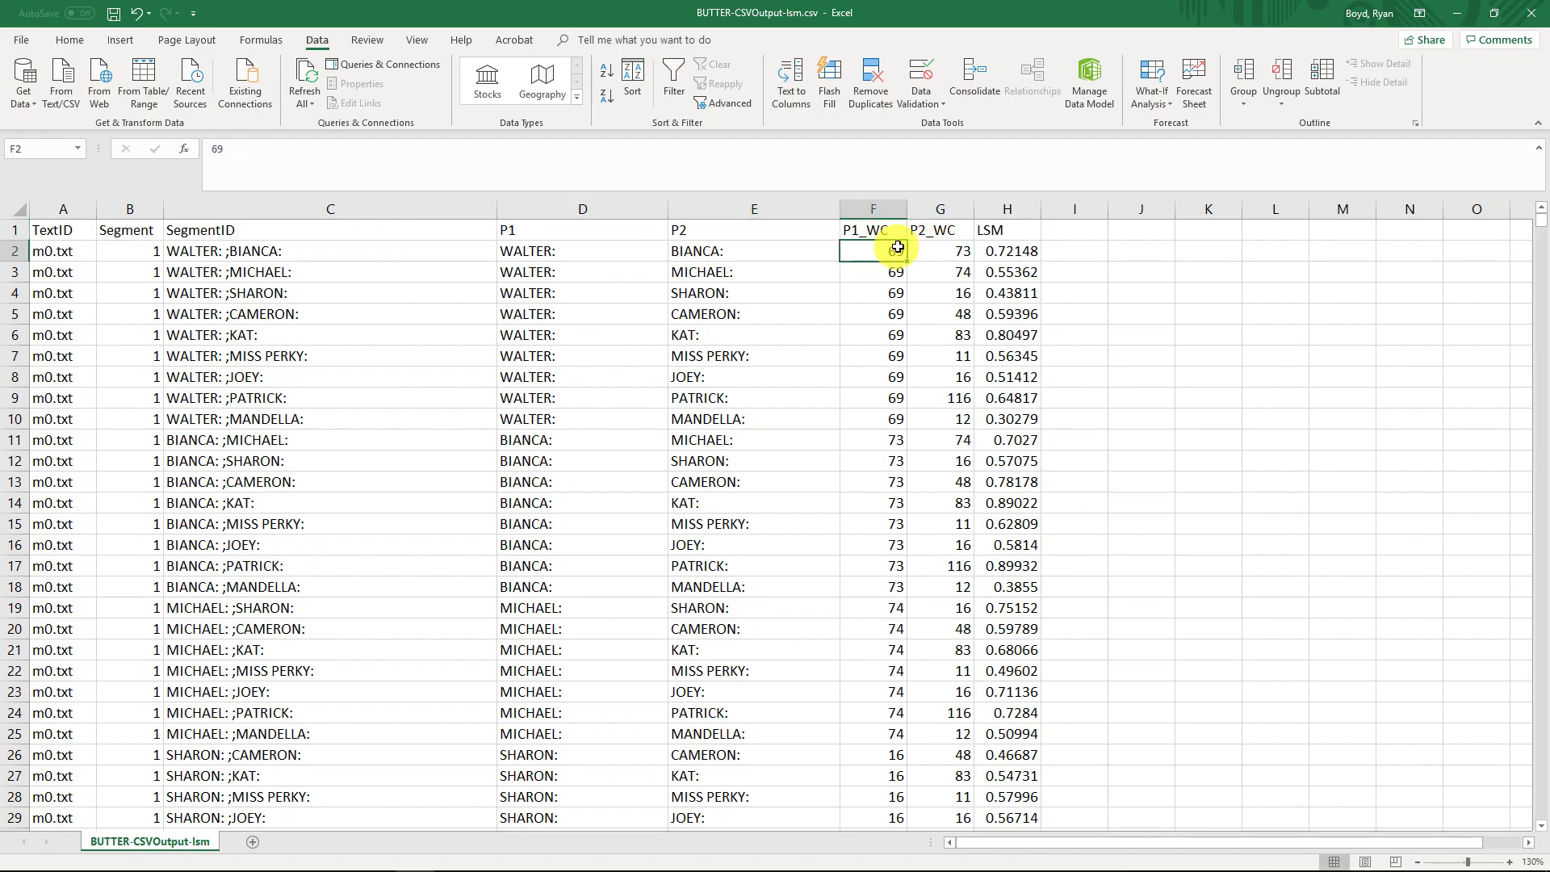
left_click(929, 251)
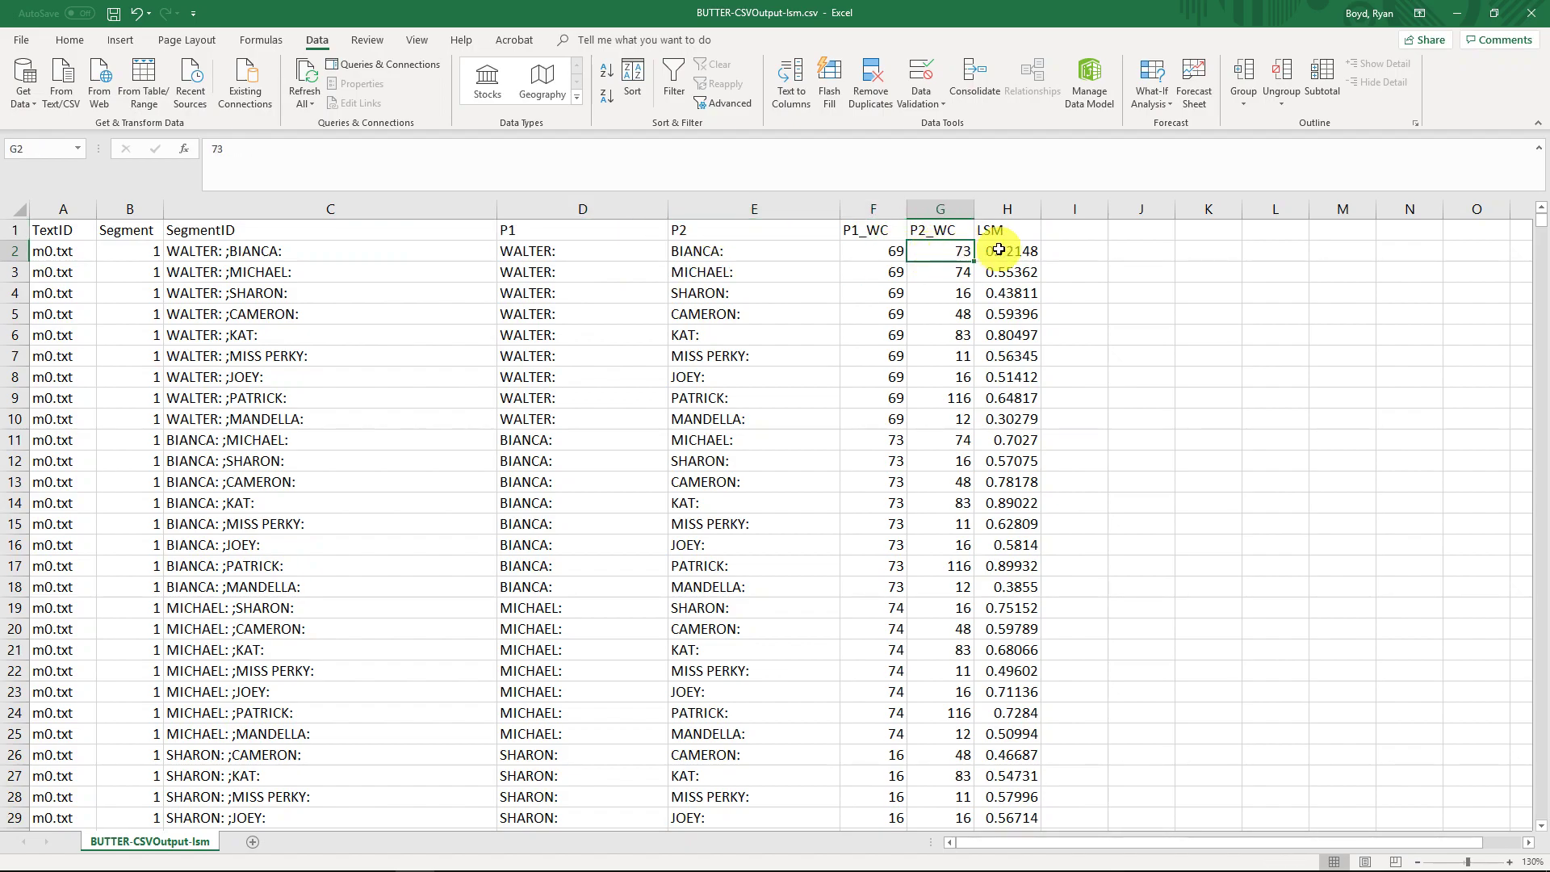
left_click_drag(1000, 251, 1001, 232)
Review the first speaker pairs in P1 and P2 and check the LSM scores in rows 2 to 9
left_click_drag(557, 251, 721, 257)
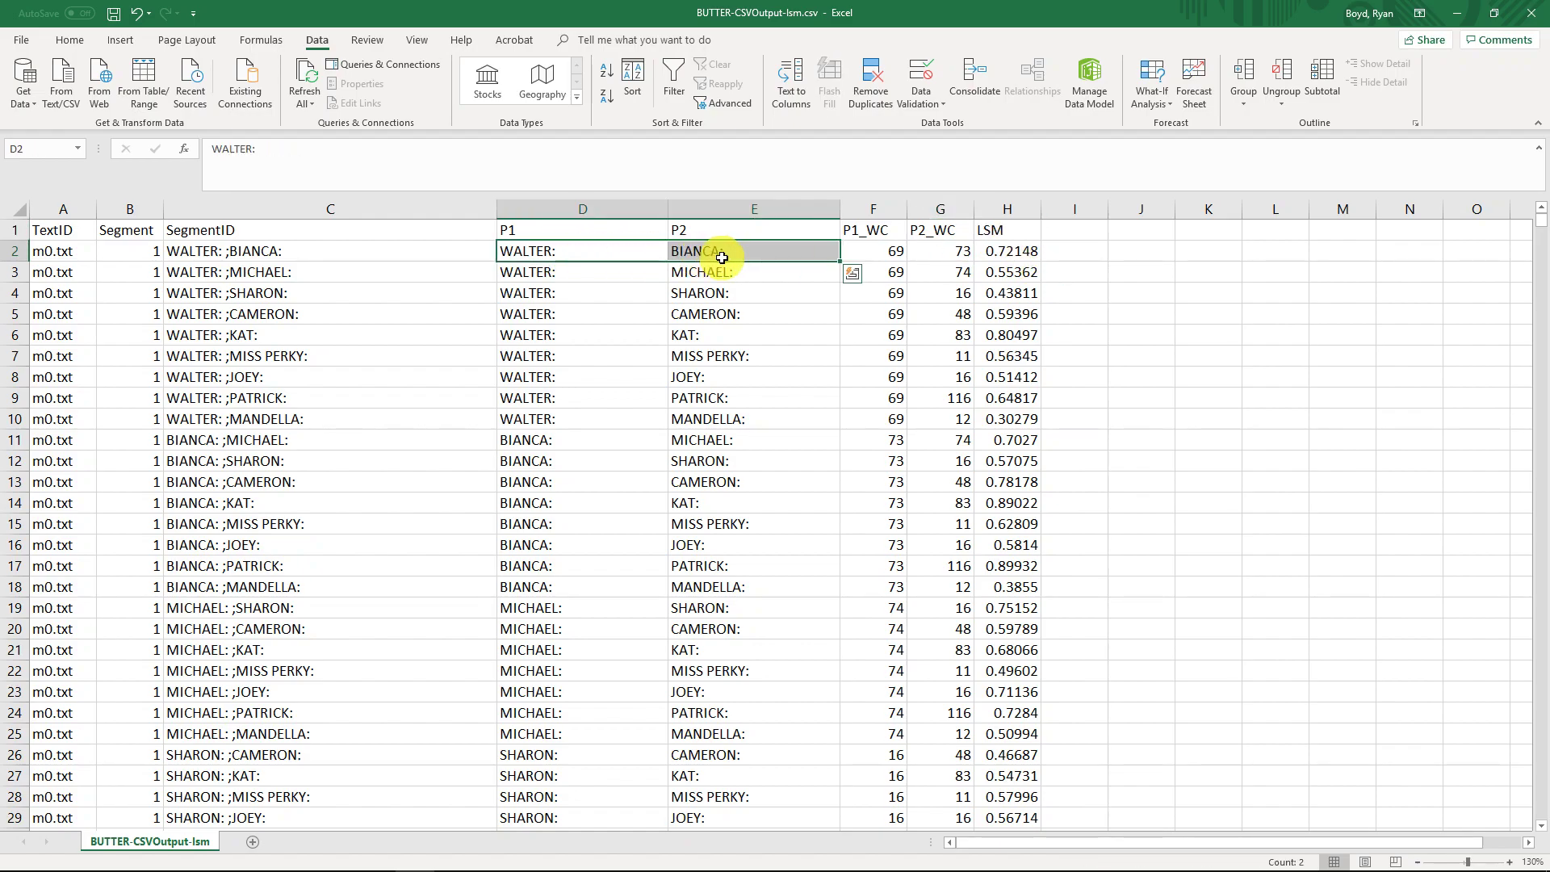
left_click(536, 253)
left_click_drag(539, 251, 729, 251)
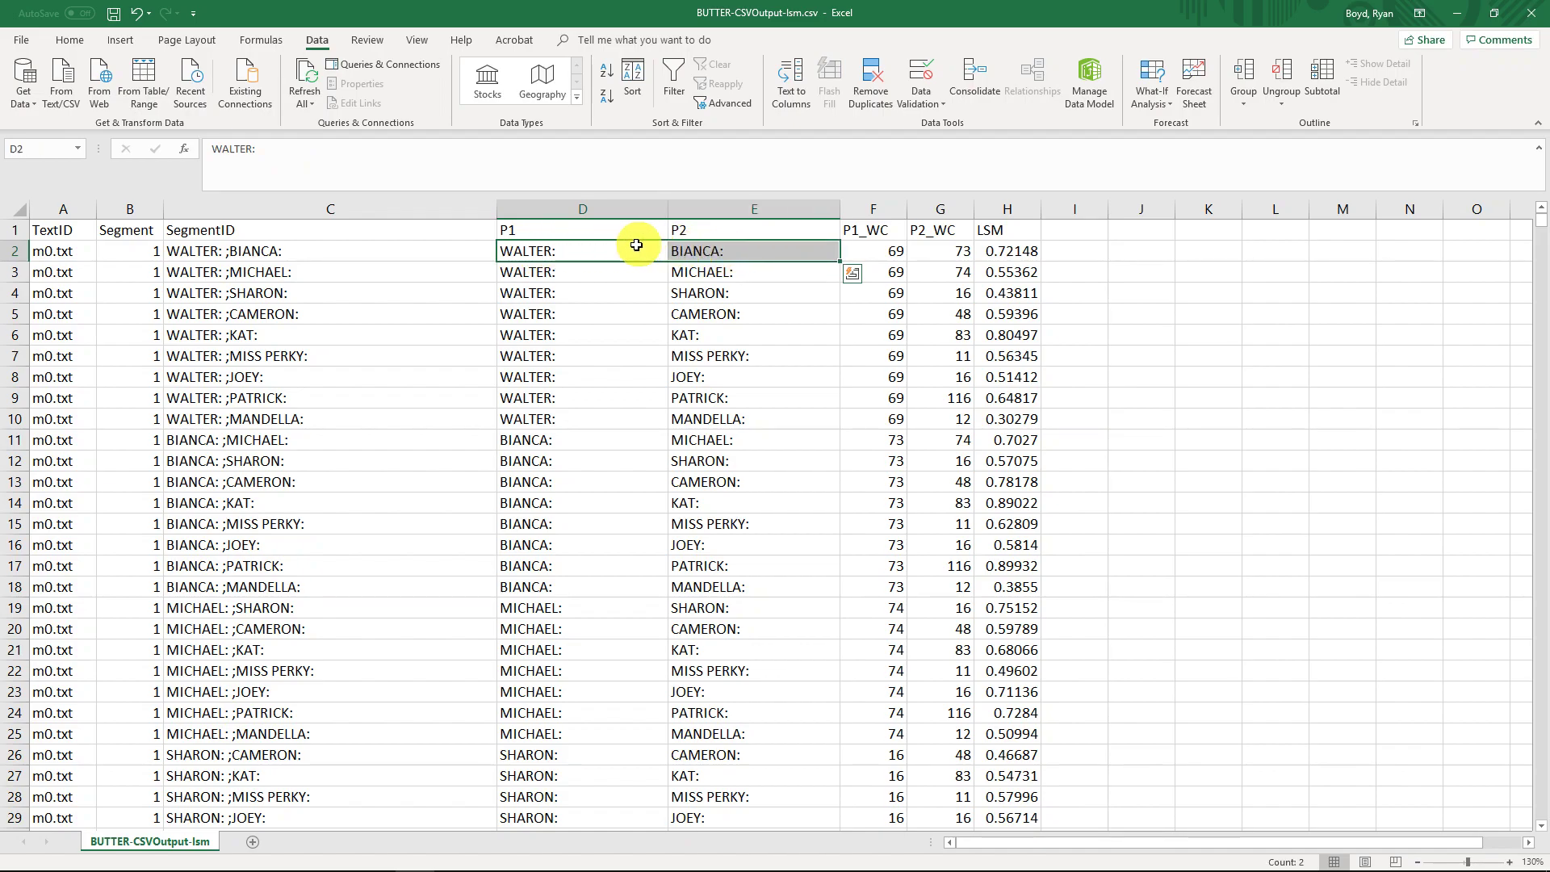
left_click_drag(589, 274, 709, 273)
left_click_drag(533, 295, 694, 292)
left_click(1003, 250)
left_click(1006, 272)
left_click(1009, 293)
left_click(1015, 312)
left_click(1017, 335)
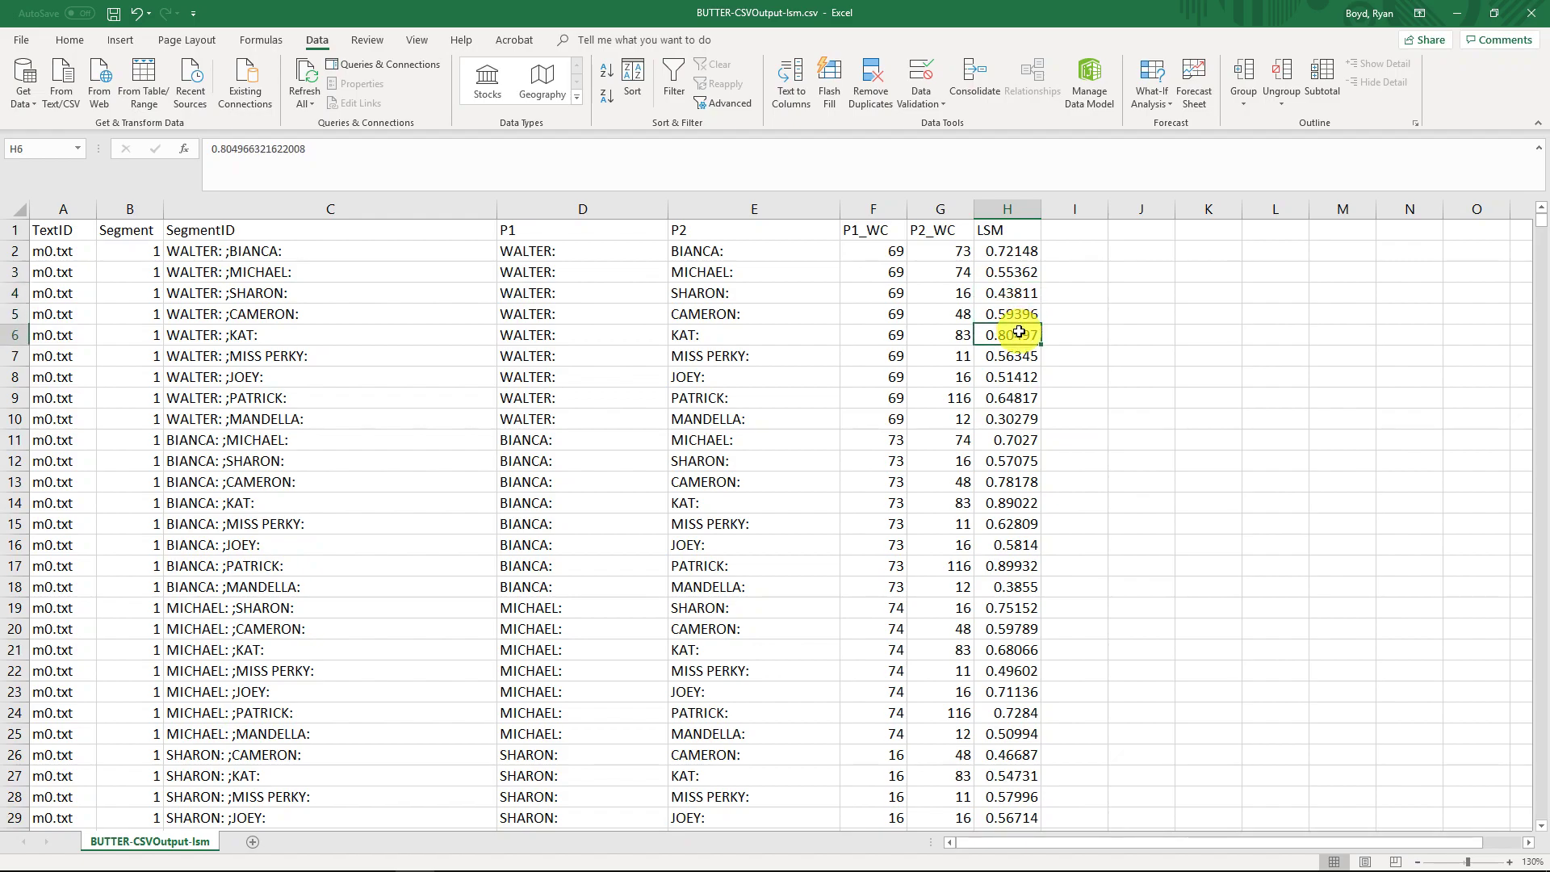
left_click(1019, 355)
left_click(1022, 377)
left_click(1027, 398)
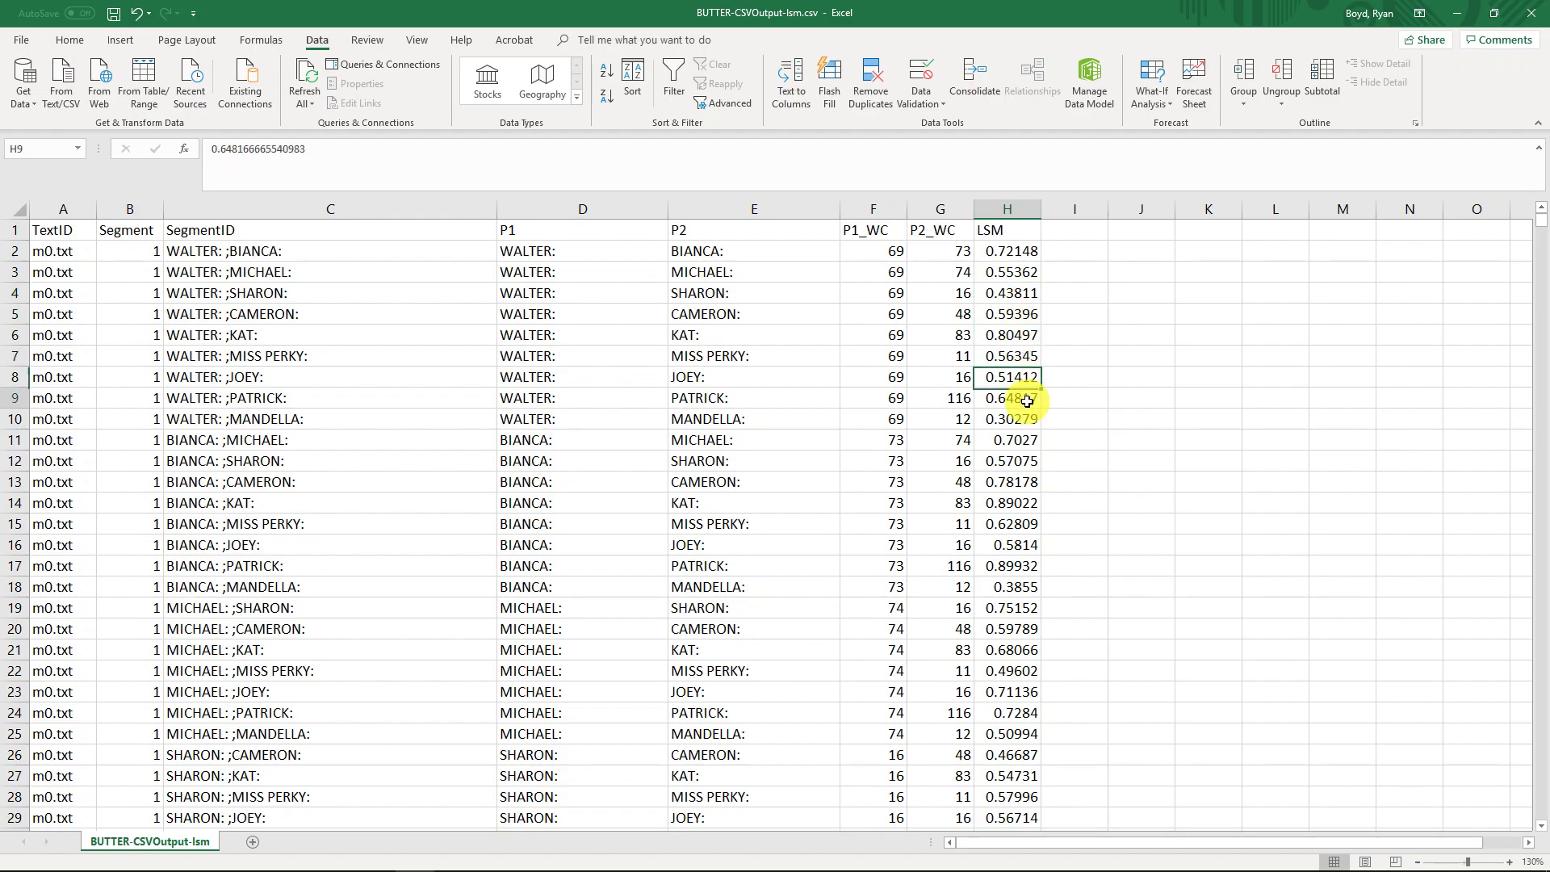
Inspect the P1_WC and P2_WC word count columns and highlight row 7 as a low word count example
left_click(884, 250)
left_click(867, 229)
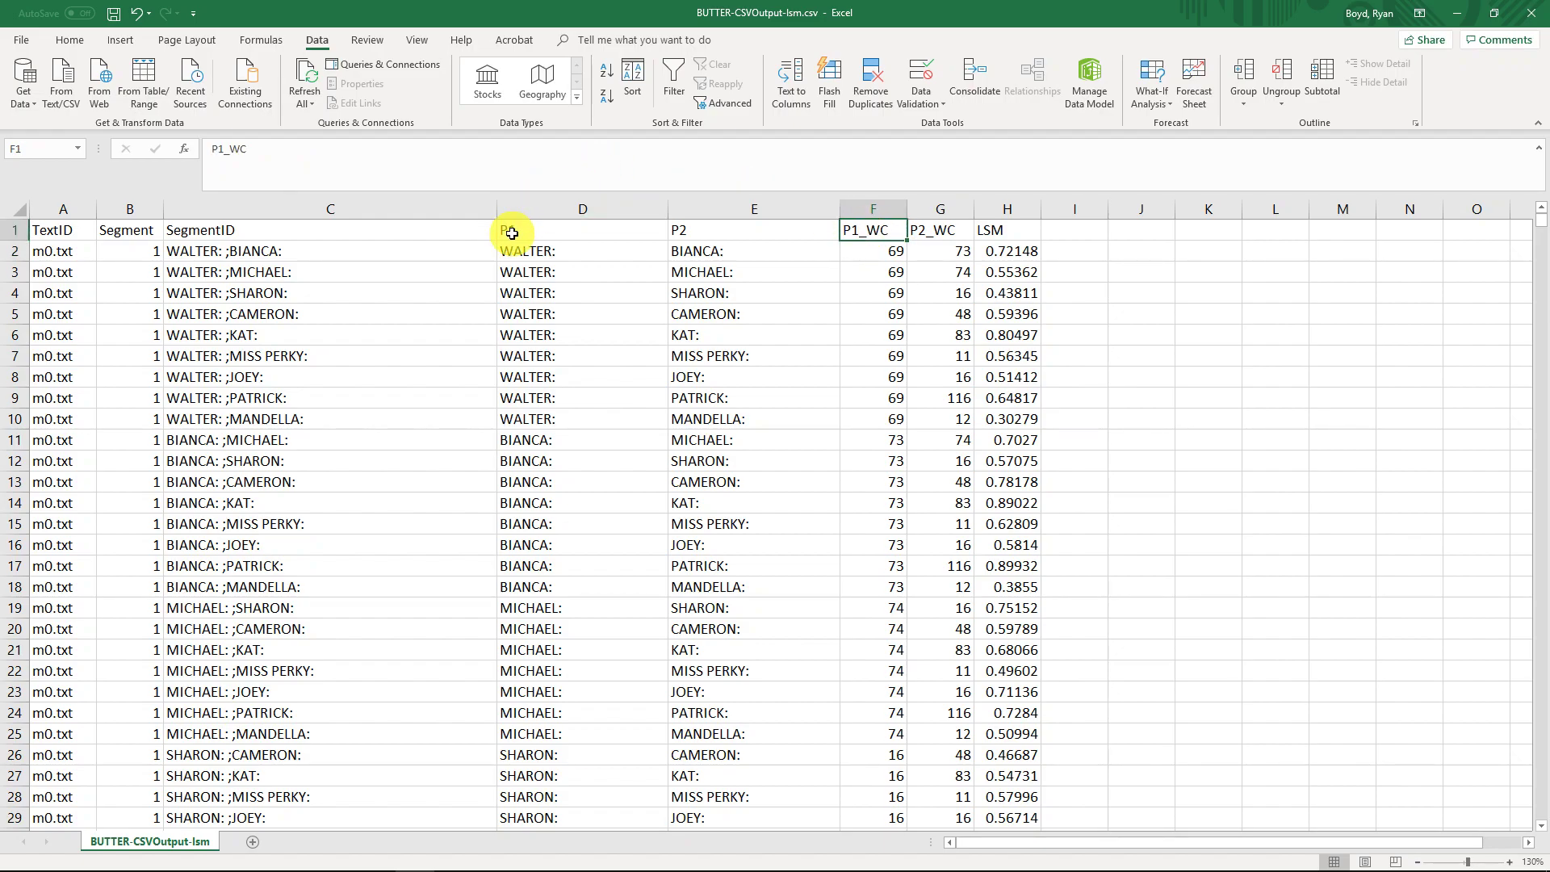
left_click(950, 227)
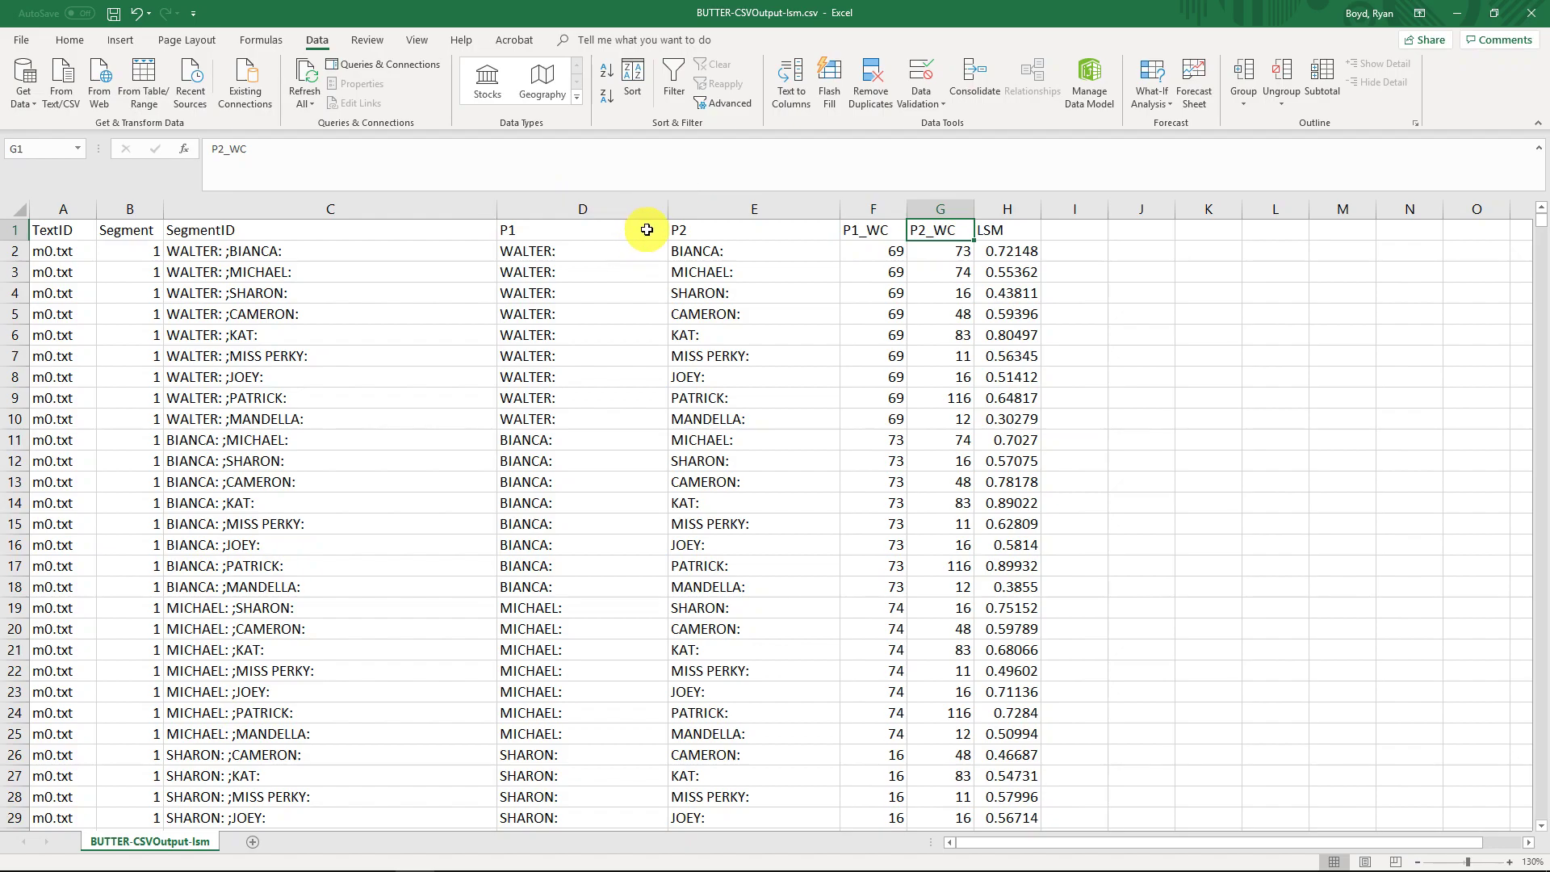
left_click(959, 352)
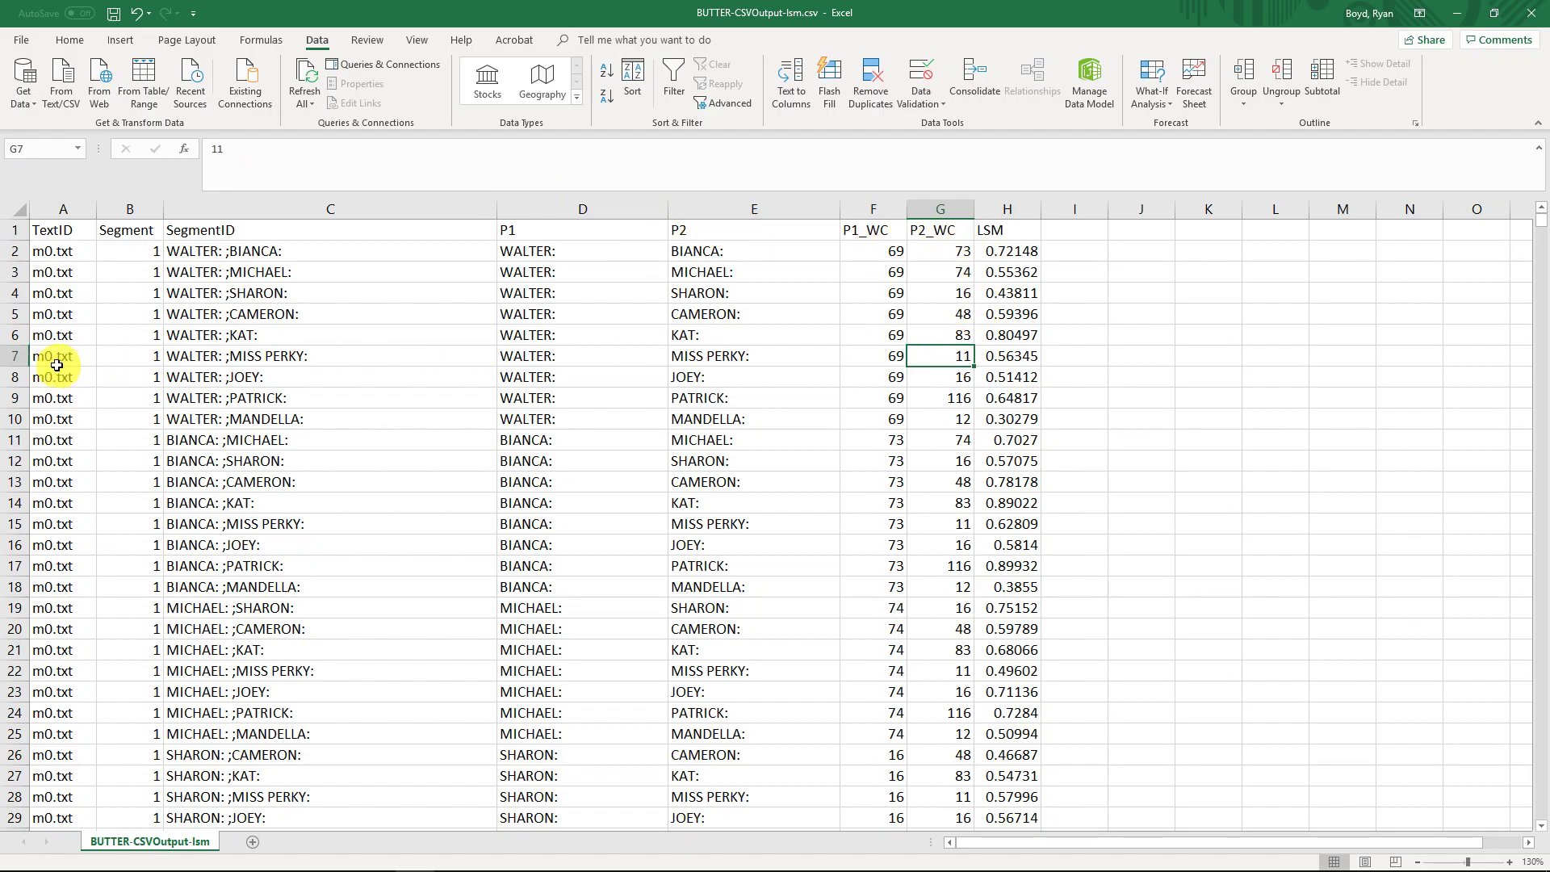
left_click(16, 354)
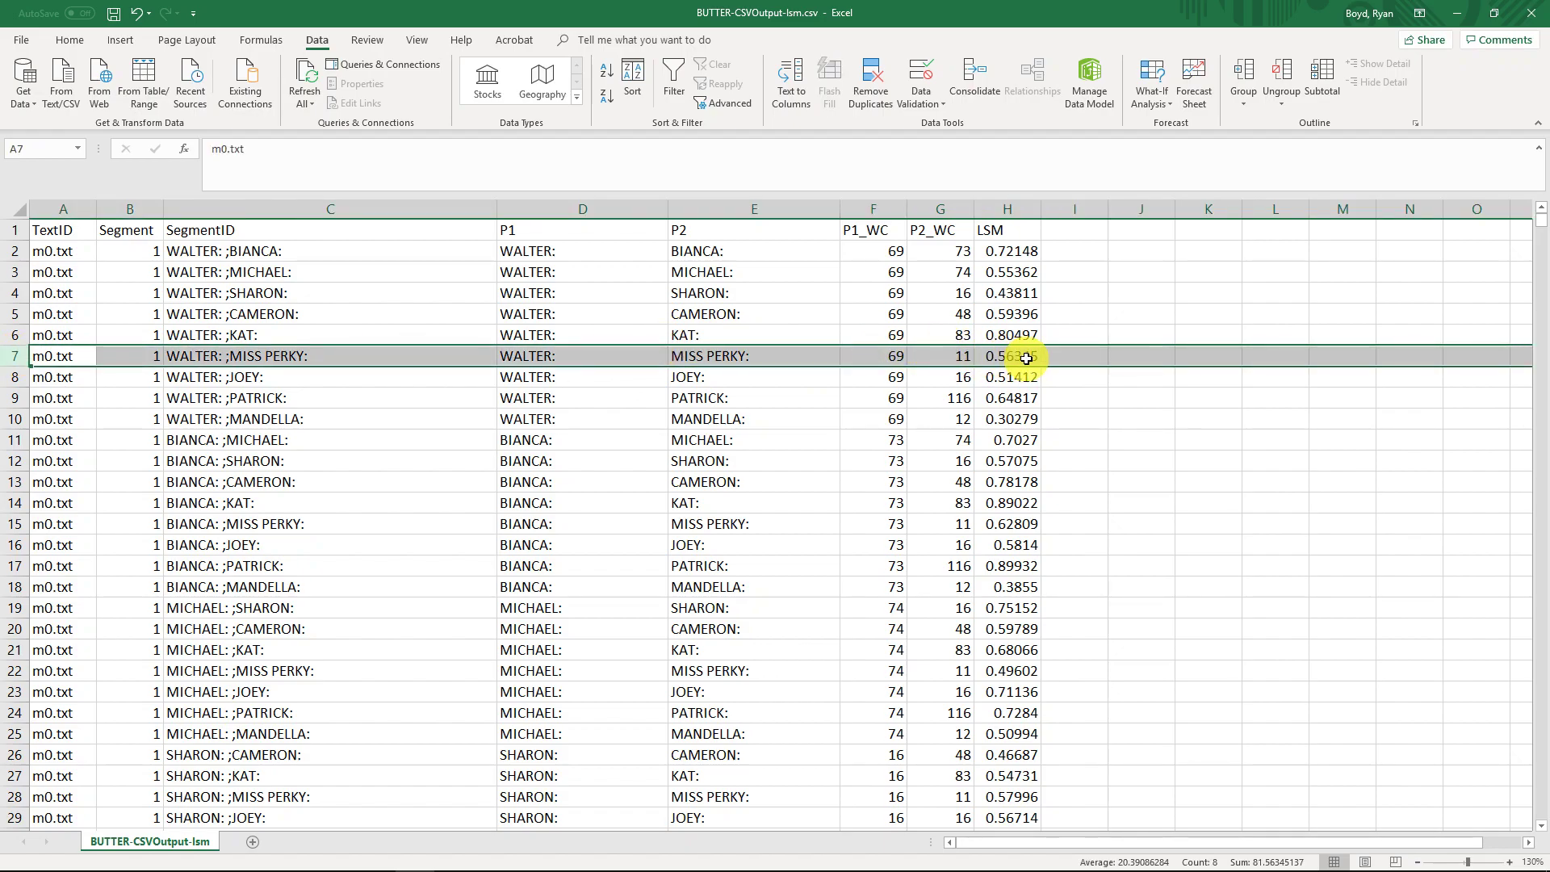
Look through the remaining m0.txt rows, comparing speakers' word counts with their LSM scores
scroll(934, 385, "down", 3)
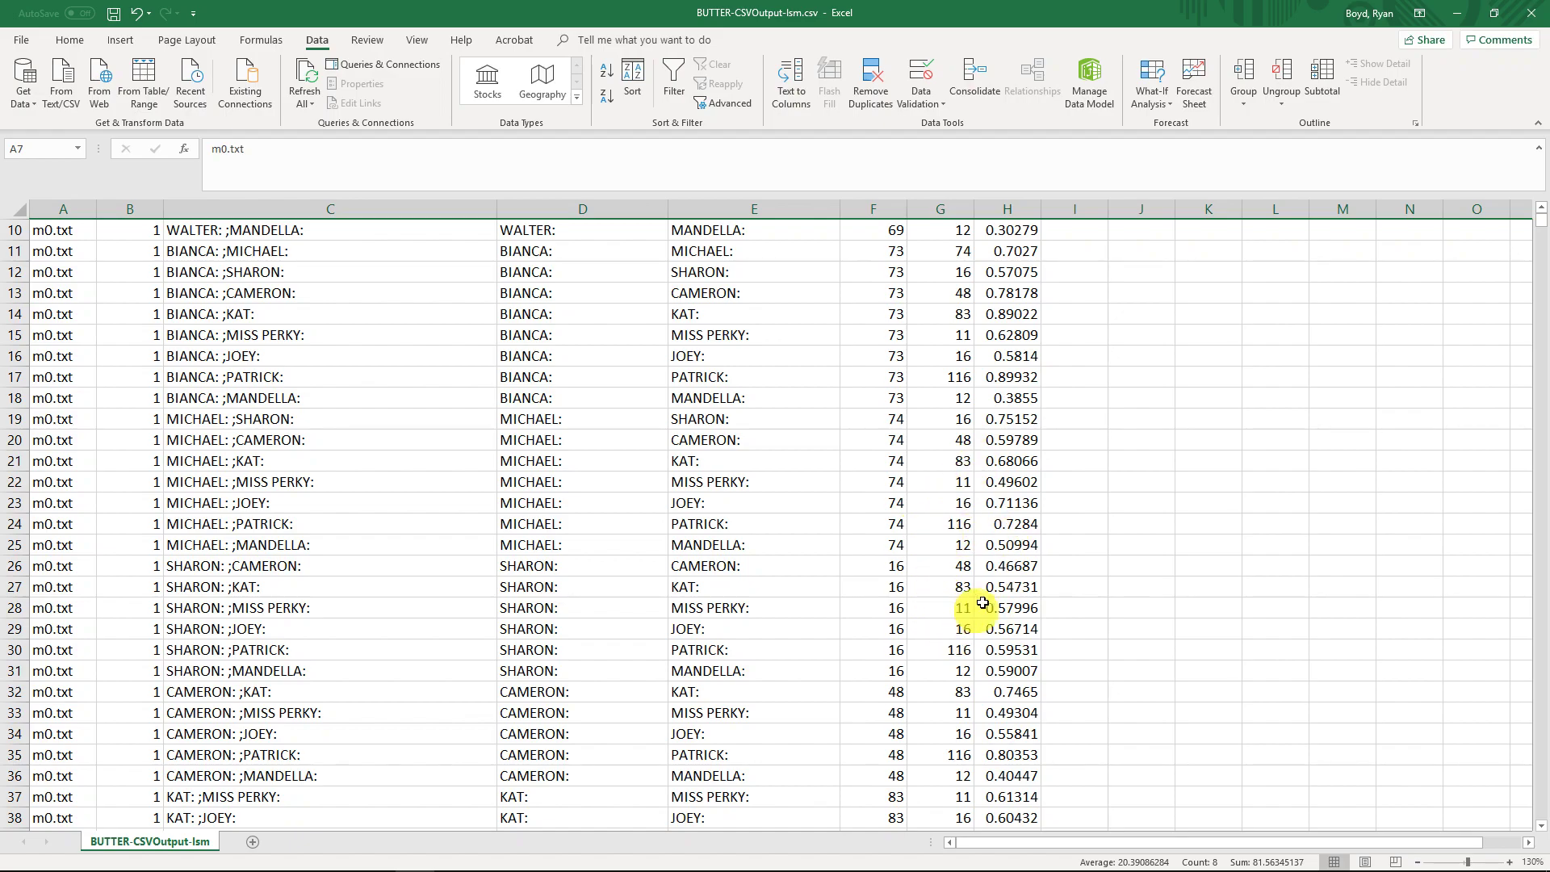
left_click(960, 525)
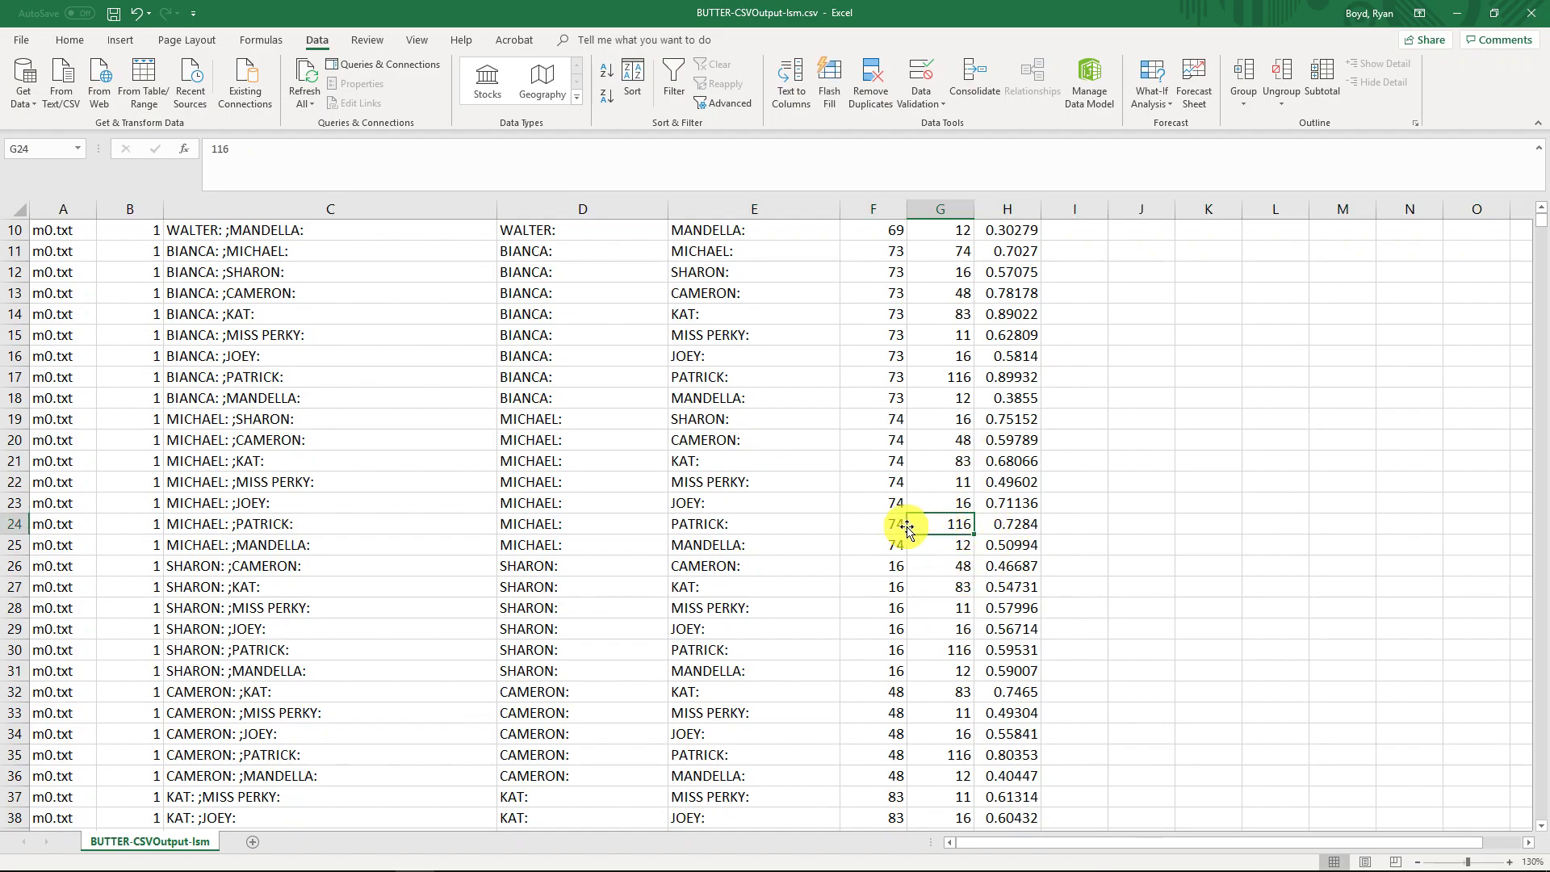
scroll(908, 460, "down", 3)
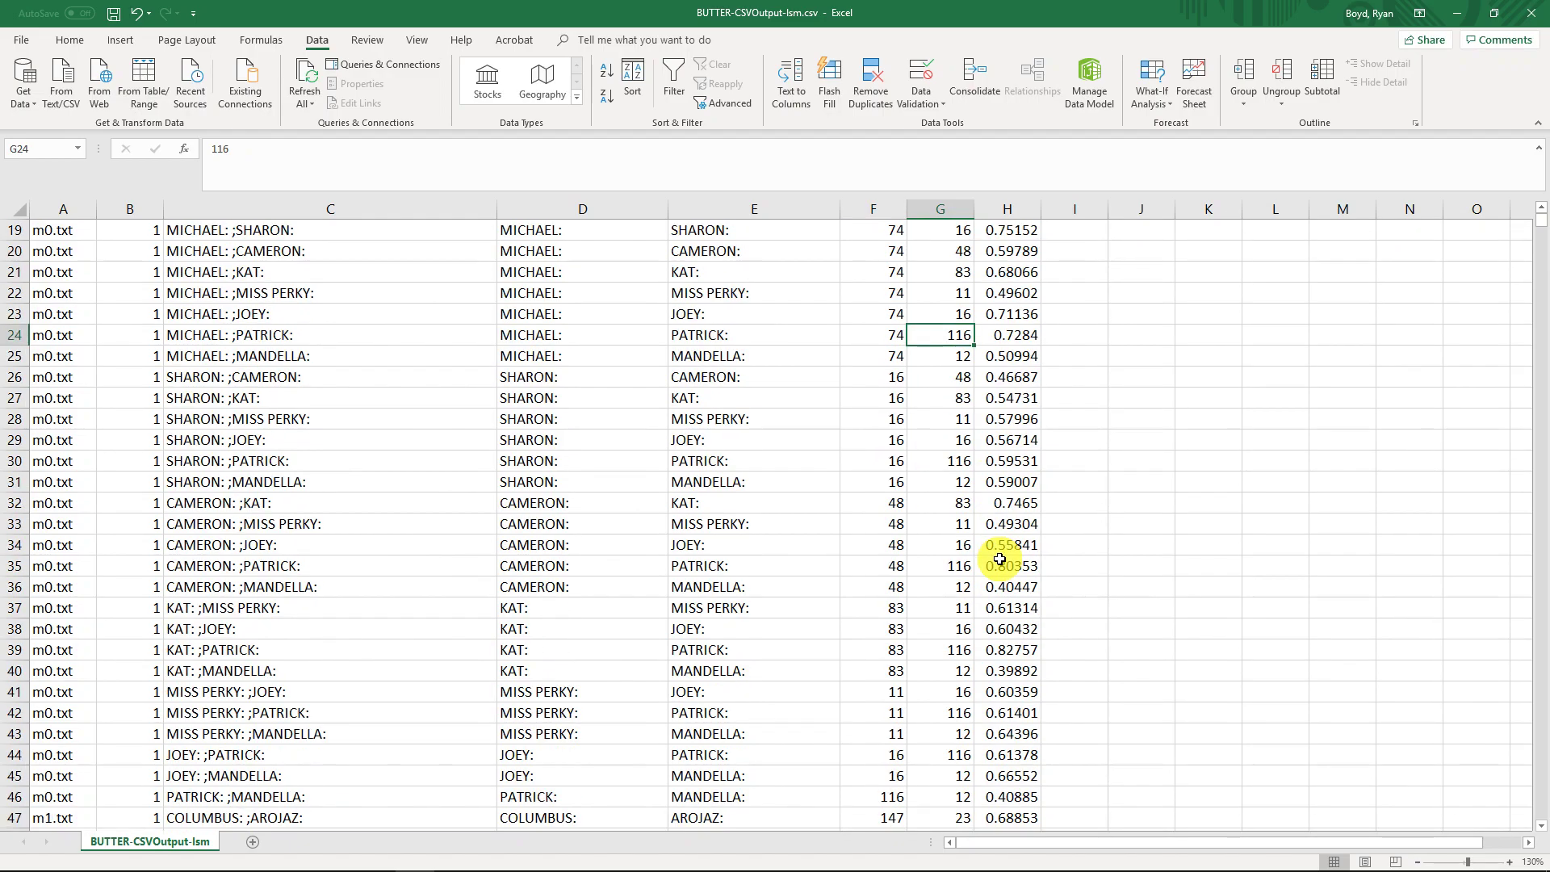
scroll(969, 484, "up", 6)
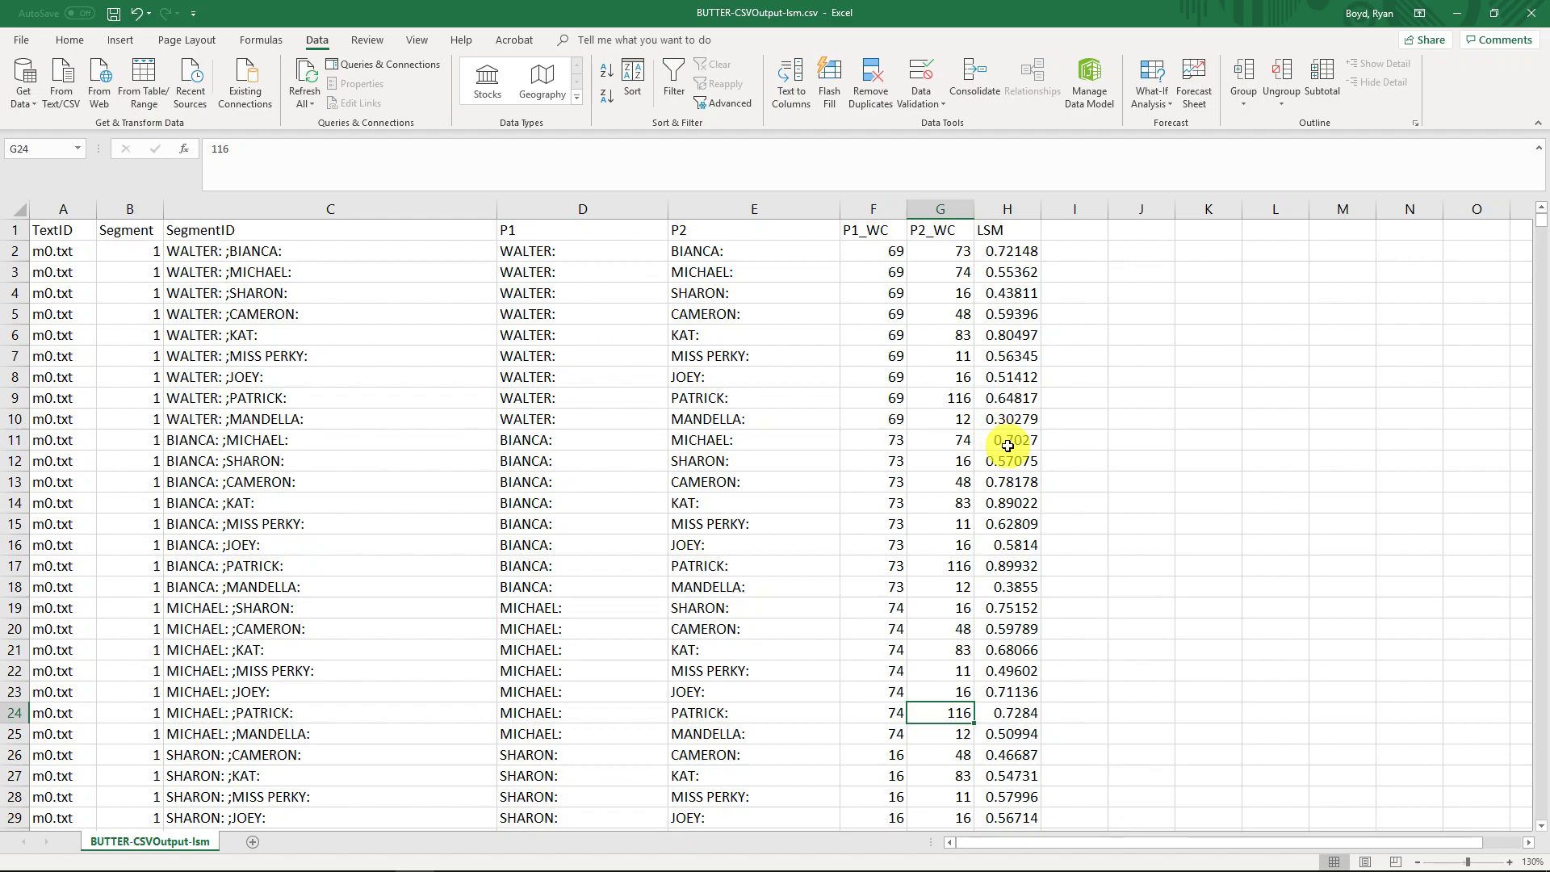
left_click(1006, 443)
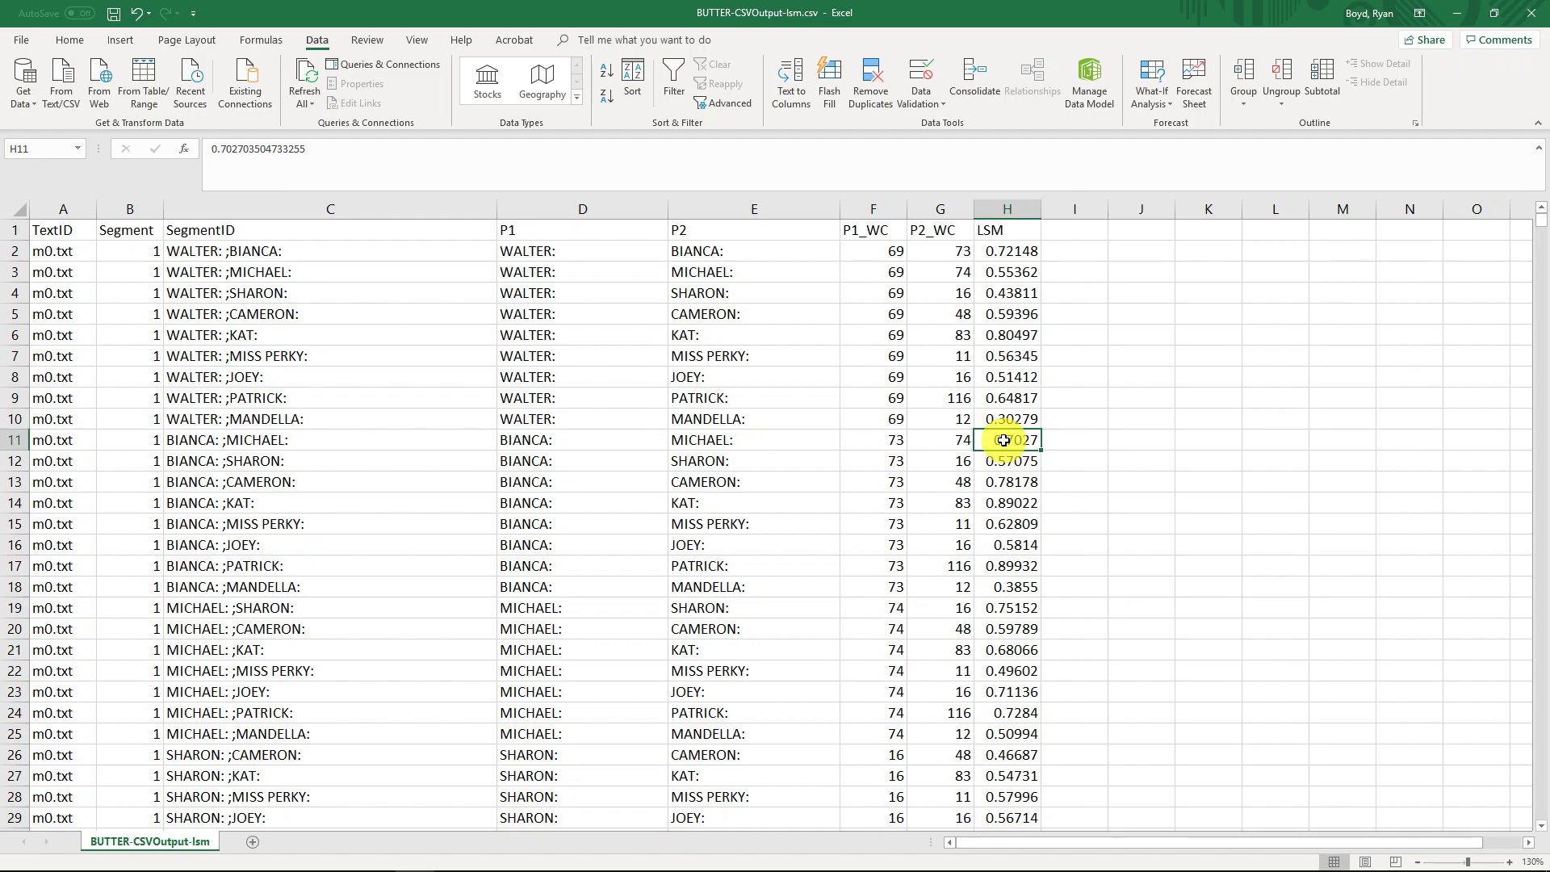
Compare the P1_WC and P2_WC word counts in rows 2 to 4 with the first pair's LSM score
left_click_drag(897, 251, 961, 243)
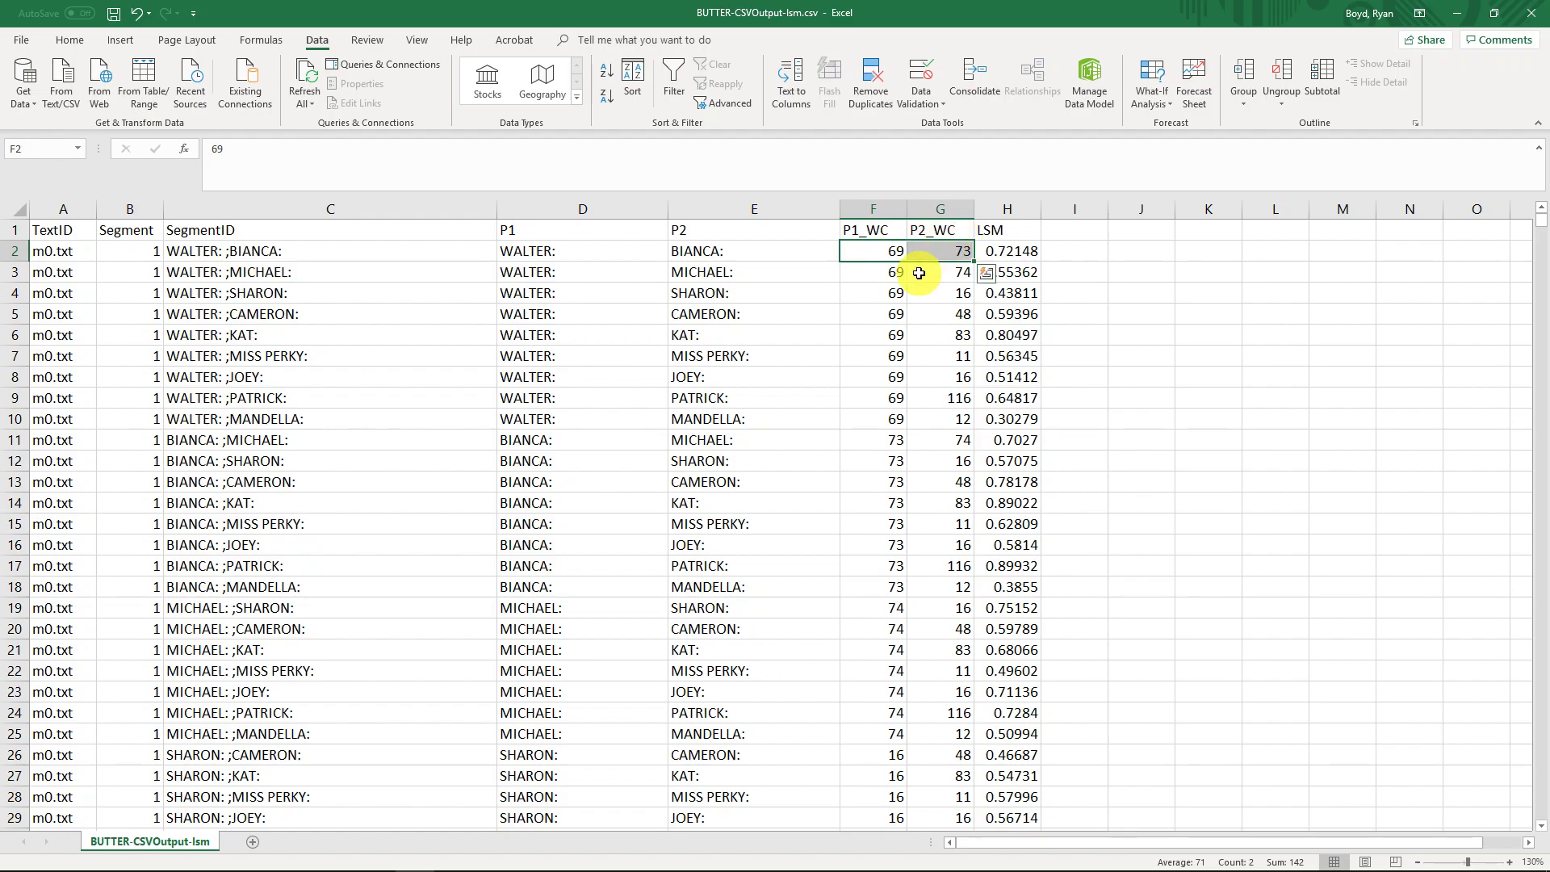
left_click(1005, 251)
left_click_drag(940, 251, 934, 295)
left_click(887, 272)
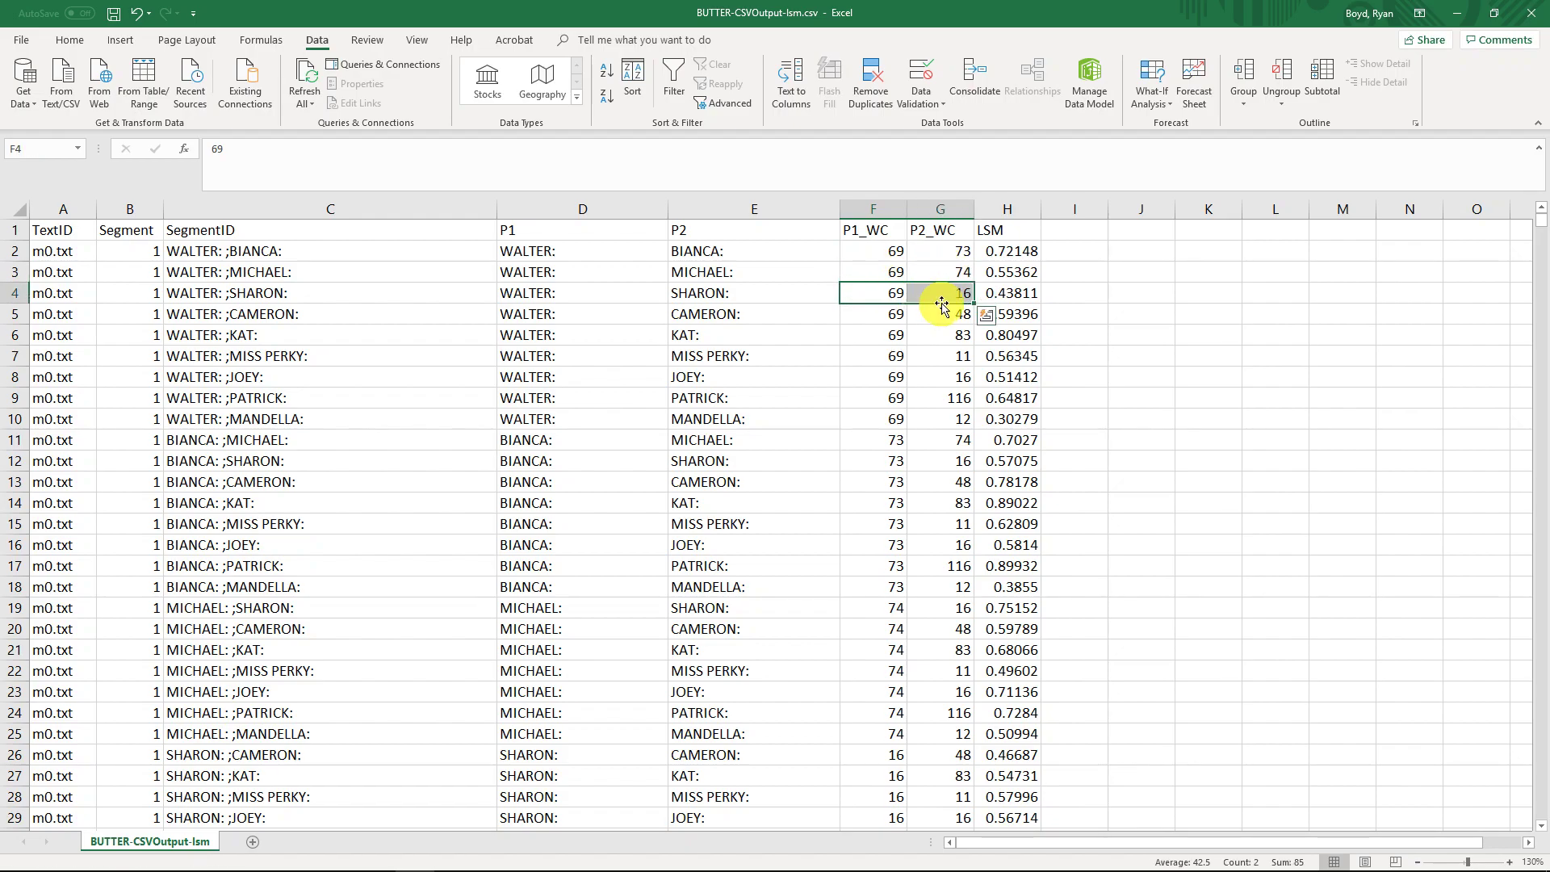
left_click(939, 297)
left_click(887, 293)
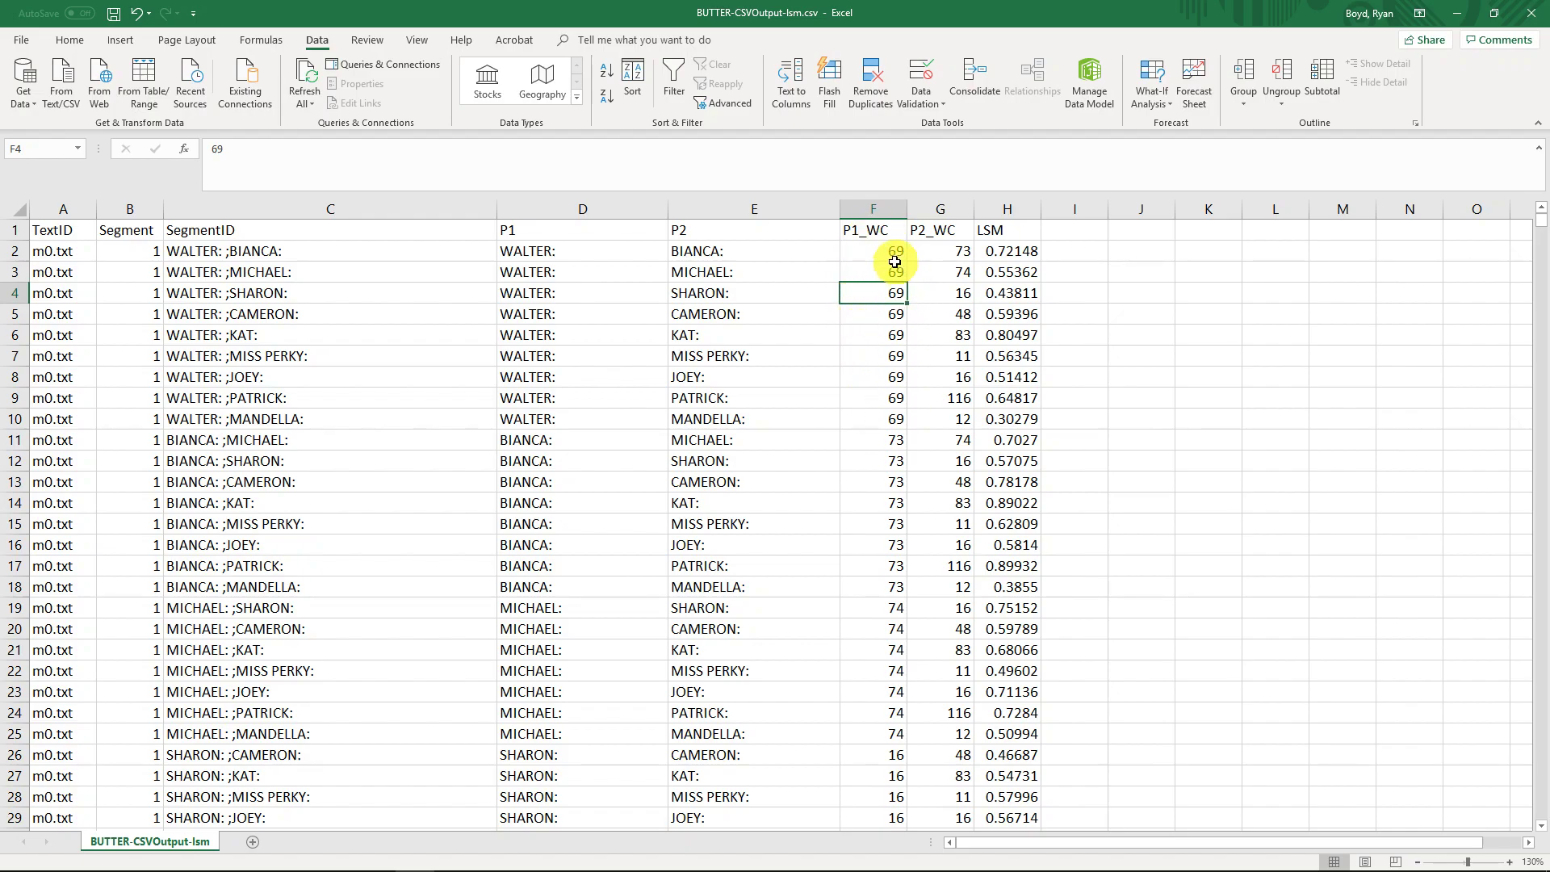
Close the results workbook, switch back to BUTTER Solutions and select Language Style Matching in the analysis pipeline
left_click(1530, 12)
left_click(704, 463)
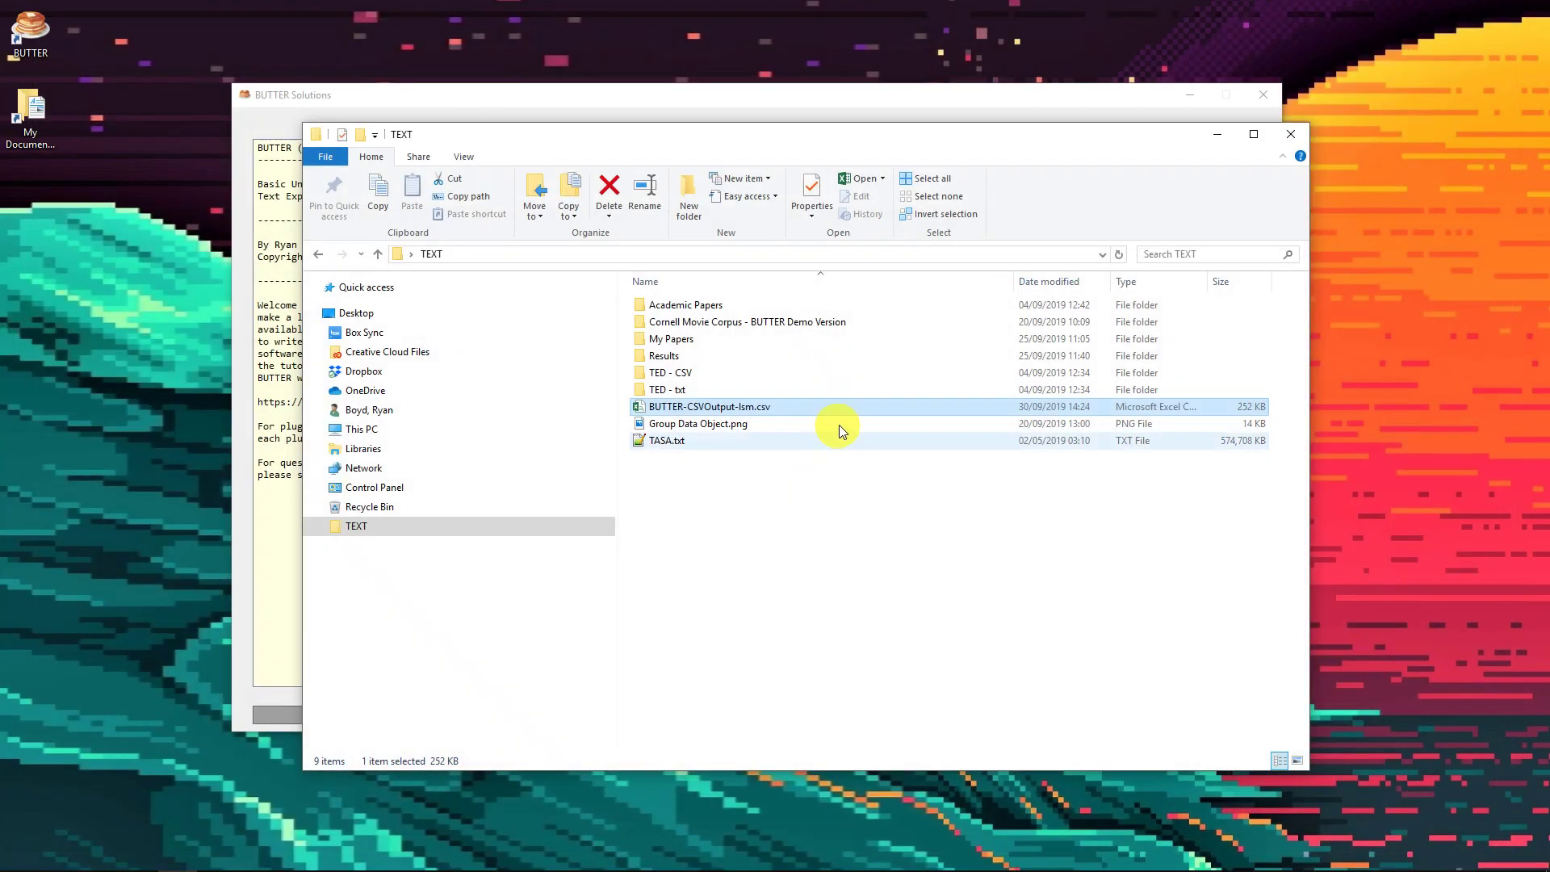
left_click(849, 94)
left_click(1027, 204)
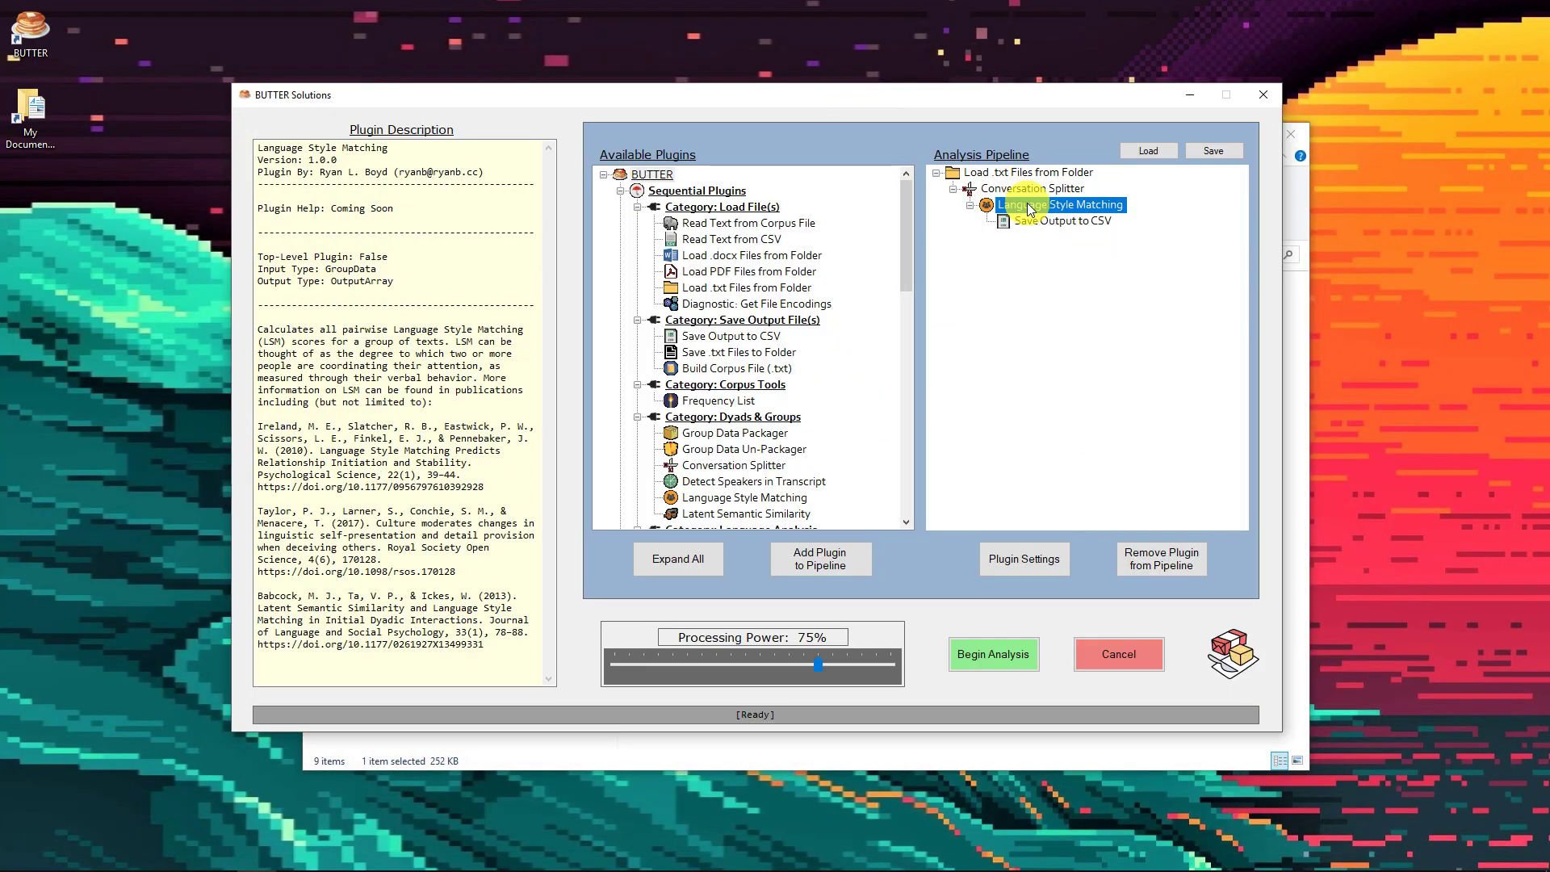